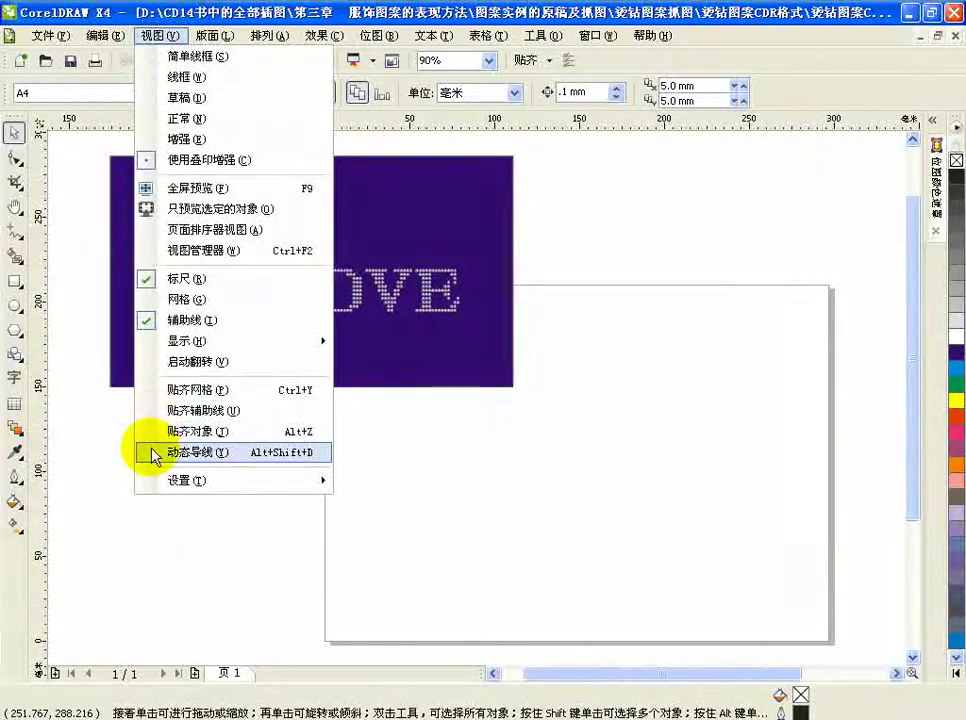
Enable dynamic guides and activate the Polygon tool for drawing the gem's outline.
{"action": "left_click", "coordinate": [155, 452]}
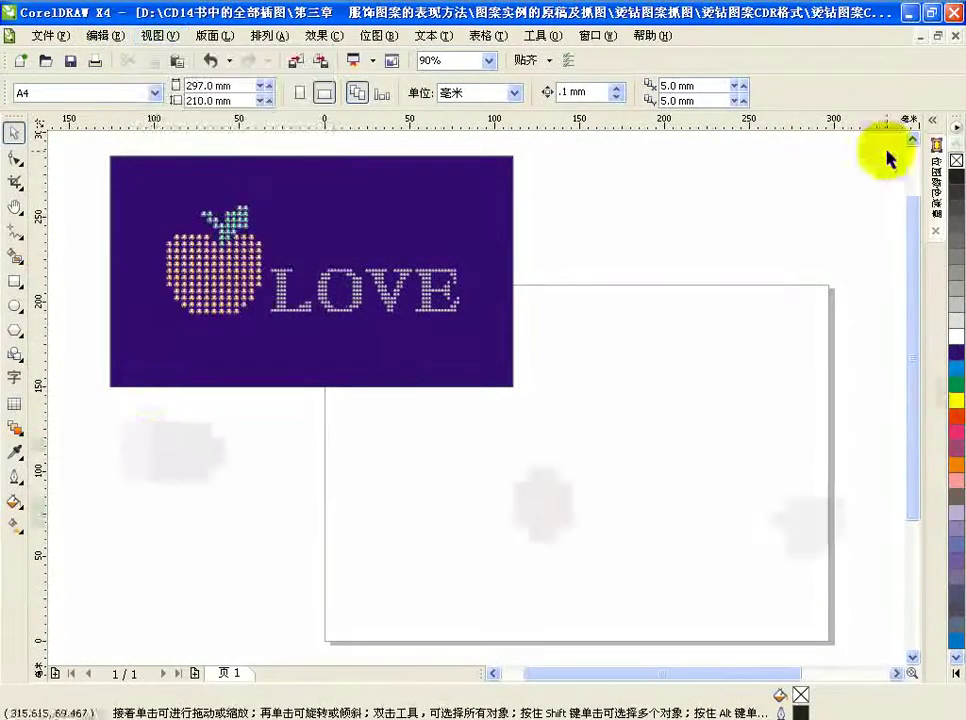
{"action": "left_click", "coordinate": [14, 330]}
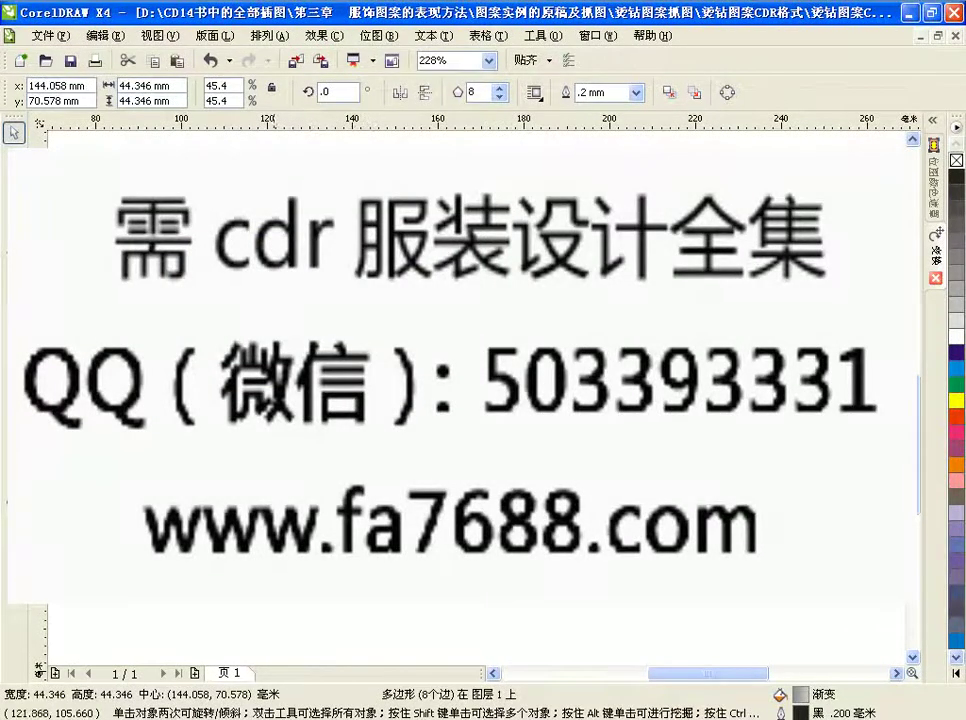
Fill the gem's upper-left side facet and bottom-left facet with black, and the bottom-right facet with 70% black.
{"action": "key", "text": "Tab"}
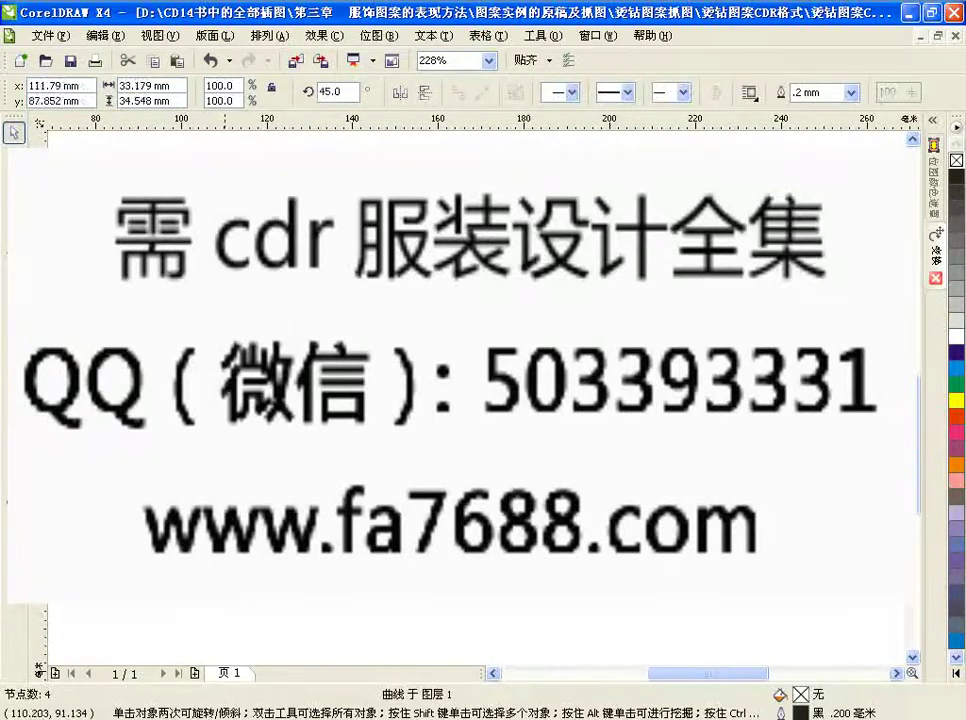
{"action": "left_click", "coordinate": [957, 175]}
{"action": "key", "text": "Tab"}
{"action": "left_click", "coordinate": [957, 174]}
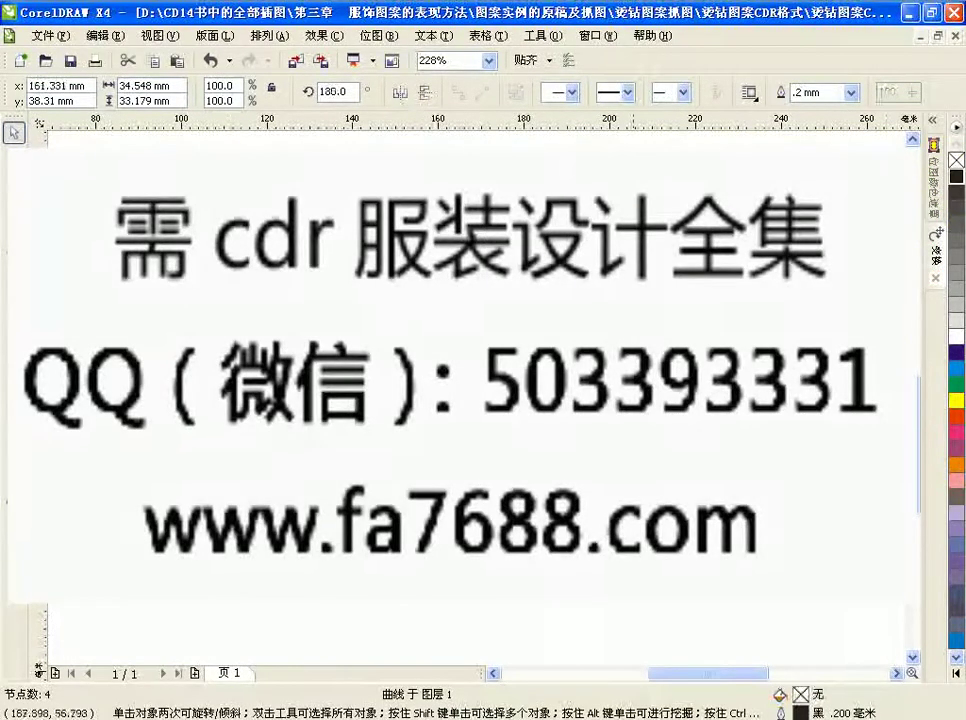
{"action": "left_click", "coordinate": [956, 224]}
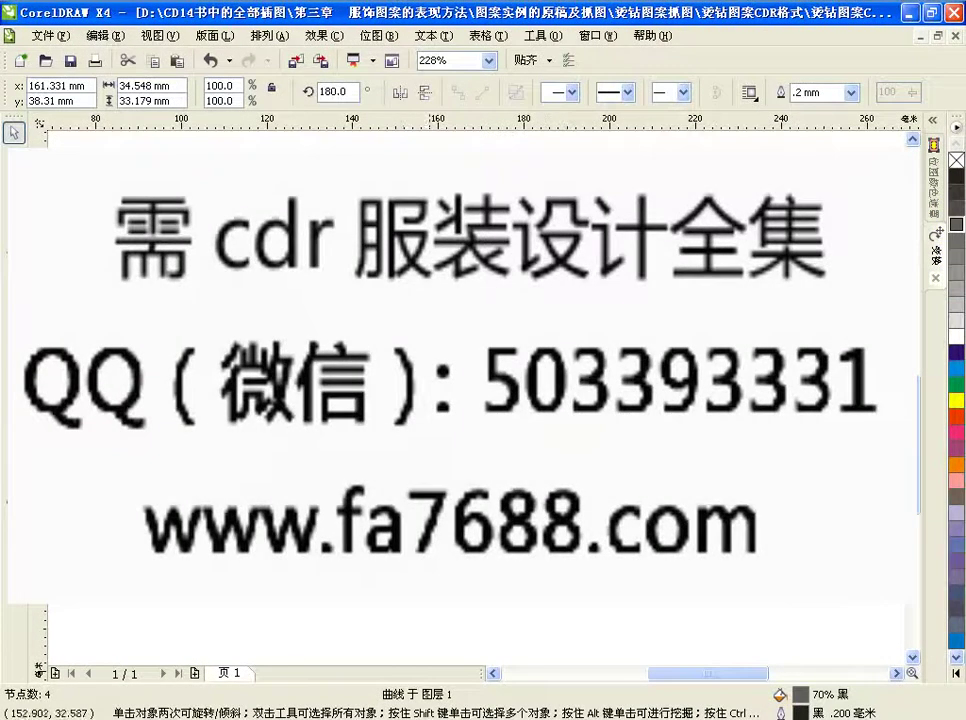
Fill the gem's upper-right side facet with 20% black, the top-left facet with 10% black and the top-right facet with white.
{"action": "left_click", "coordinate": [517, 215]}
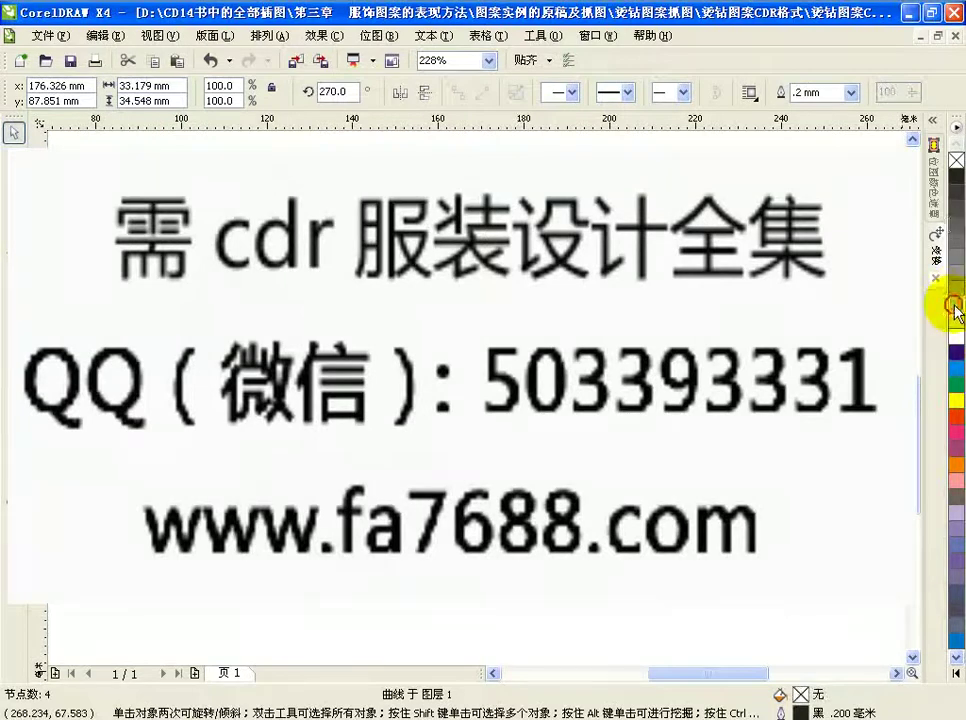
{"action": "left_click", "coordinate": [956, 306]}
{"action": "left_click", "coordinate": [331, 155]}
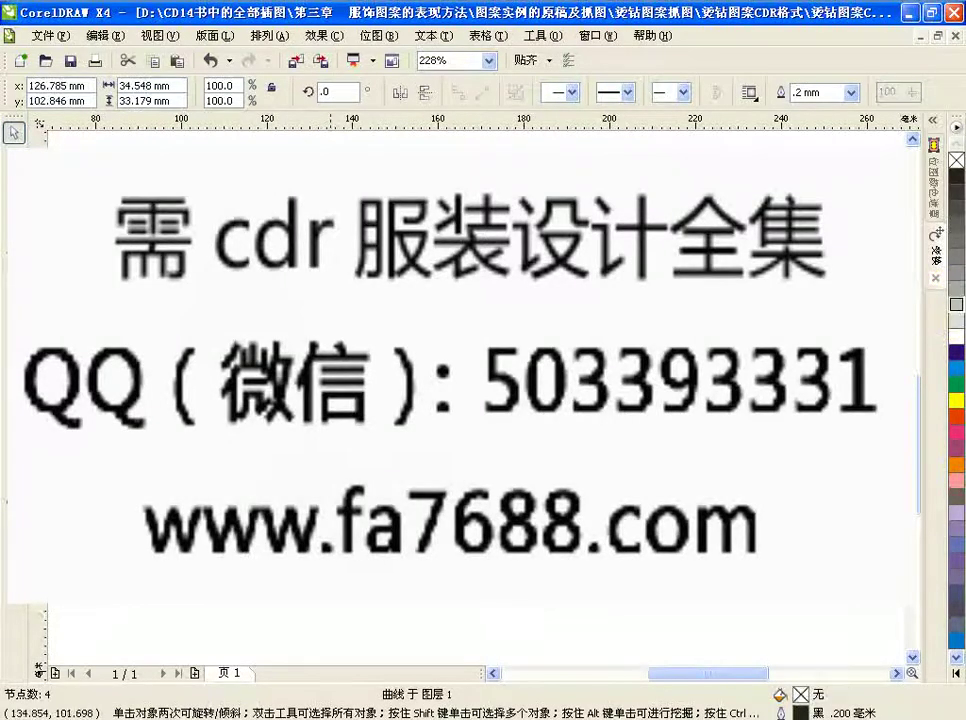
{"action": "left_click", "coordinate": [955, 321]}
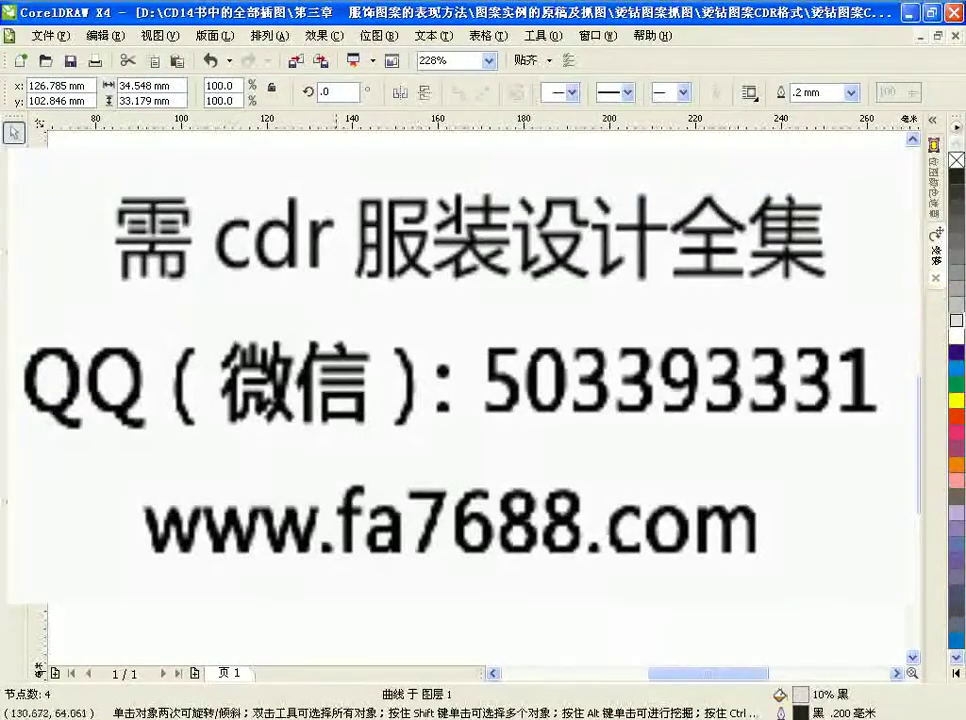
{"action": "left_click", "coordinate": [459, 280]}
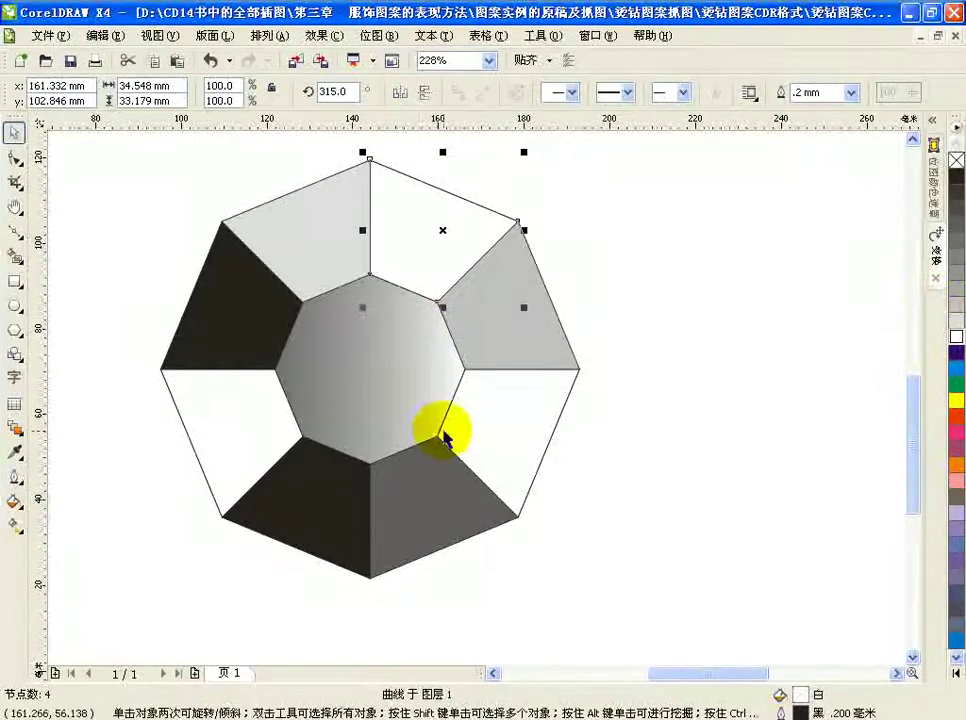
Fill the gem's lower-right side facet with 10% black and the lower-left side facet with white.
{"action": "left_click", "coordinate": [498, 432]}
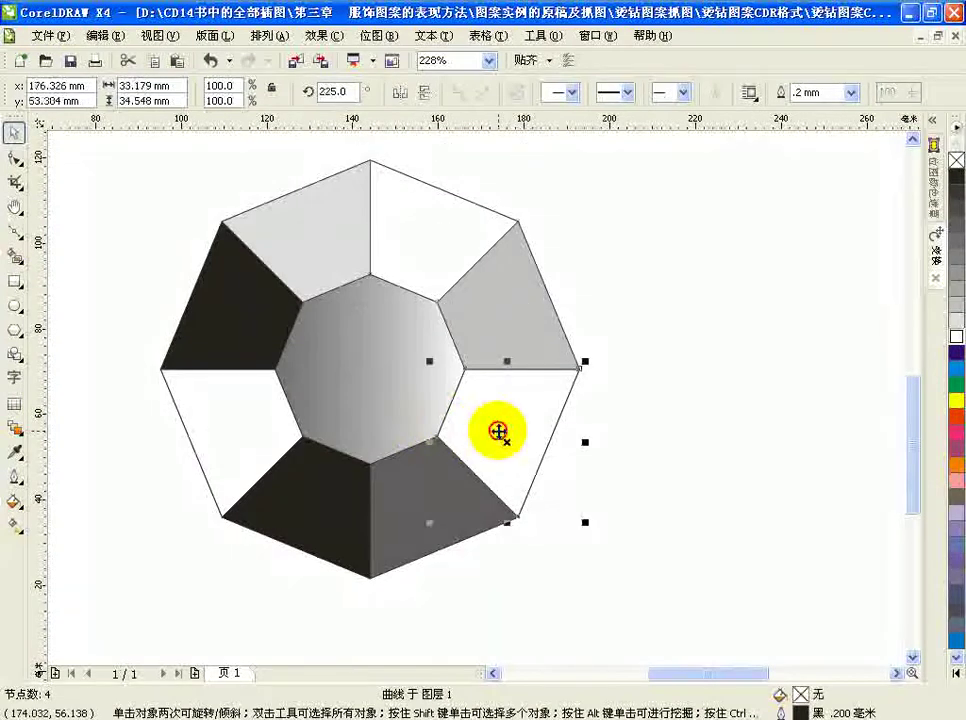
{"action": "left_click", "coordinate": [956, 322]}
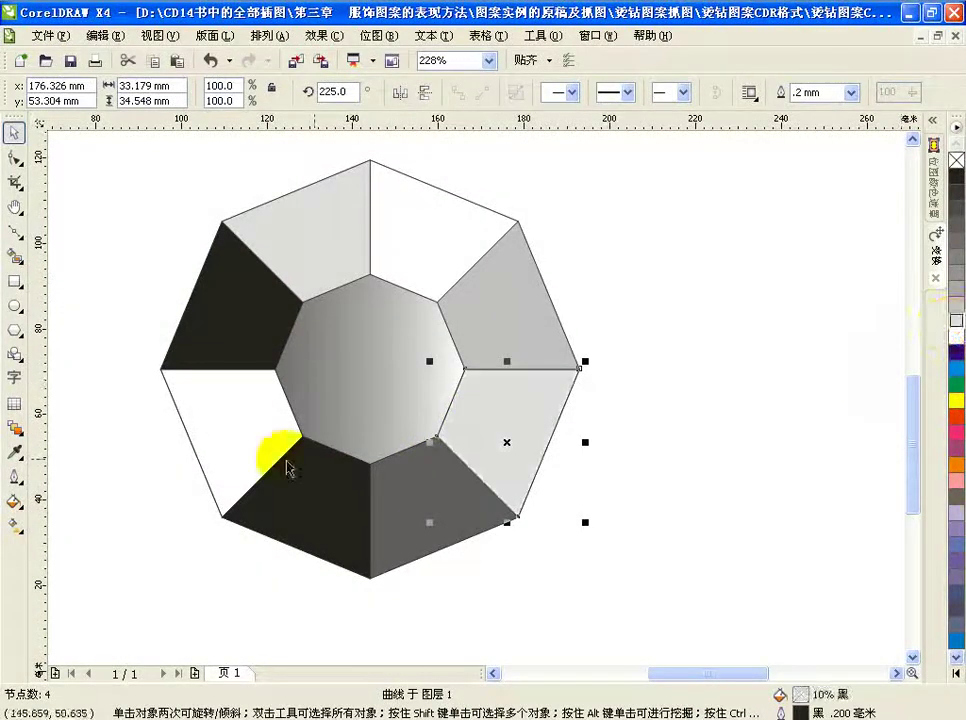
{"action": "left_click", "coordinate": [208, 428]}
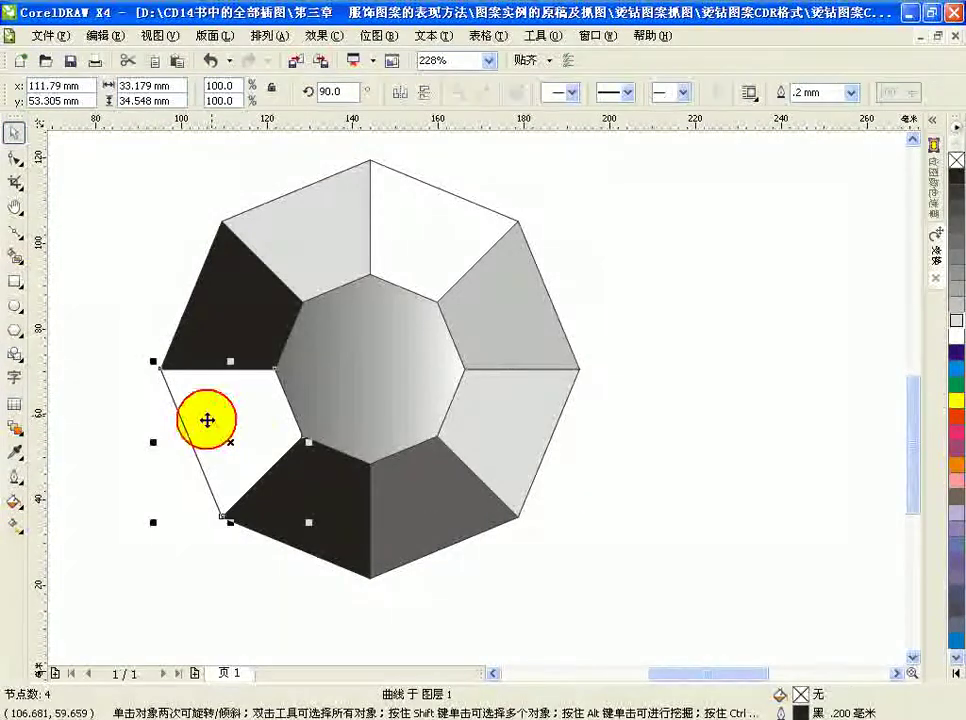
{"action": "left_click", "coordinate": [956, 340]}
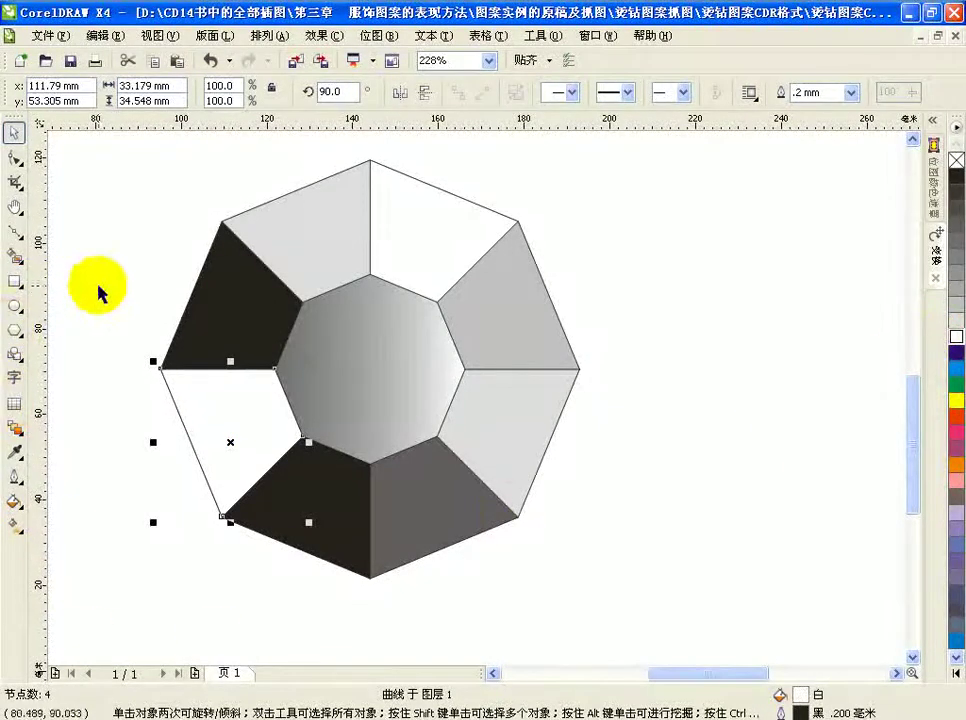
Remove the outlines from all parts of the gem and group them into one object.
{"action": "left_click_drag", "start_coordinate": [112, 135], "coordinate": [606, 608]}
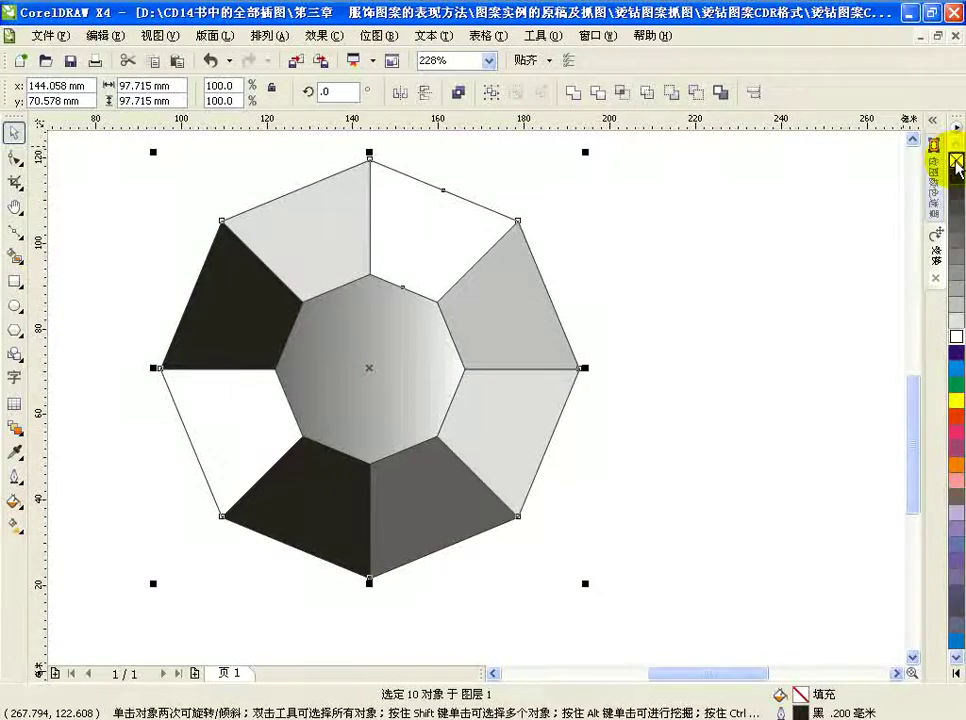
{"action": "right_click", "coordinate": [956, 160]}
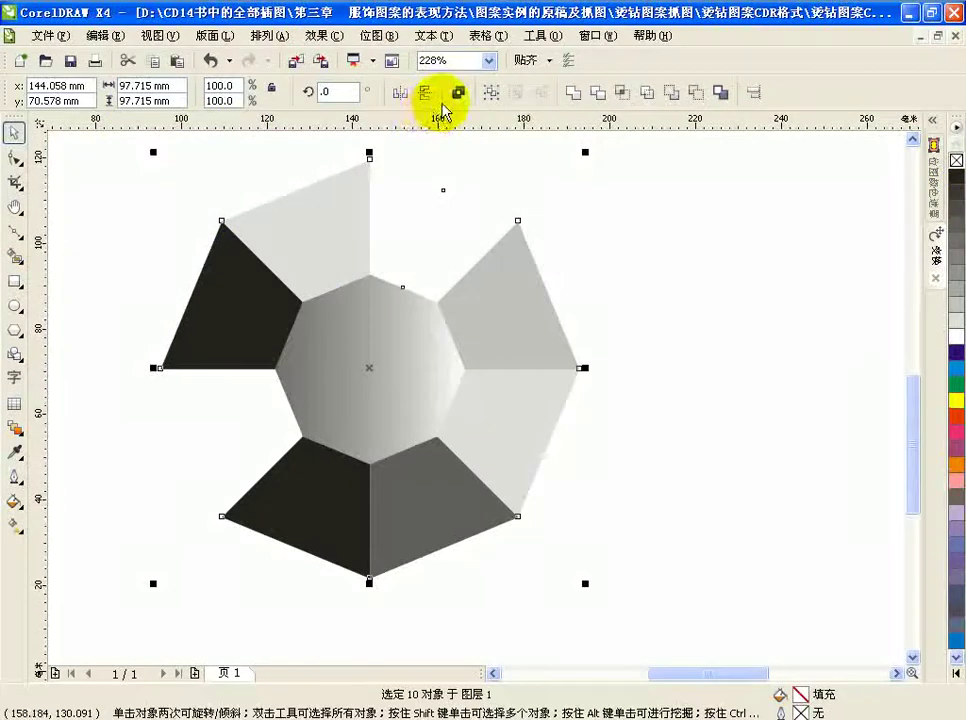
{"action": "left_click", "coordinate": [491, 92]}
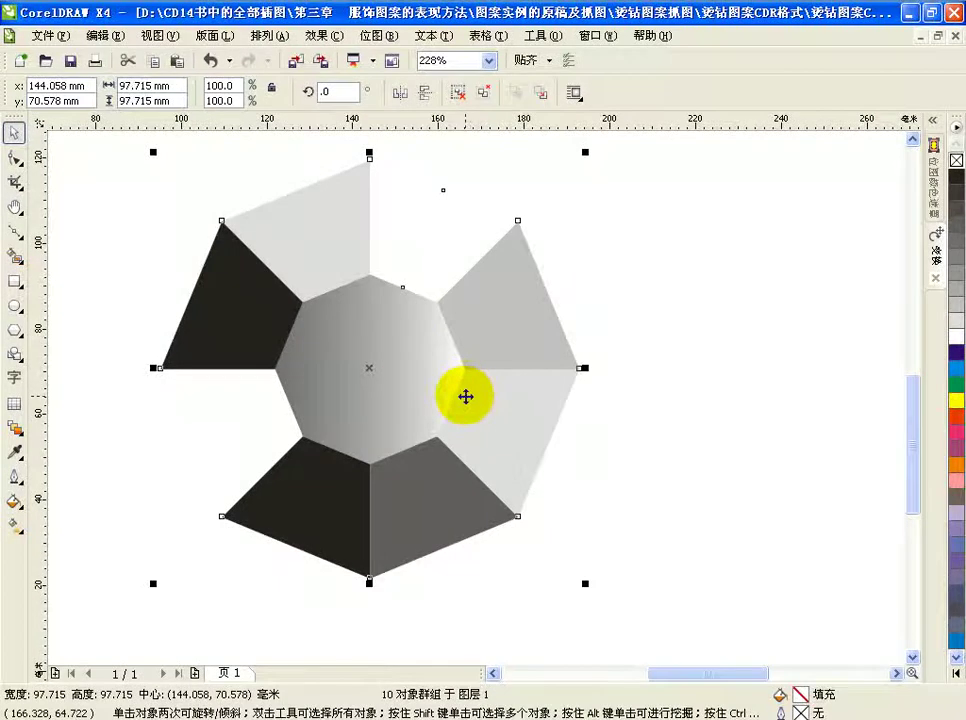
Scale the gem group down to about 22 mm wide and place it below the purple artwork, near the page's left side.
{"action": "scroll", "coordinate": [466, 397], "scroll_direction": "down", "scroll_amount": 3}
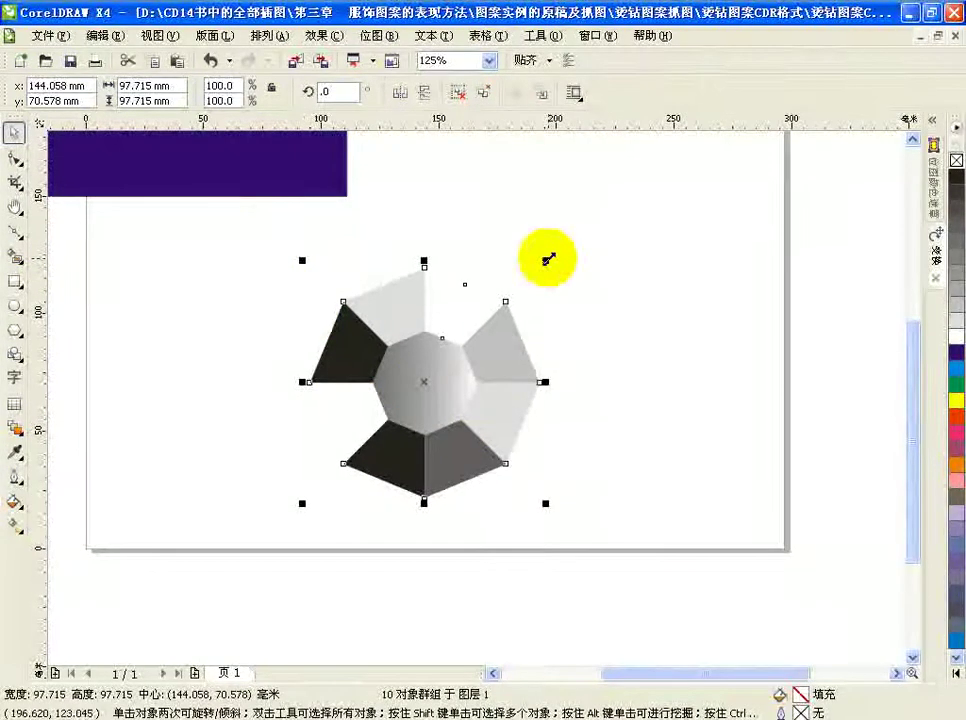
{"action": "left_click_drag", "start_coordinate": [547, 259], "coordinate": [426, 452]}
{"action": "left_click_drag", "start_coordinate": [340, 467], "coordinate": [322, 303]}
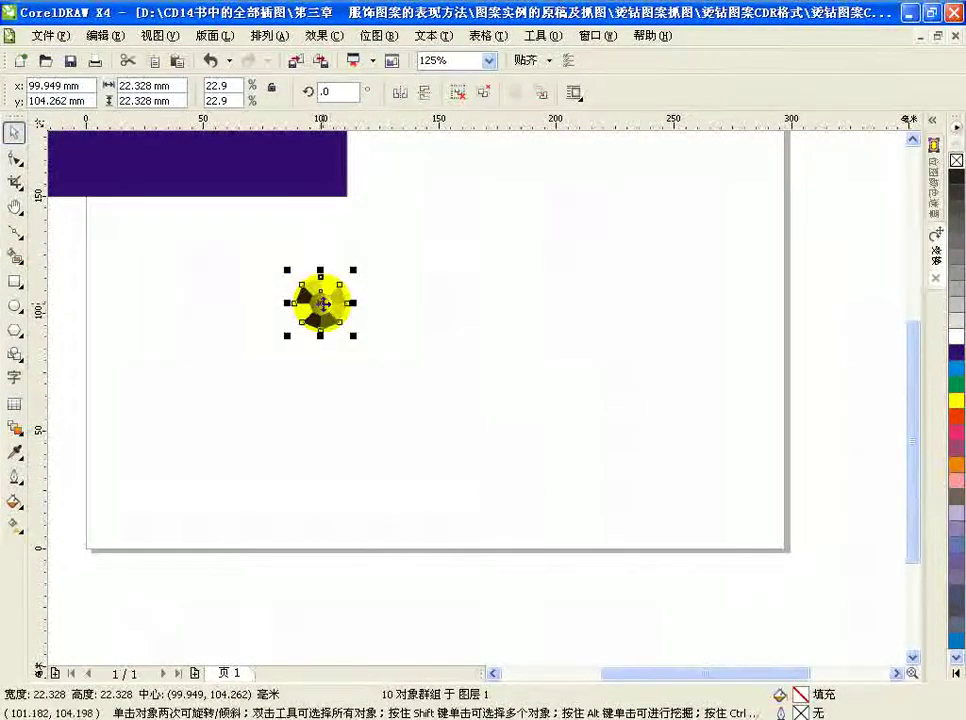
{"action": "left_click", "coordinate": [333, 325]}
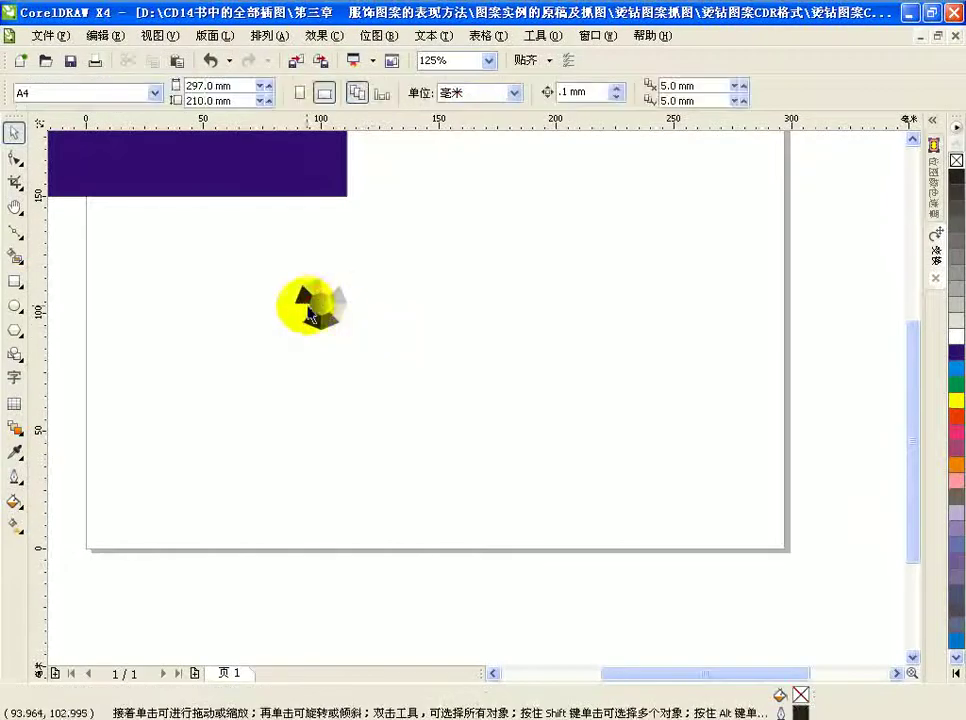
Duplicate the gem twice to its right, forming a horizontal row of three gems.
{"action": "left_click", "coordinate": [316, 302]}
{"action": "left_click_drag", "start_coordinate": [317, 301], "coordinate": [424, 301]}
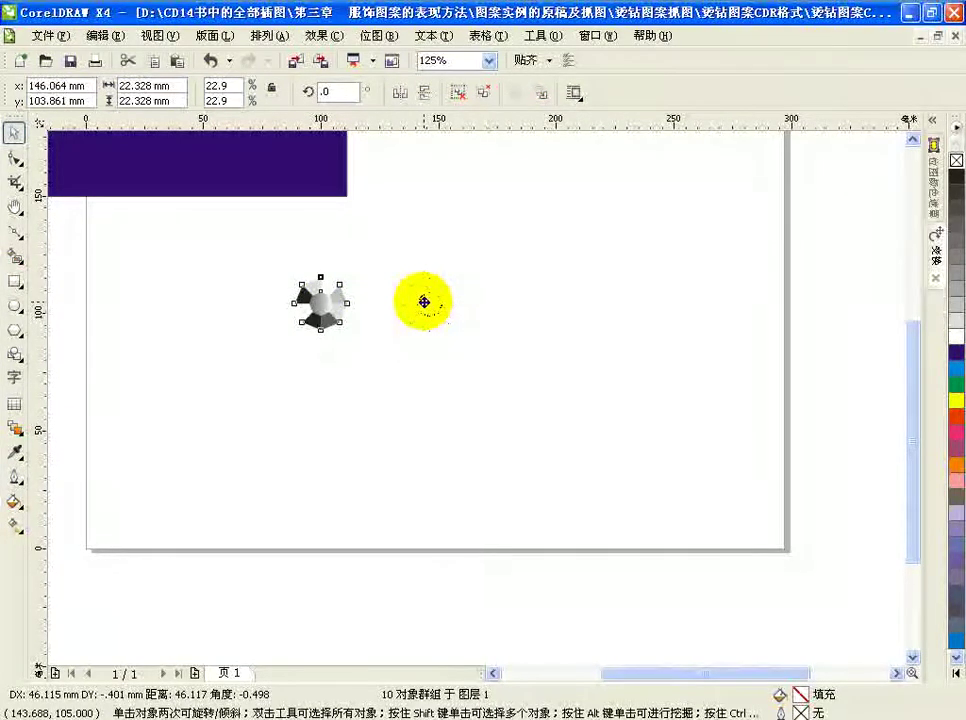
{"action": "right_click", "coordinate": [423, 299]}
{"action": "left_click_drag", "start_coordinate": [424, 301], "coordinate": [548, 302]}
{"action": "right_click", "coordinate": [548, 300]}
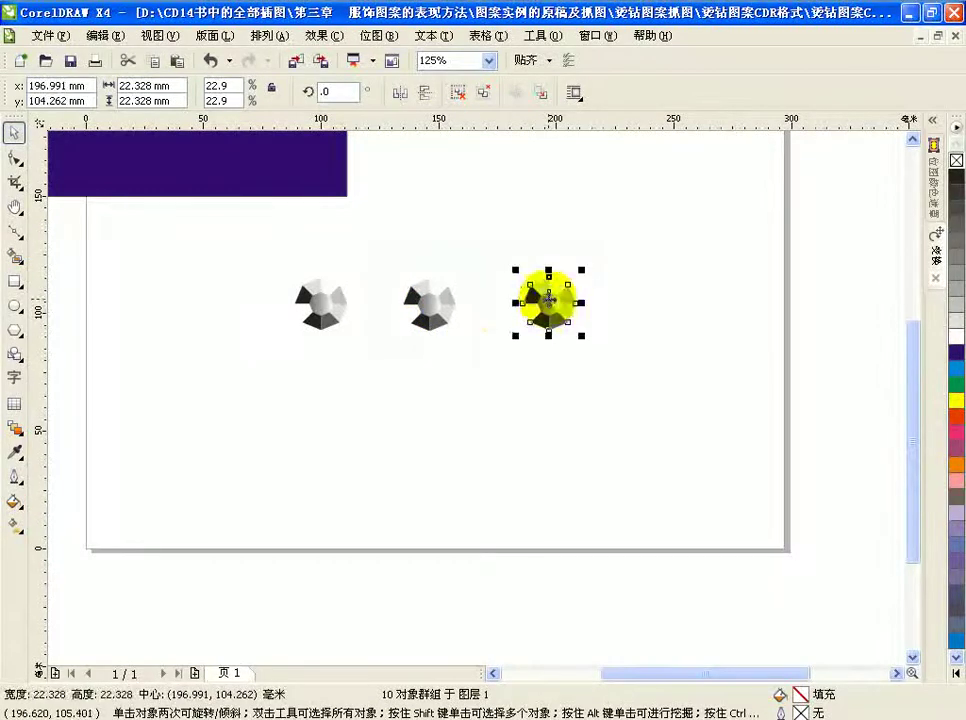
{"action": "left_click", "coordinate": [330, 352]}
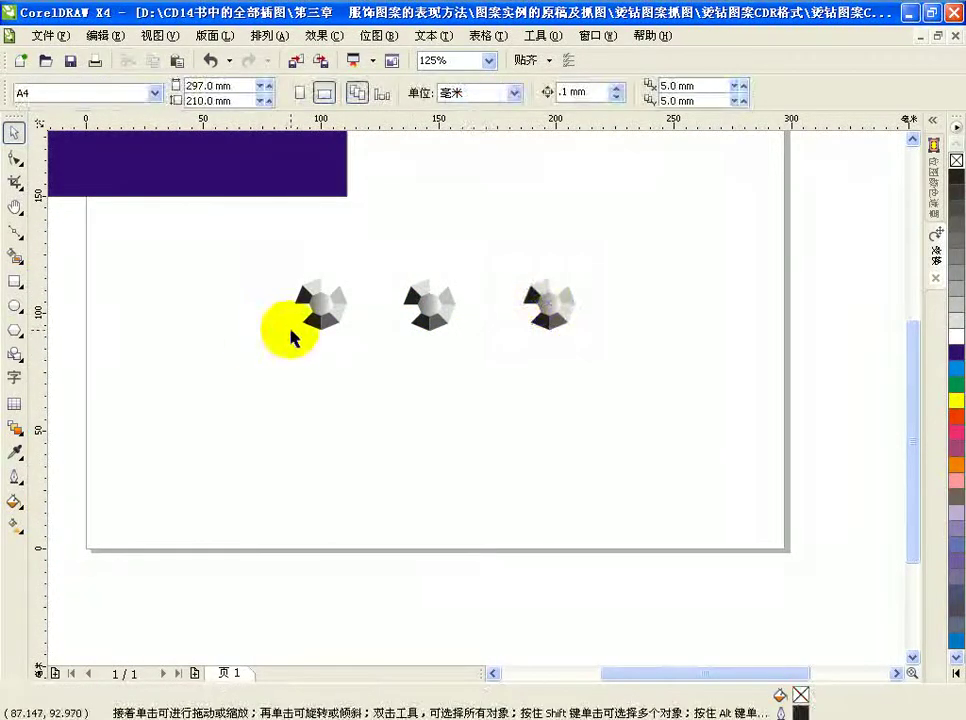
Open Color Balance for the middle gem and restrict it to midtones, with shadows, highlights and preserve luminance off.
{"action": "key", "text": "z"}
{"action": "left_click_drag", "start_coordinate": [285, 252], "coordinate": [632, 377]}
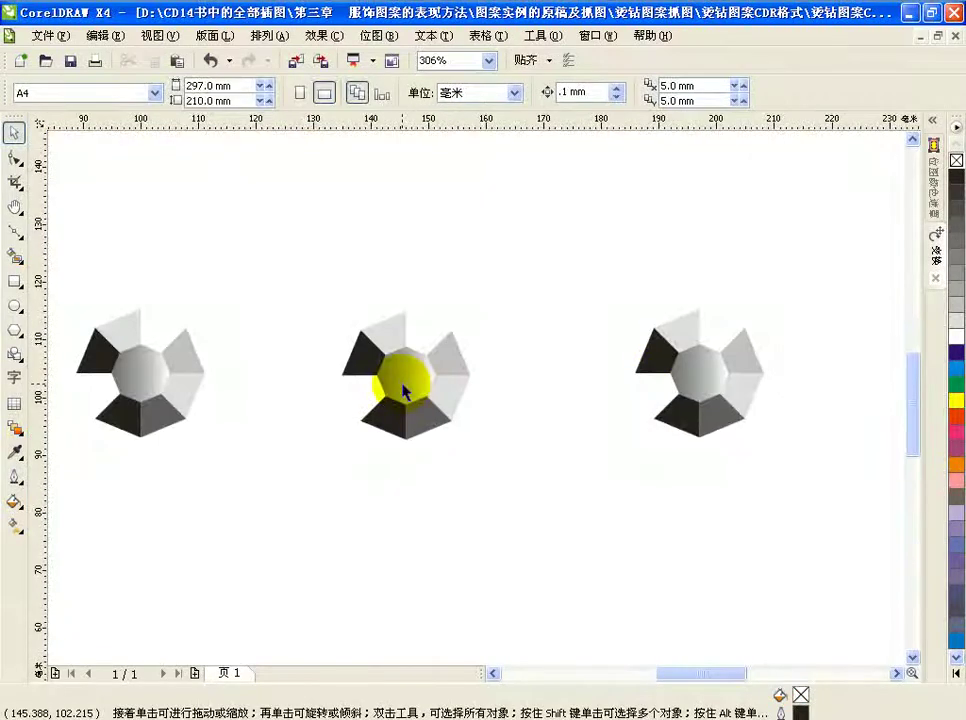
{"action": "left_click", "coordinate": [405, 390]}
{"action": "left_click", "coordinate": [397, 372]}
{"action": "left_click", "coordinate": [317, 36]}
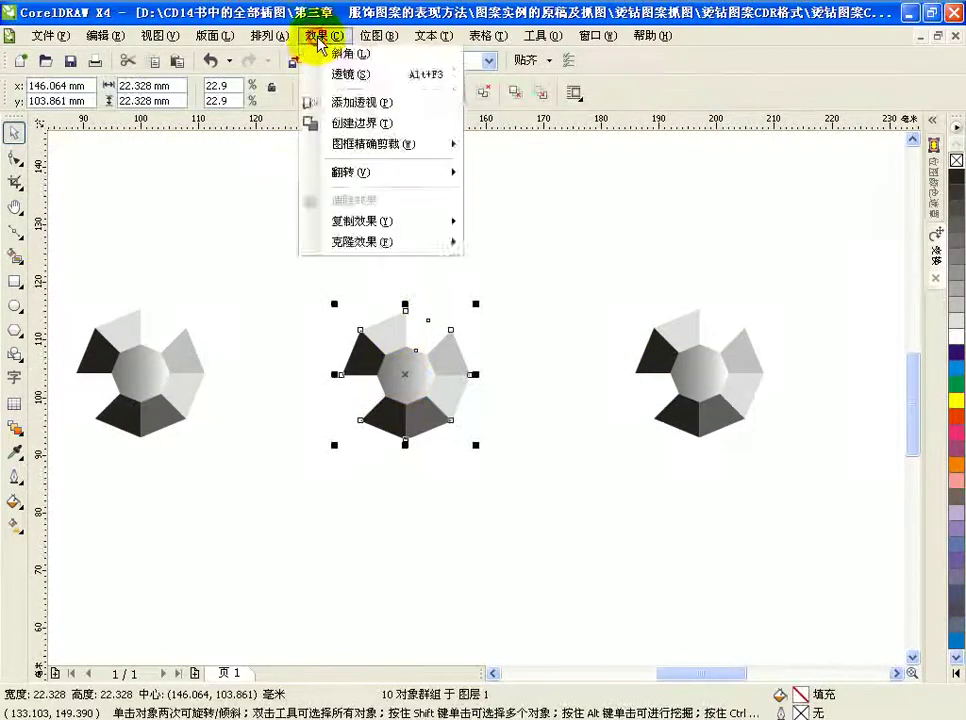
{"action": "mouse_move", "coordinate": [440, 57]}
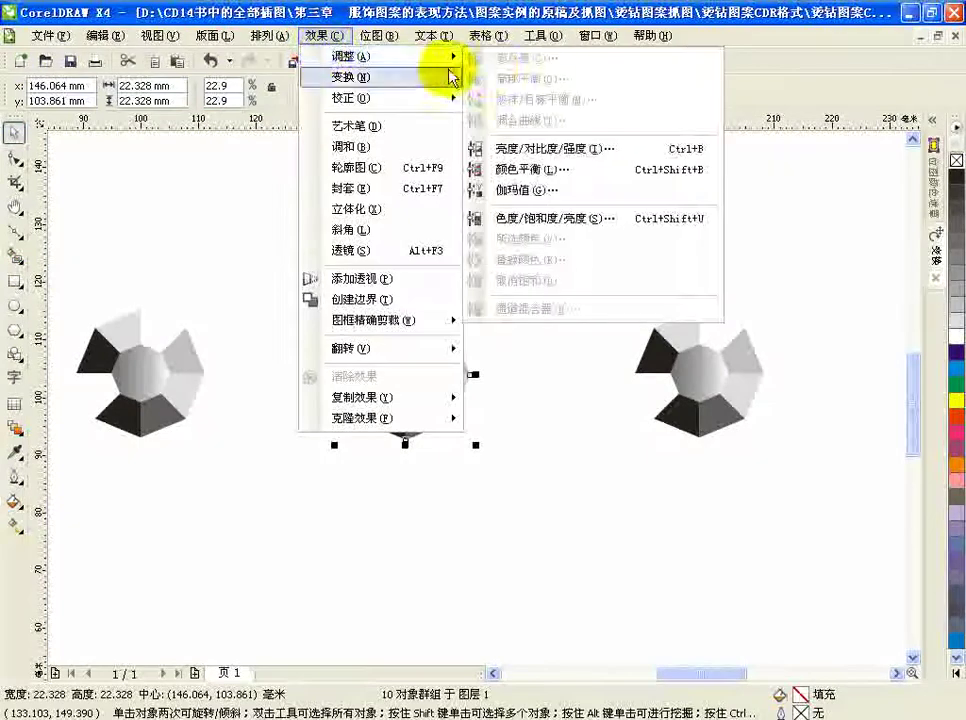
{"action": "left_click", "coordinate": [525, 169]}
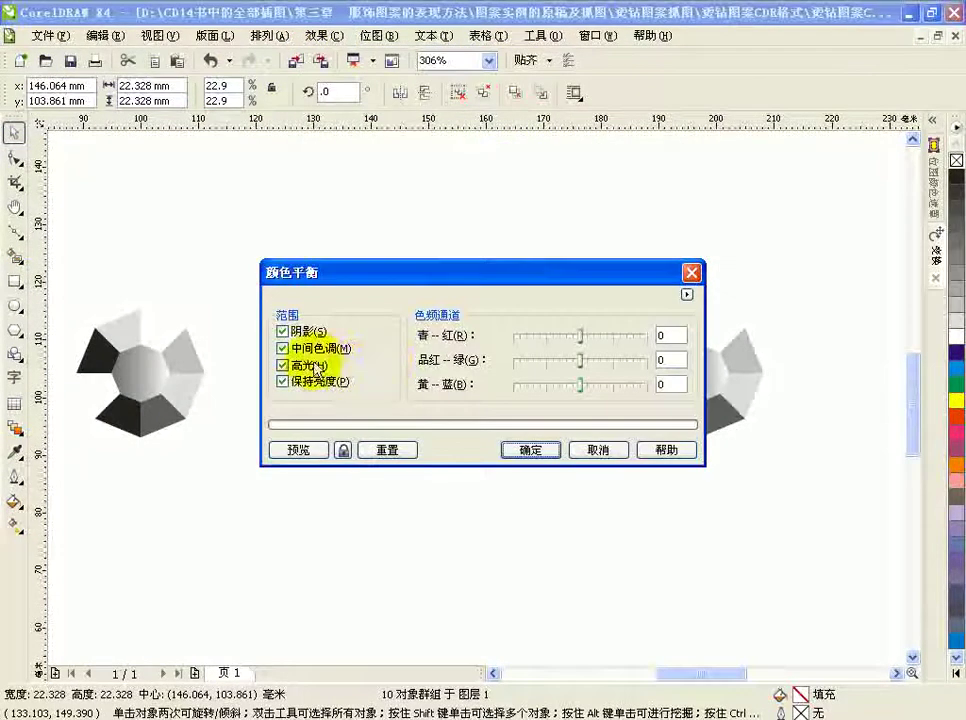
{"action": "left_click", "coordinate": [282, 366]}
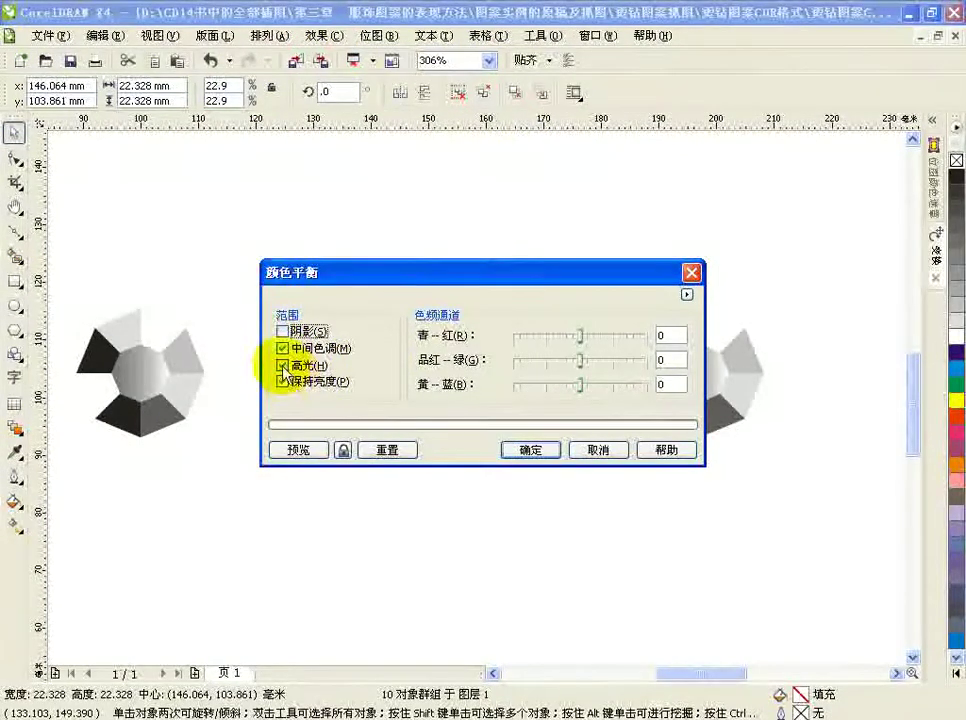
{"action": "left_click", "coordinate": [282, 381]}
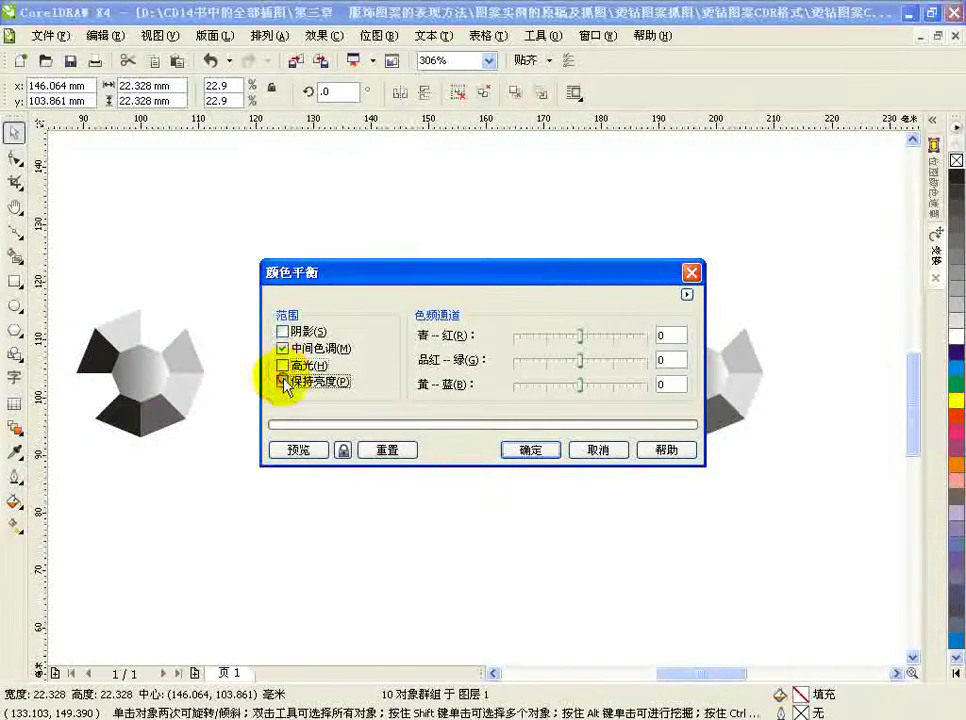
Set the middle gem's color balance to cyan–red 100, magenta–green -100 and yellow–blue -100, and apply it.
{"action": "left_click_drag", "start_coordinate": [528, 366], "coordinate": [455, 362]}
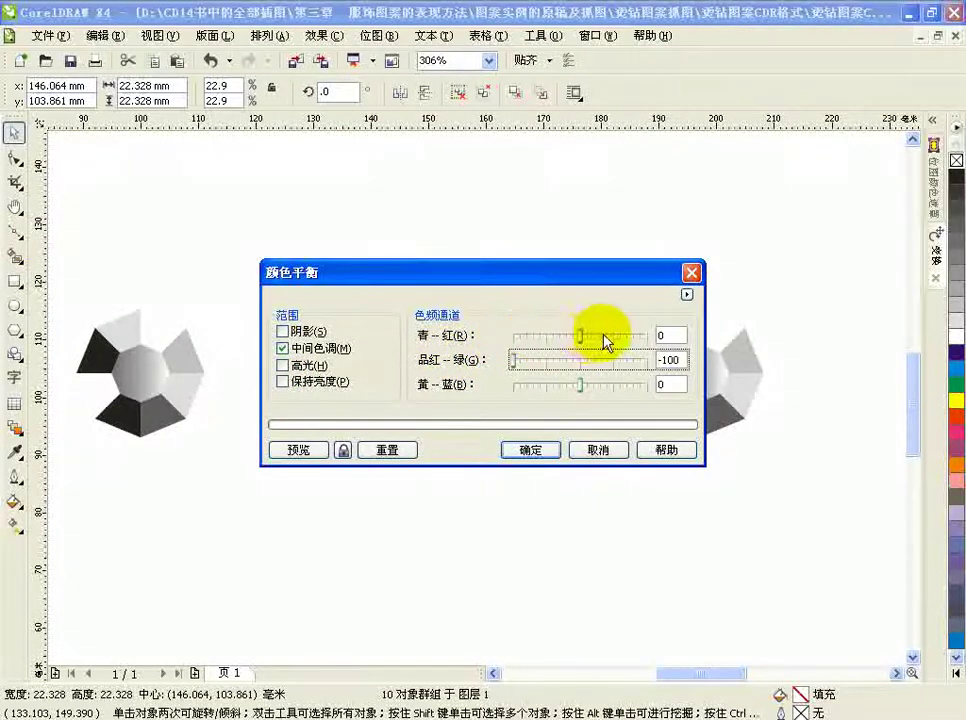
{"action": "left_click_drag", "start_coordinate": [586, 336], "coordinate": [657, 348]}
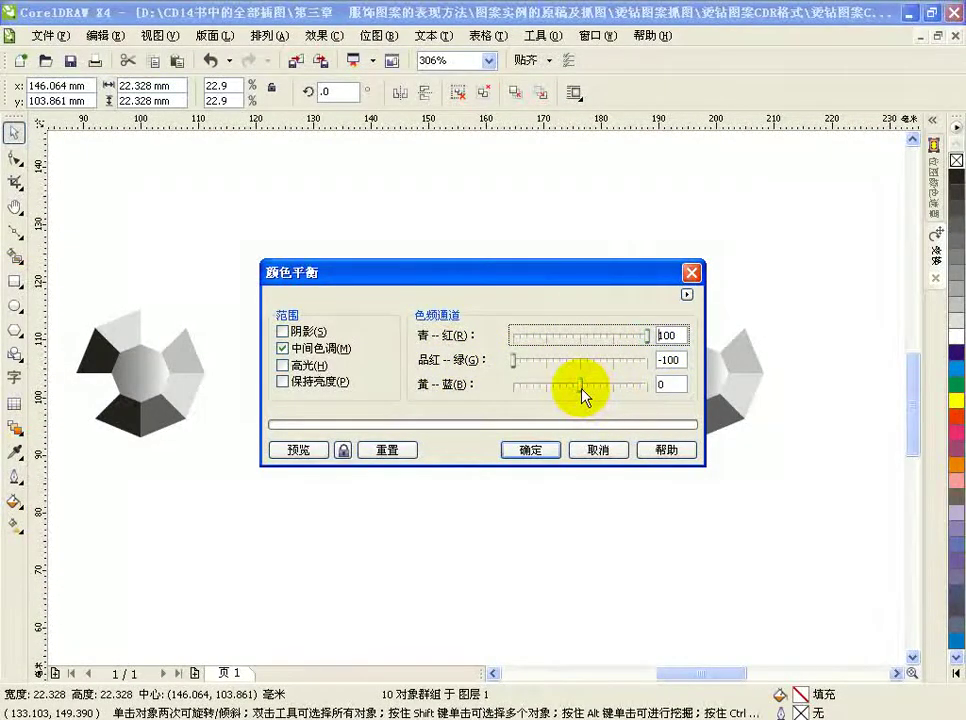
{"action": "left_click_drag", "start_coordinate": [581, 388], "coordinate": [487, 397]}
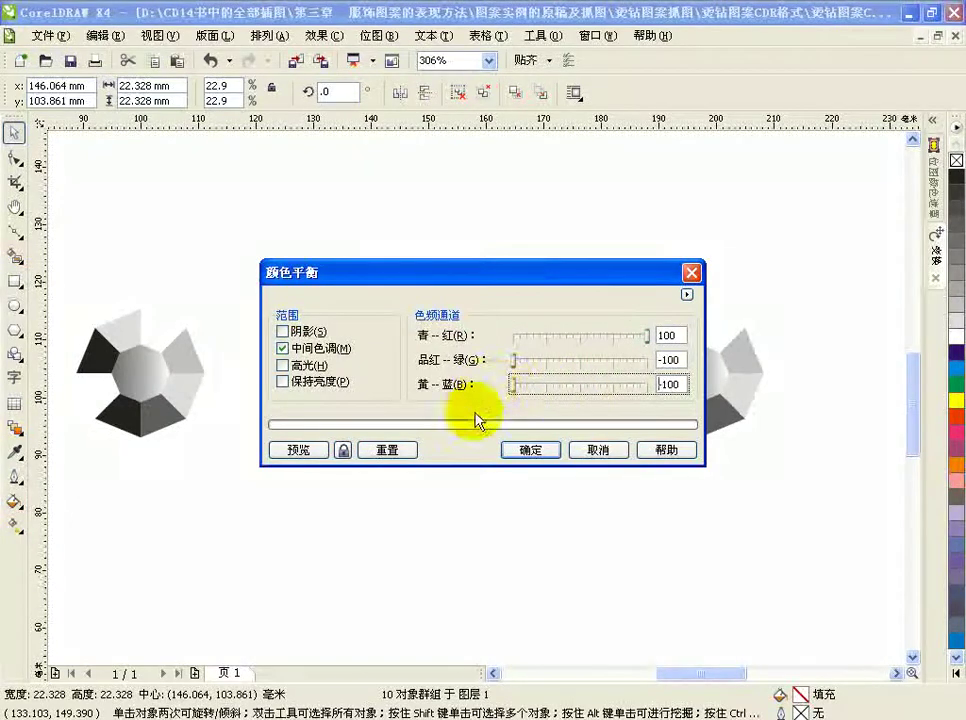
{"action": "left_click", "coordinate": [532, 450]}
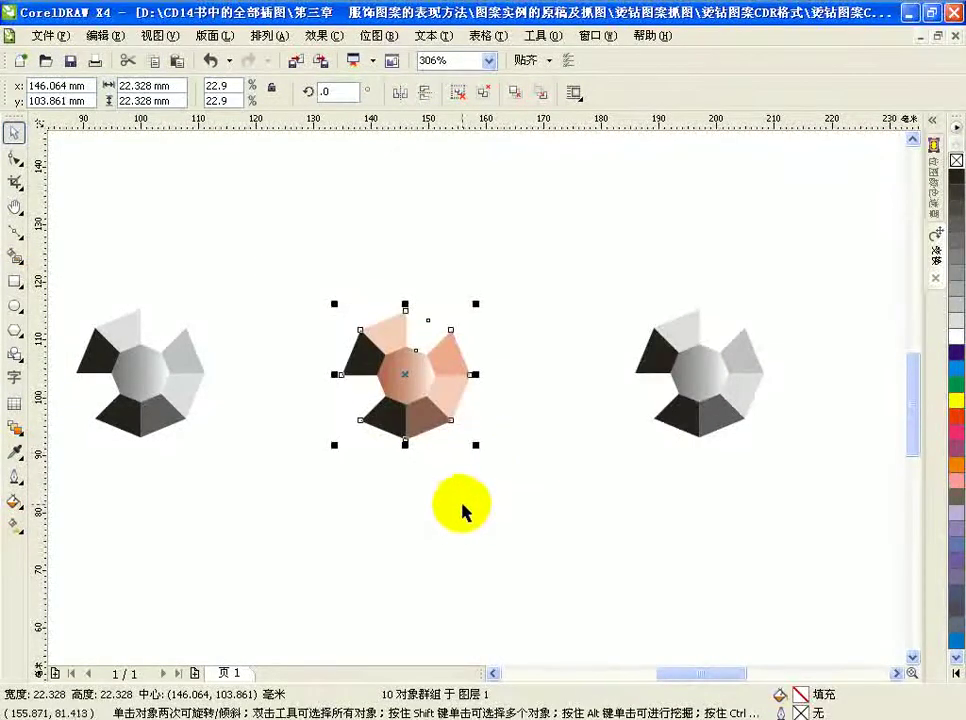
Apply Color Balance to the middle gem again with 100, -100 and -100 on midtones to strengthen the orange-red.
{"action": "left_click", "coordinate": [316, 40]}
{"action": "mouse_move", "coordinate": [446, 62]}
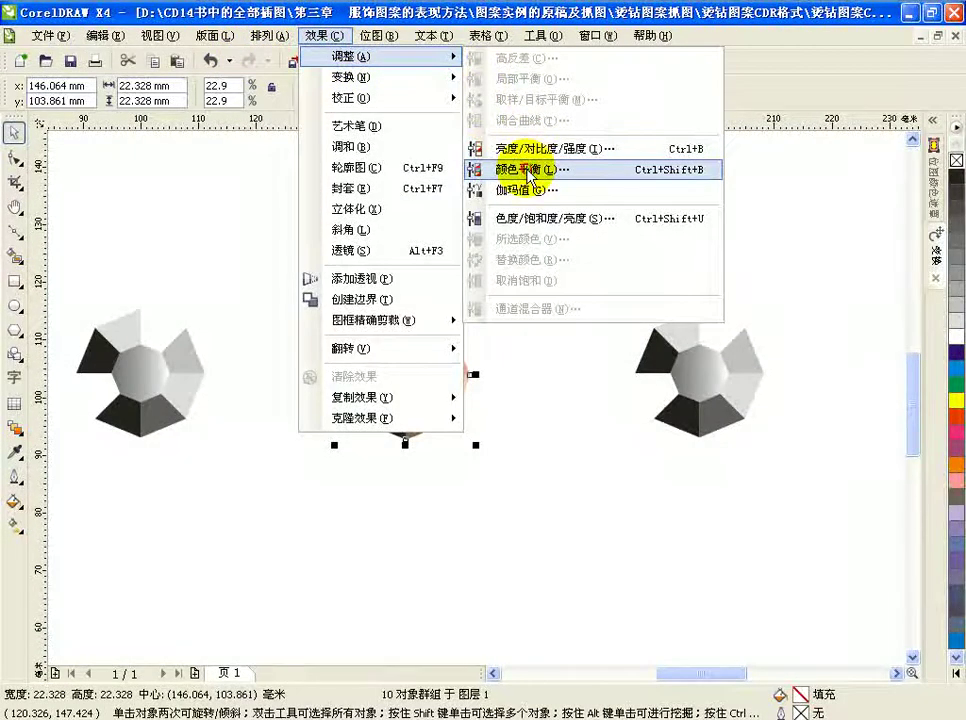
{"action": "left_click", "coordinate": [529, 177]}
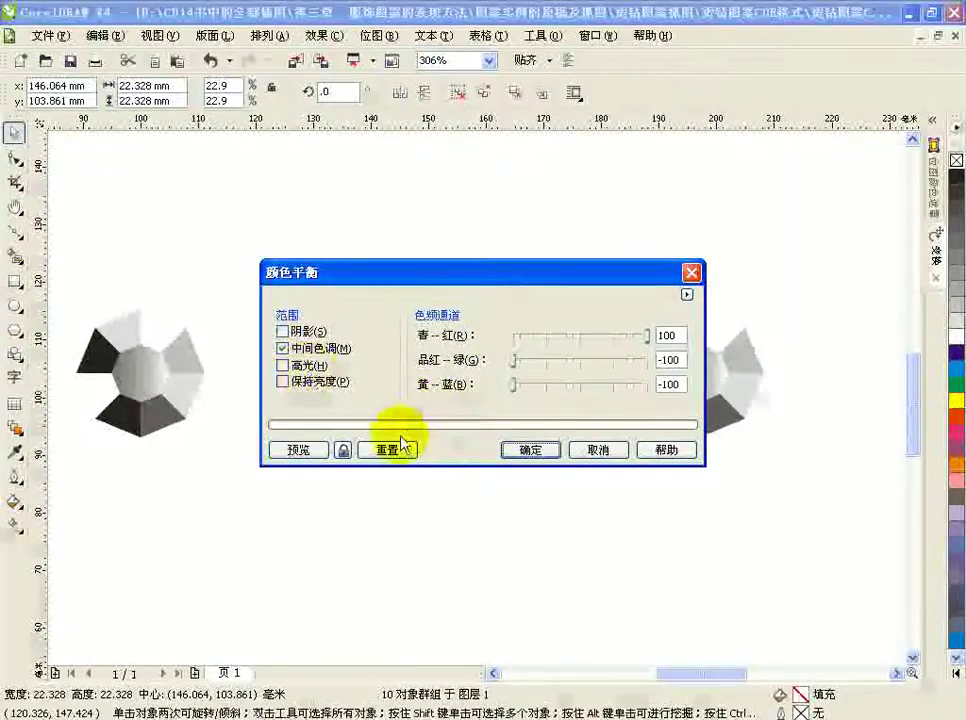
{"action": "left_click", "coordinate": [535, 450]}
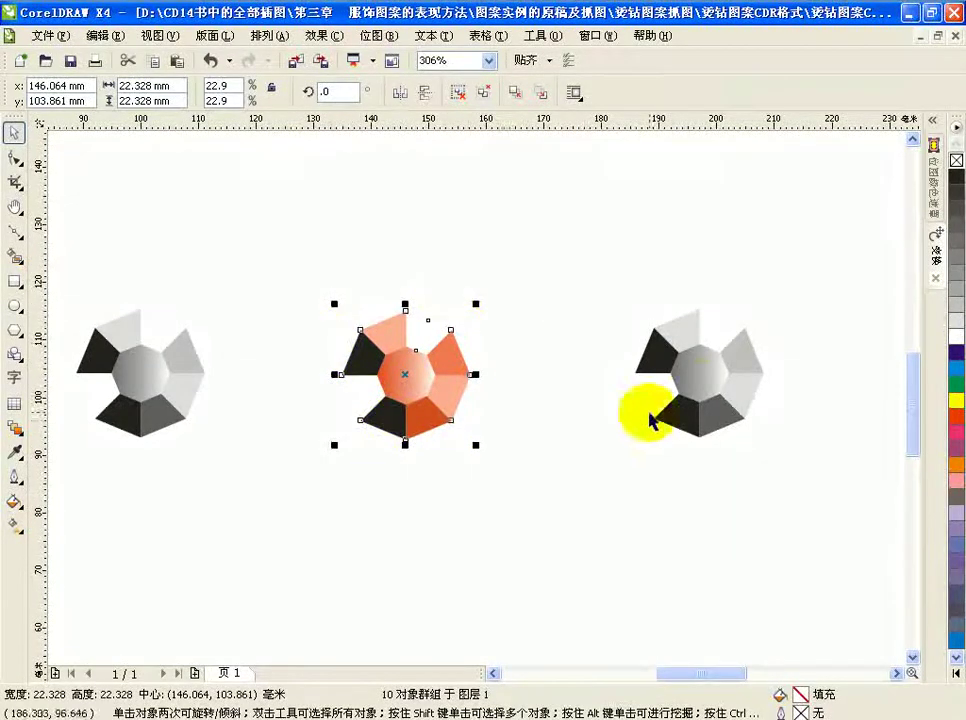
Apply Color Balance to the third gem's midtones with cyan–red -100, magenta–green 100 and yellow–blue -100.
{"action": "left_click", "coordinate": [706, 397]}
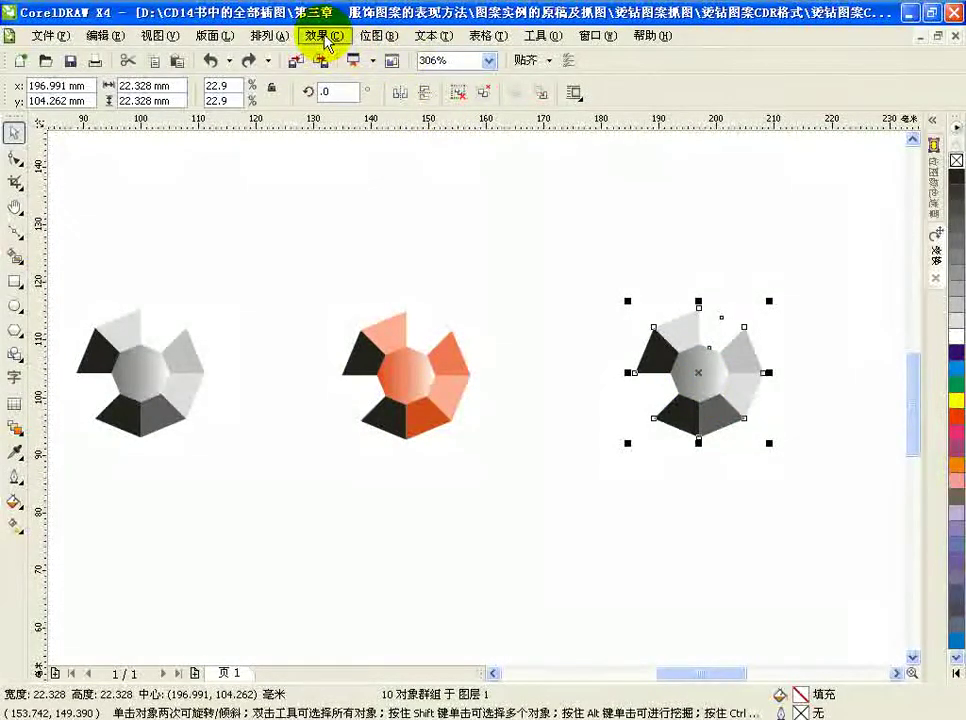
{"action": "left_click", "coordinate": [327, 42]}
{"action": "mouse_move", "coordinate": [358, 58]}
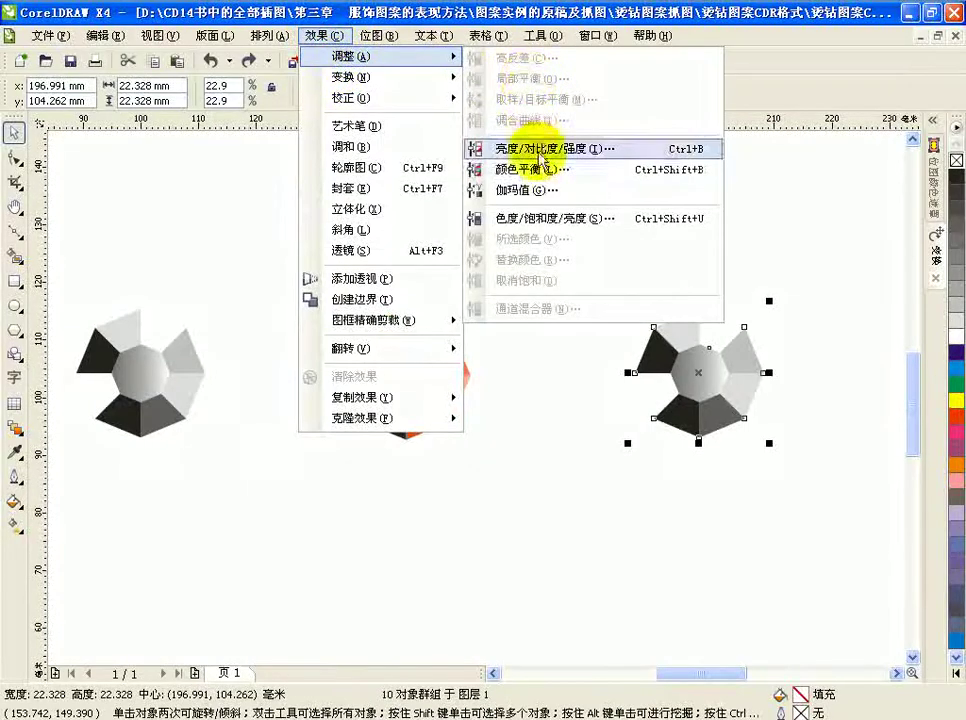
{"action": "left_click", "coordinate": [544, 172]}
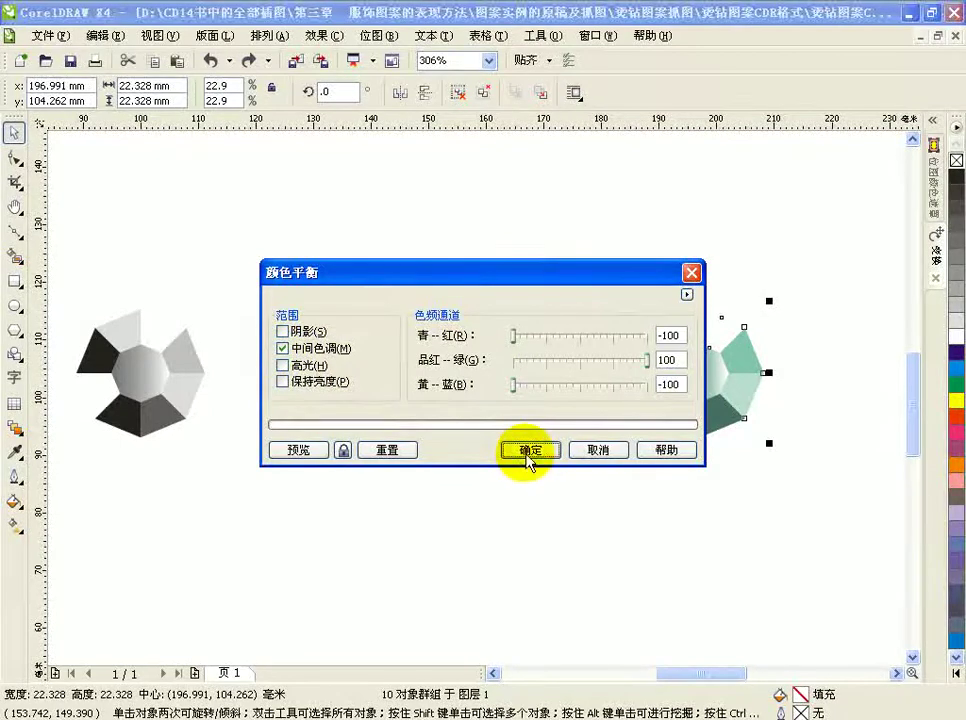
{"action": "left_click", "coordinate": [528, 456]}
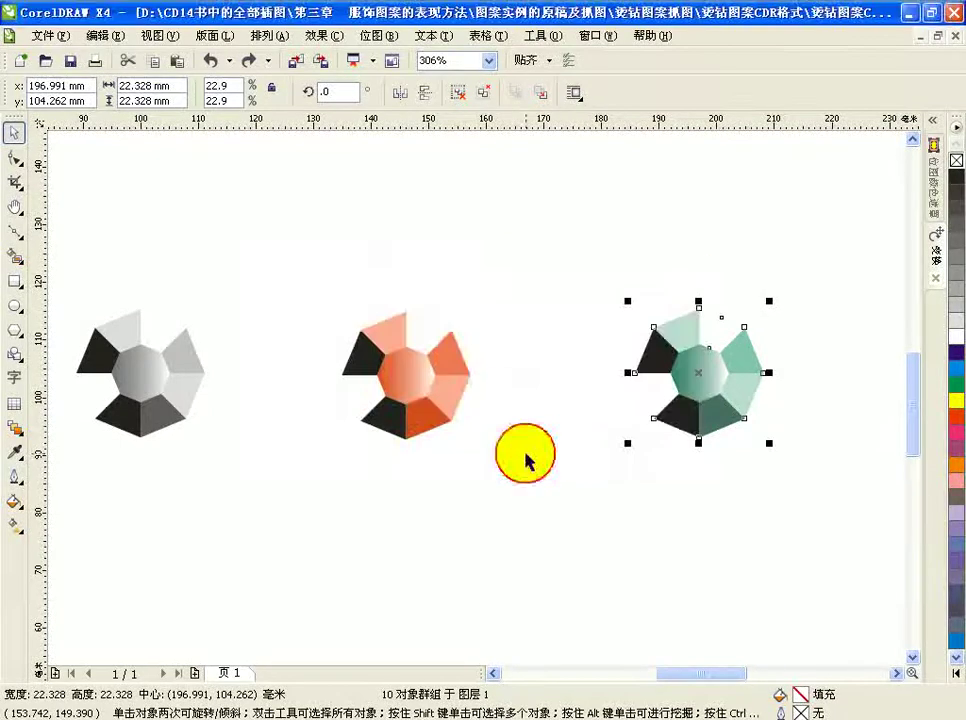
Apply the same -100, 100, -100 midtone Color Balance to the third gem again to deepen its green, and deselect it.
{"action": "left_click", "coordinate": [330, 35]}
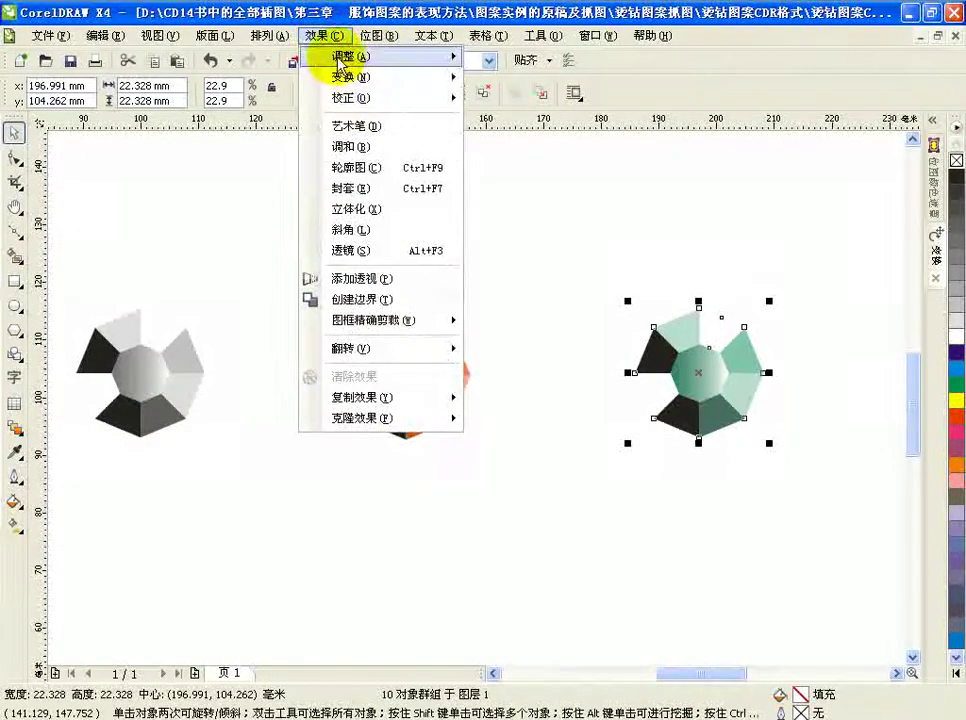
{"action": "mouse_move", "coordinate": [340, 62]}
{"action": "left_click", "coordinate": [640, 106]}
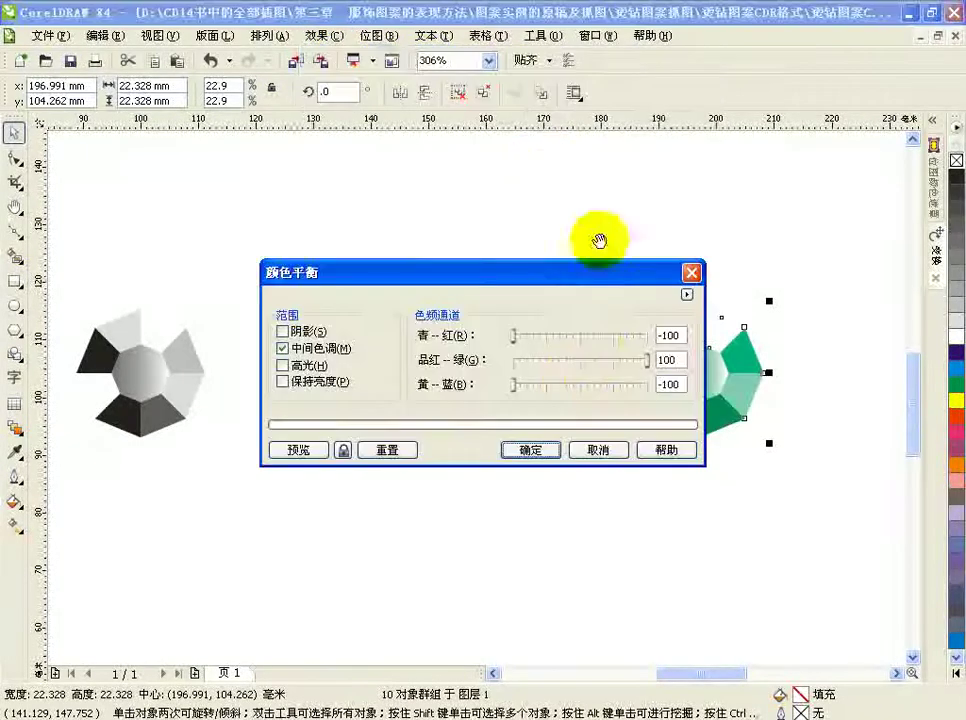
{"action": "left_click", "coordinate": [530, 451]}
{"action": "left_click", "coordinate": [507, 317]}
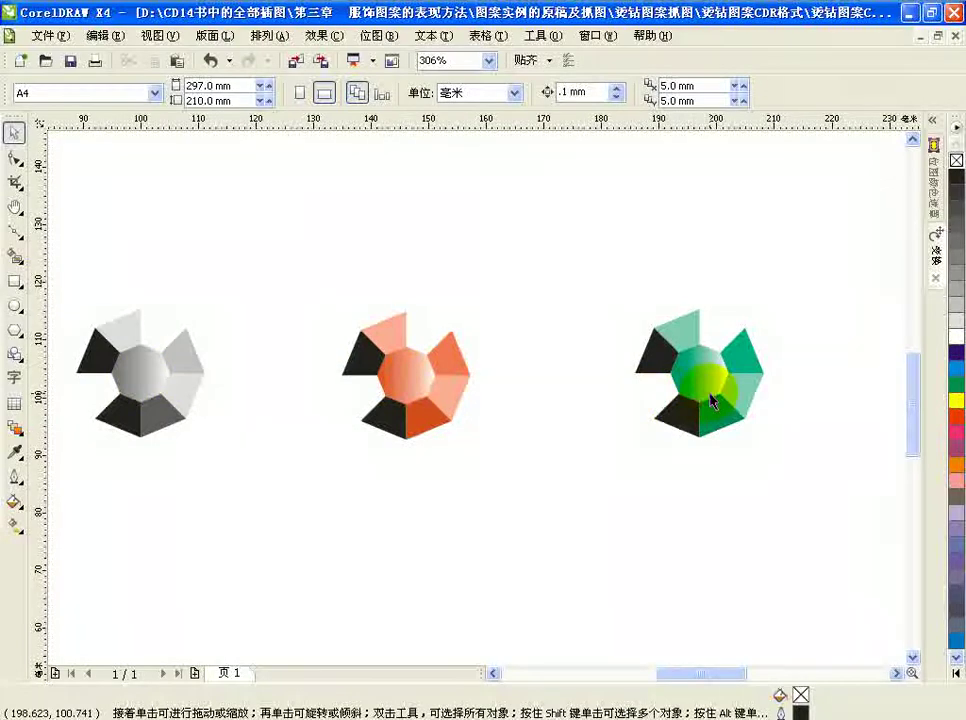
Move all three gems together into the upper right part of the page, clear of the reference image.
{"action": "scroll", "coordinate": [479, 403], "scroll_direction": "down", "scroll_amount": 1}
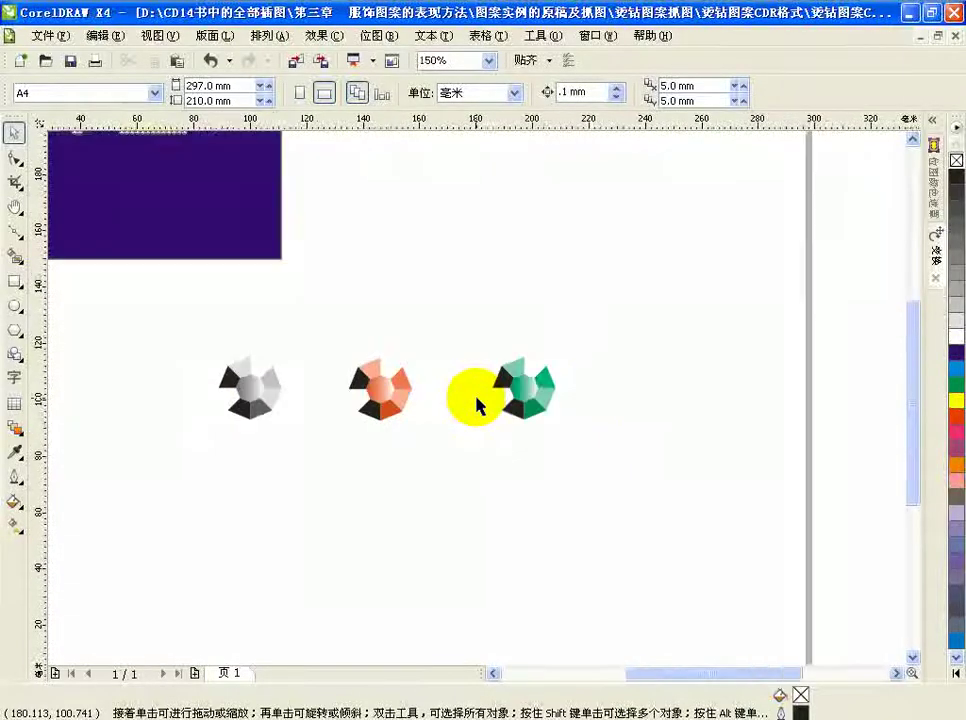
{"action": "scroll", "coordinate": [334, 395], "scroll_direction": "down", "scroll_amount": 1}
{"action": "left_click_drag", "start_coordinate": [334, 375], "coordinate": [606, 453]}
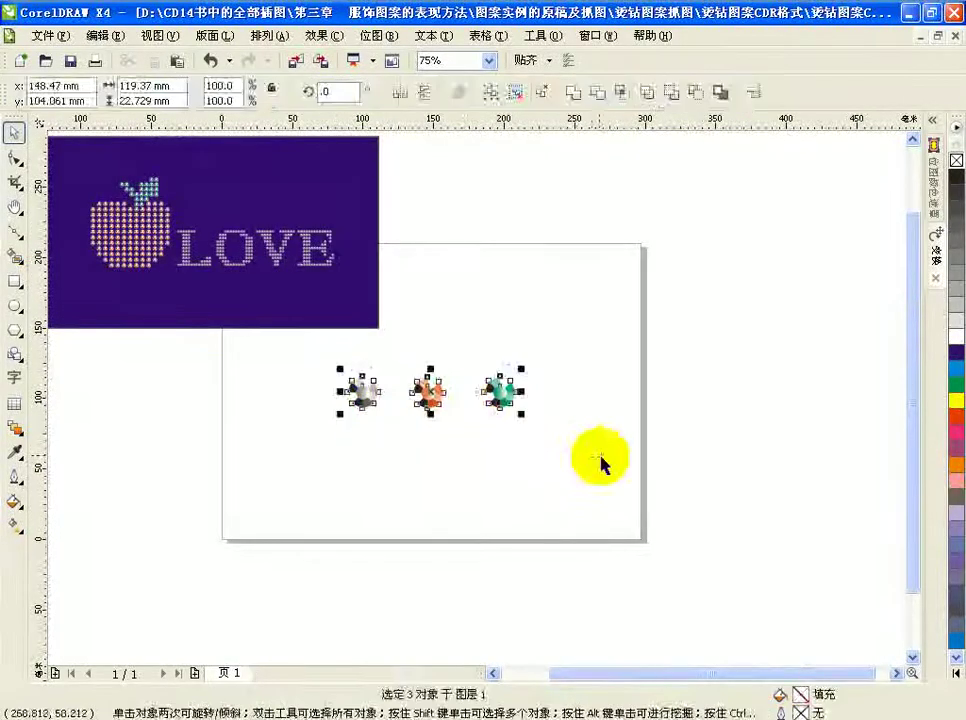
{"action": "left_click_drag", "start_coordinate": [433, 392], "coordinate": [502, 277]}
{"action": "key", "text": "F4"}
Draw a closed five-node Bezier outline of an apple about 85 mm wide below the gems, with a notch at its top.
{"action": "key", "text": "F5"}
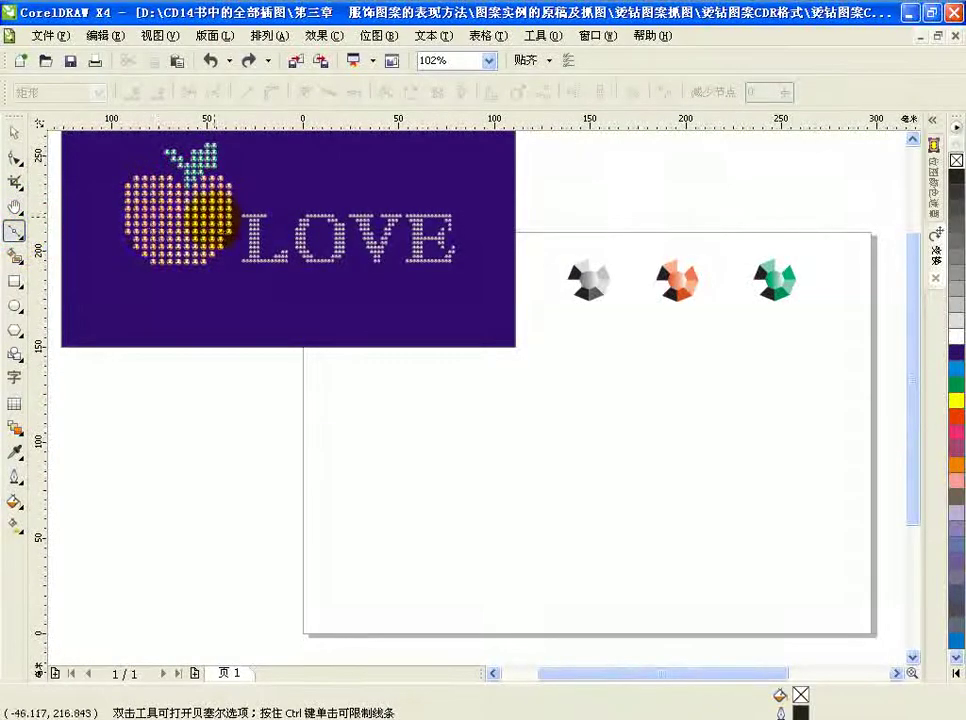
{"action": "left_click", "coordinate": [521, 438]}
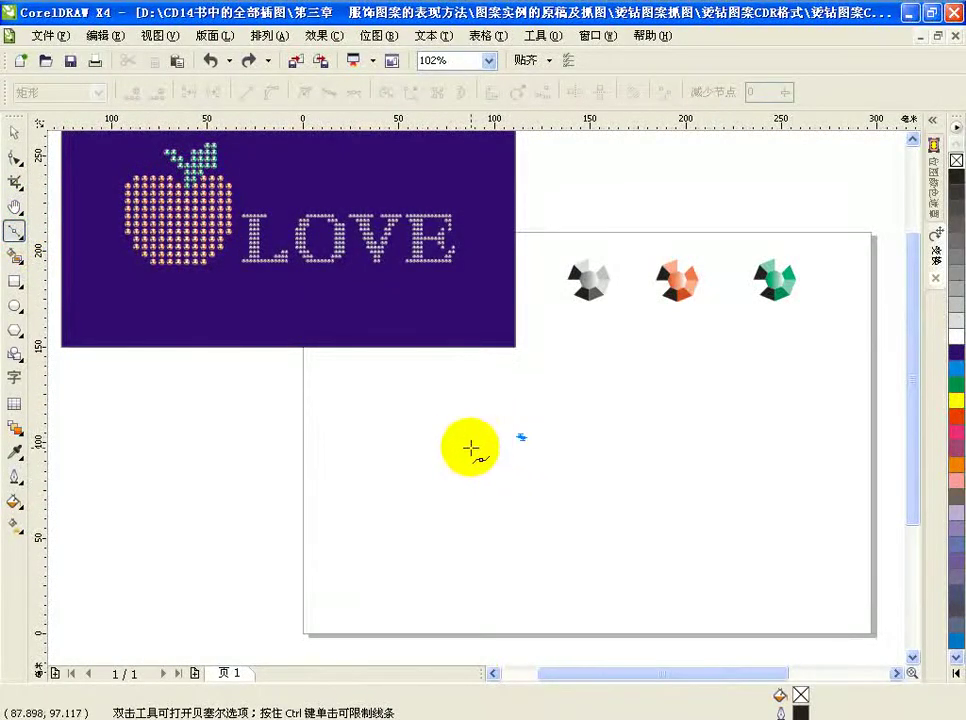
{"action": "left_click_drag", "start_coordinate": [470, 448], "coordinate": [469, 499]}
{"action": "left_click_drag", "start_coordinate": [539, 558], "coordinate": [598, 558]}
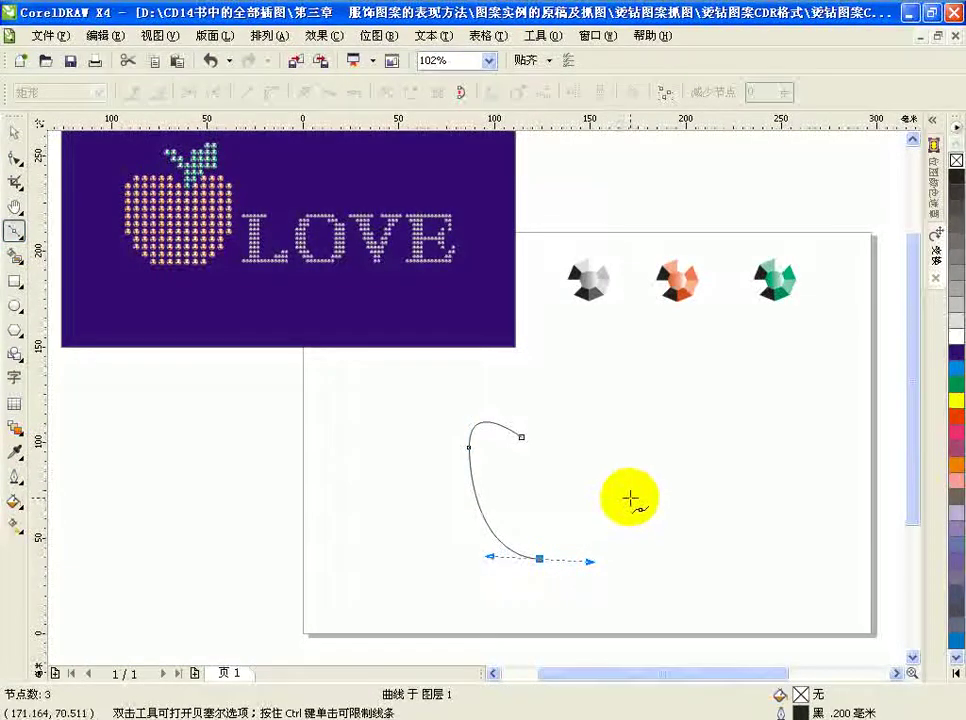
{"action": "left_click_drag", "start_coordinate": [630, 485], "coordinate": [619, 449]}
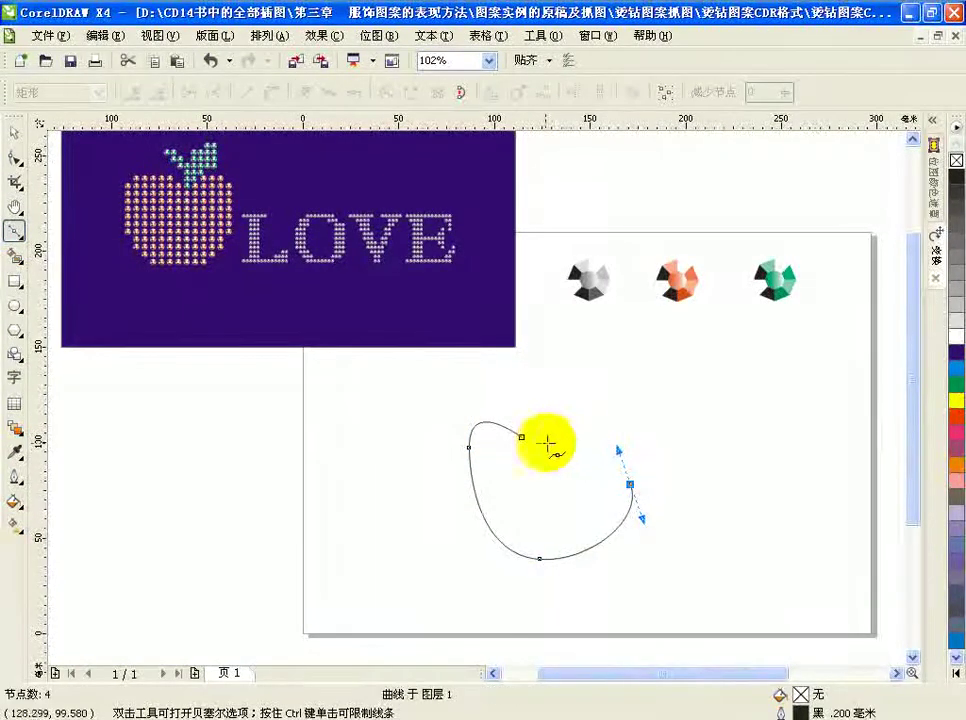
{"action": "left_click_drag", "start_coordinate": [567, 421], "coordinate": [538, 437]}
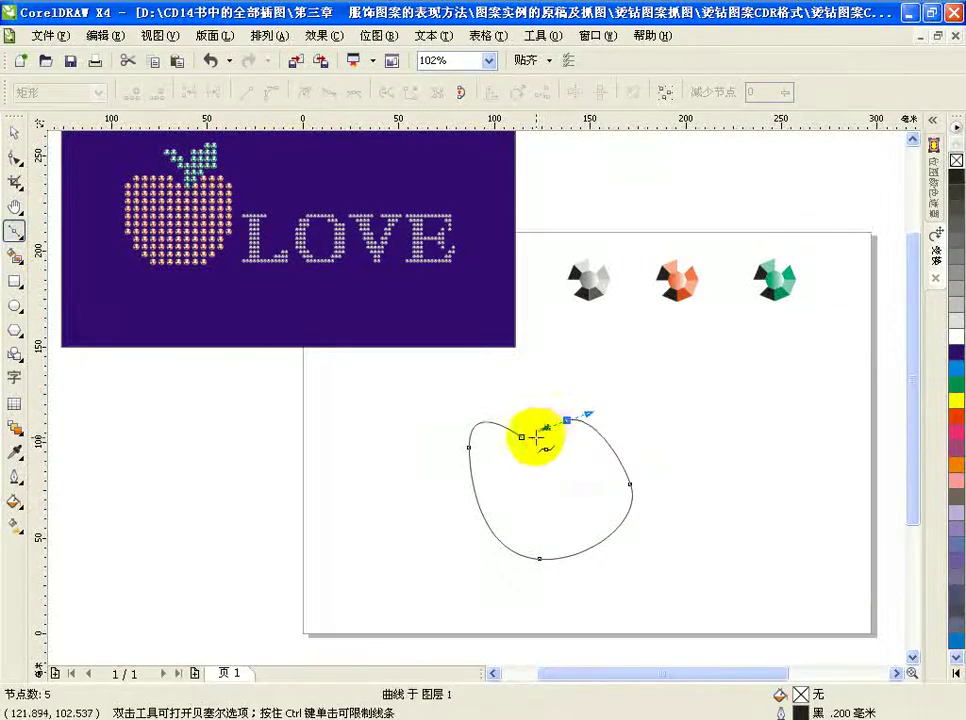
{"action": "left_click", "coordinate": [521, 437]}
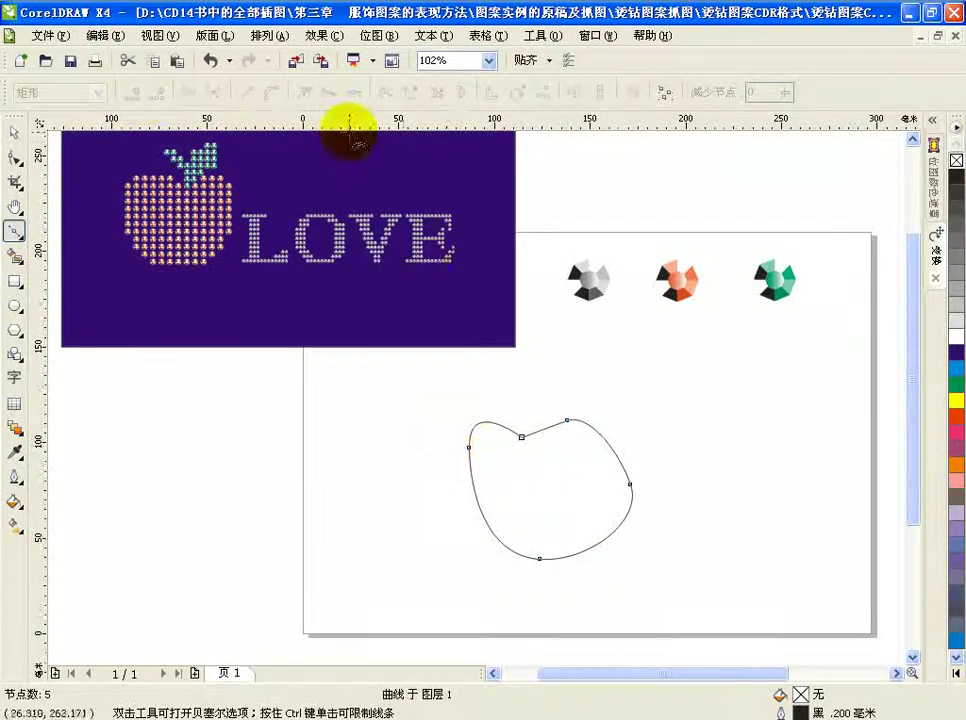
Raise the node of the apple outline's right lobe and delete the node on its right side.
{"action": "left_click", "coordinate": [13, 163]}
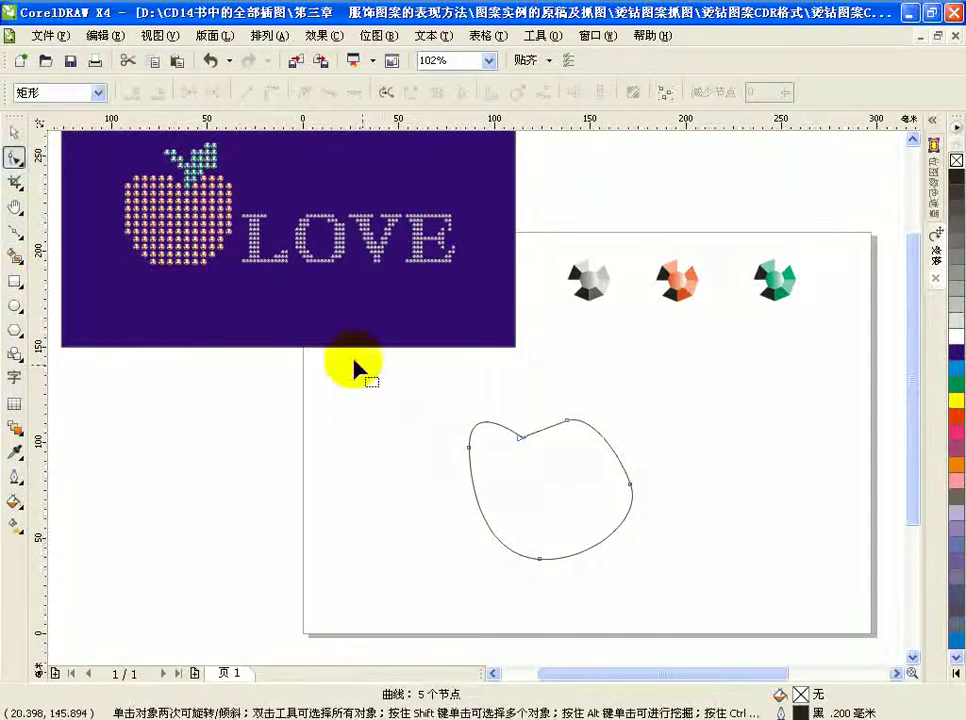
{"action": "left_click", "coordinate": [523, 438]}
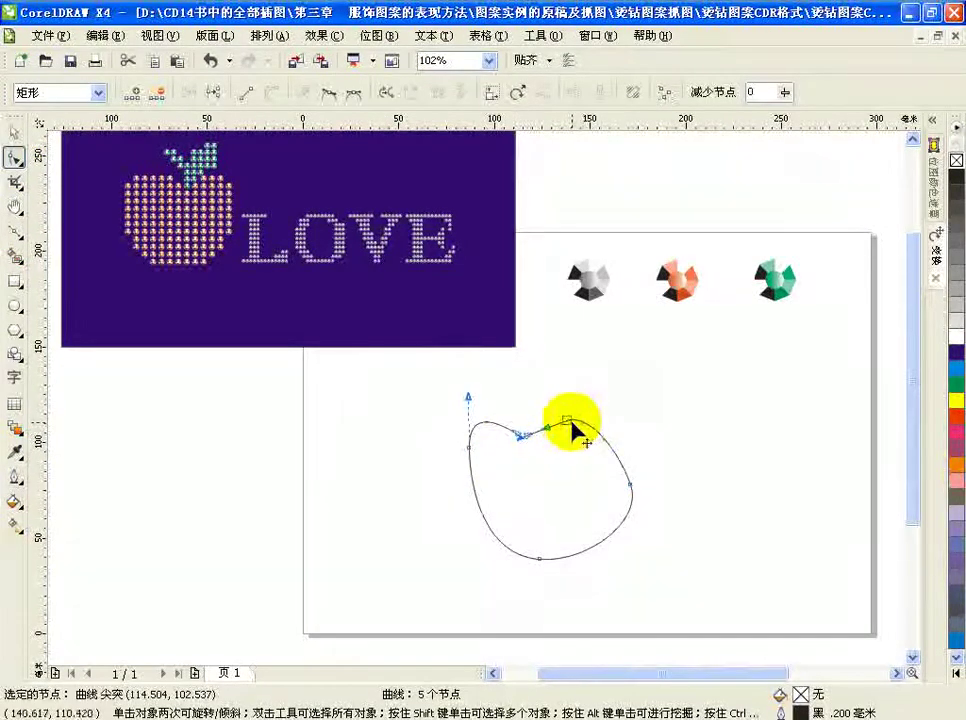
{"action": "left_click_drag", "start_coordinate": [568, 425], "coordinate": [590, 395]}
{"action": "left_click", "coordinate": [629, 485]}
{"action": "left_click_drag", "start_coordinate": [629, 484], "coordinate": [613, 468]}
{"action": "key", "text": "Delete"}
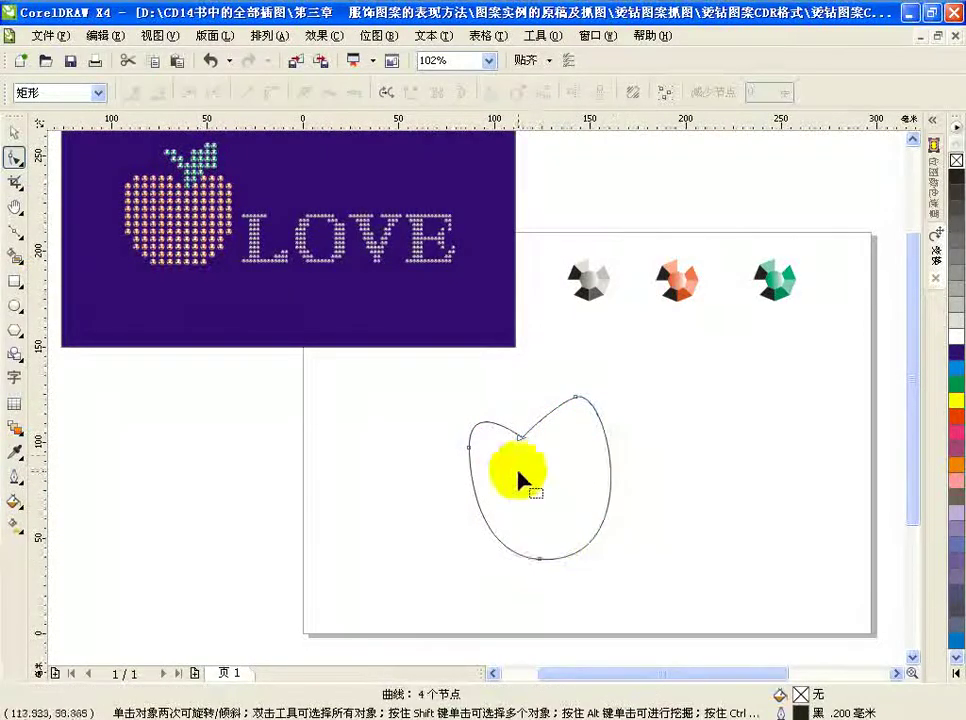
Move the apple's left node outward and up, adjust the notch and base, and angle the left node's handles to round that lobe.
{"action": "left_click", "coordinate": [522, 438]}
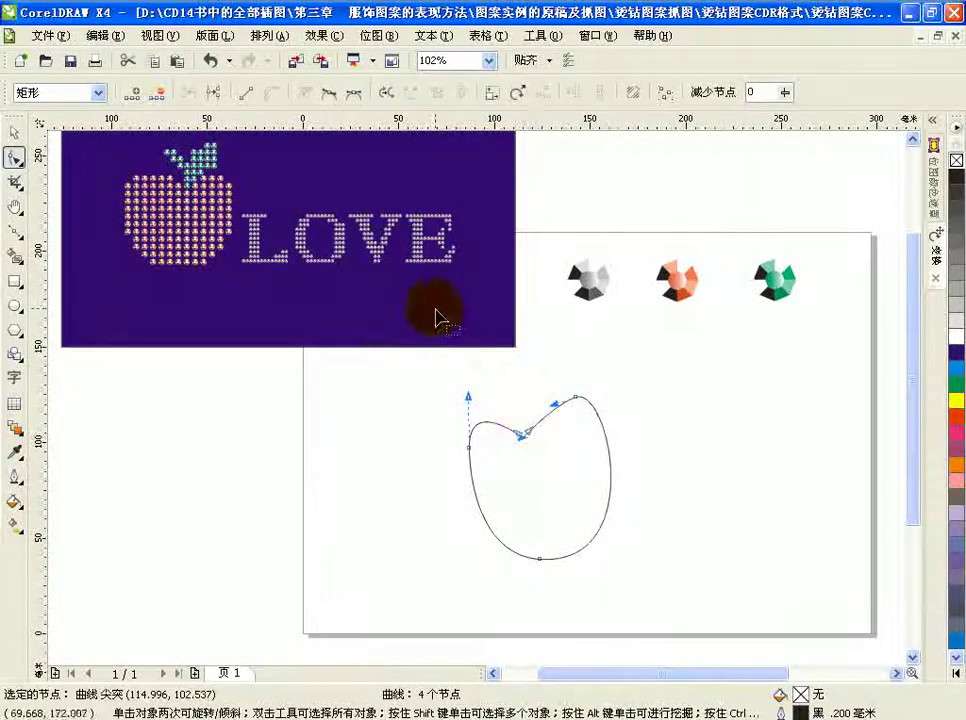
{"action": "left_click_drag", "start_coordinate": [470, 453], "coordinate": [451, 436]}
{"action": "left_click_drag", "start_coordinate": [529, 439], "coordinate": [556, 384]}
{"action": "left_click_drag", "start_coordinate": [545, 569], "coordinate": [544, 558]}
{"action": "left_click_drag", "start_coordinate": [449, 438], "coordinate": [455, 422]}
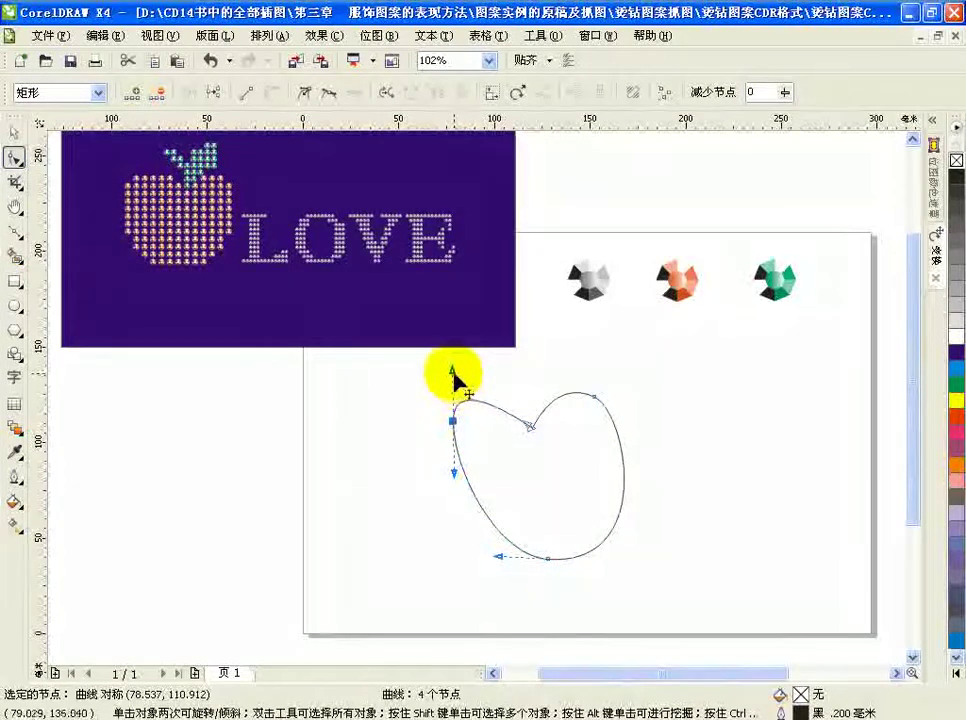
{"action": "left_click_drag", "start_coordinate": [453, 372], "coordinate": [498, 370]}
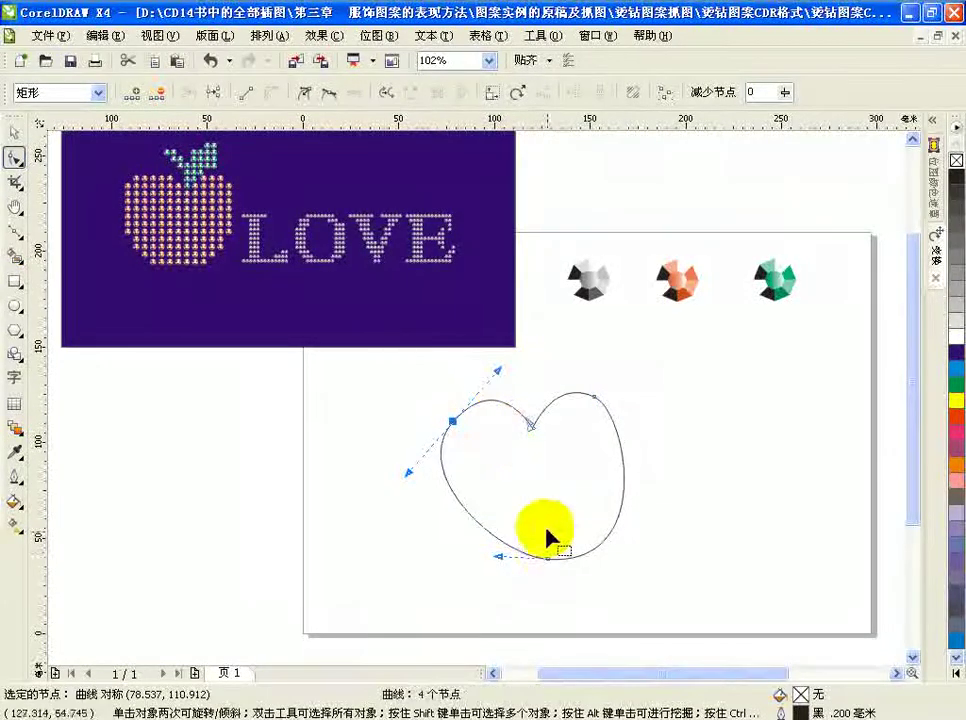
Balance the apple outline by lowering its base node, reshaping the right lobe and centering the notch between the lobes.
{"action": "left_click_drag", "start_coordinate": [544, 560], "coordinate": [522, 575]}
{"action": "left_click_drag", "start_coordinate": [534, 429], "coordinate": [530, 429]}
{"action": "left_click_drag", "start_coordinate": [595, 400], "coordinate": [622, 432]}
{"action": "left_click_drag", "start_coordinate": [530, 432], "coordinate": [530, 437]}
Start a Bezier stem outline above the apple, with a short top edge and a curved left edge ending at the notch as a cusp.
{"action": "left_click", "coordinate": [15, 230]}
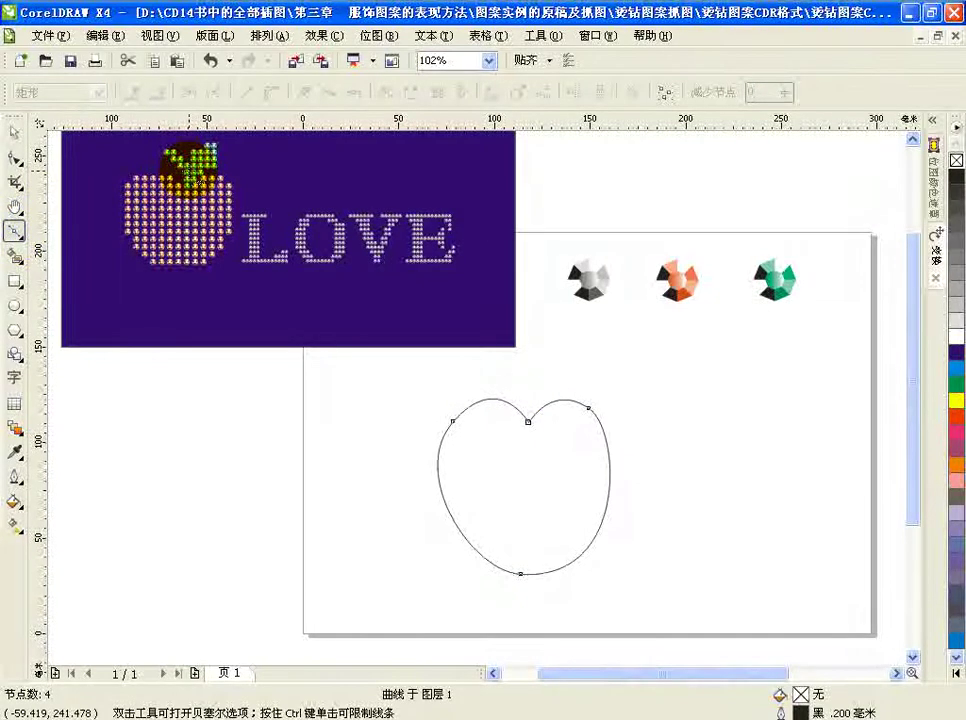
{"action": "left_click_drag", "start_coordinate": [438, 370], "coordinate": [571, 474]}
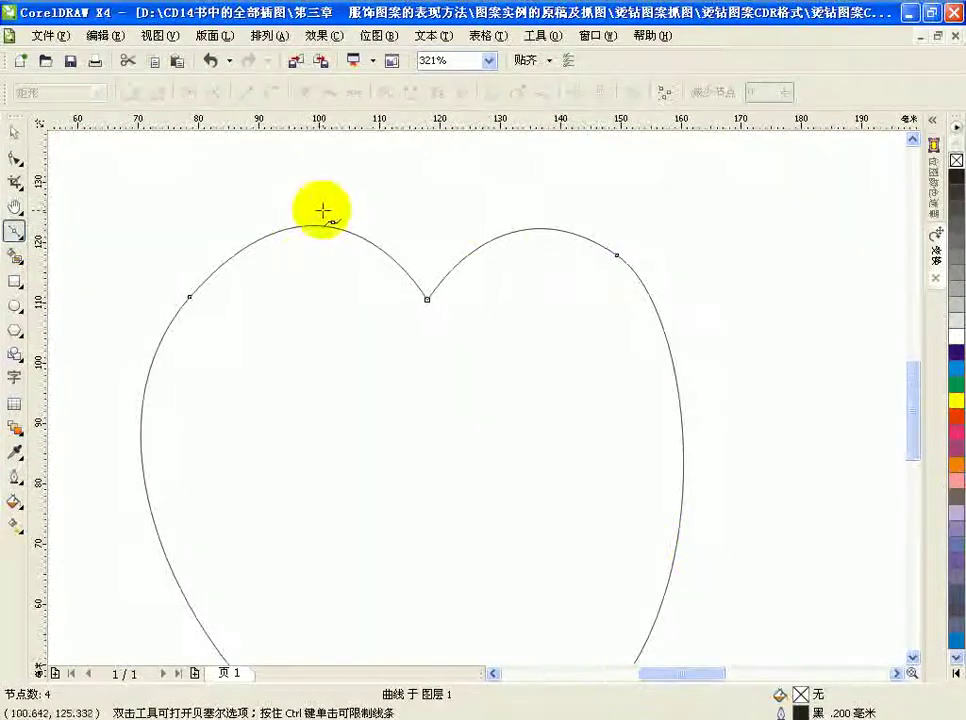
{"action": "left_click", "coordinate": [912, 140]}
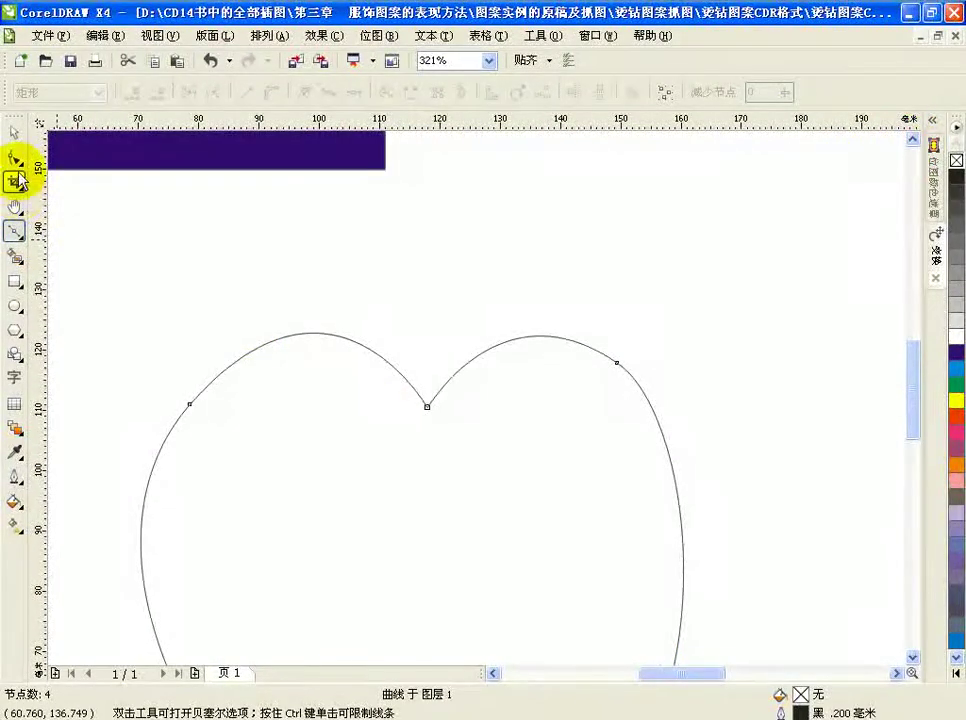
{"action": "left_click", "coordinate": [387, 185]}
{"action": "left_click", "coordinate": [310, 194]}
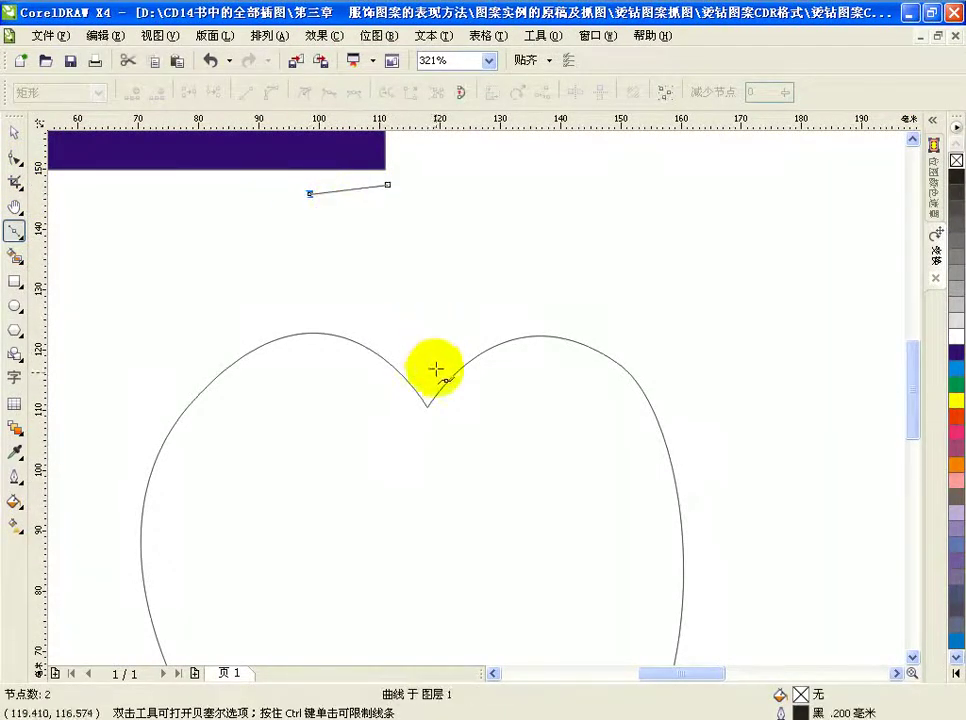
{"action": "left_click_drag", "start_coordinate": [427, 407], "coordinate": [420, 445]}
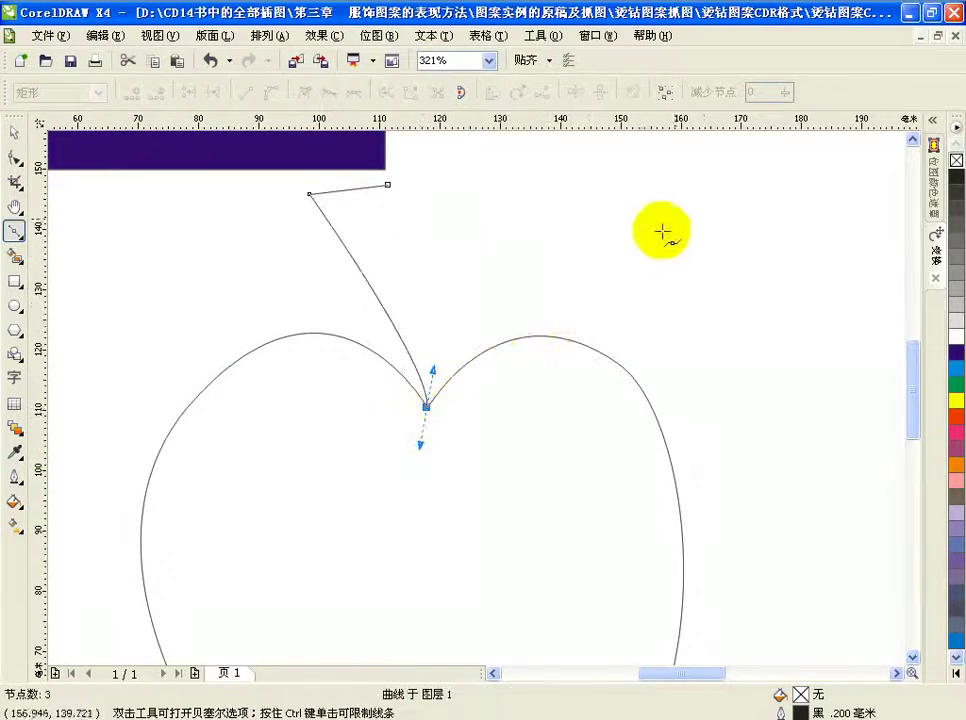
{"action": "left_click", "coordinate": [428, 405]}
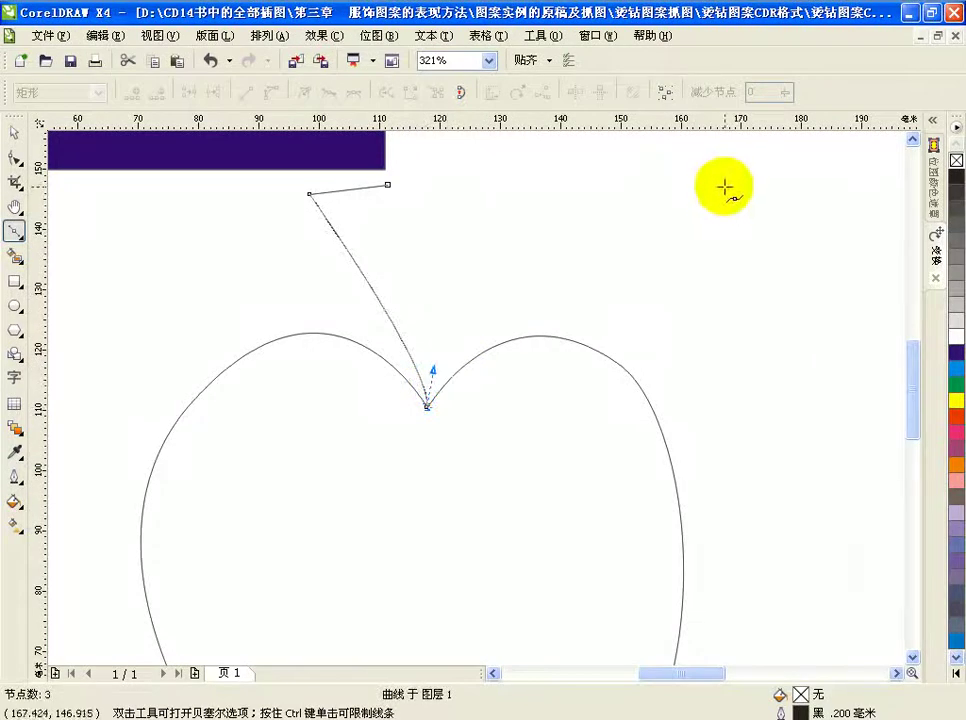
Continue the stem curve into a rounded leaf with a pointed tip at upper right, and close the outline at the stem's top.
{"action": "left_click", "coordinate": [911, 141]}
{"action": "left_click", "coordinate": [911, 141]}
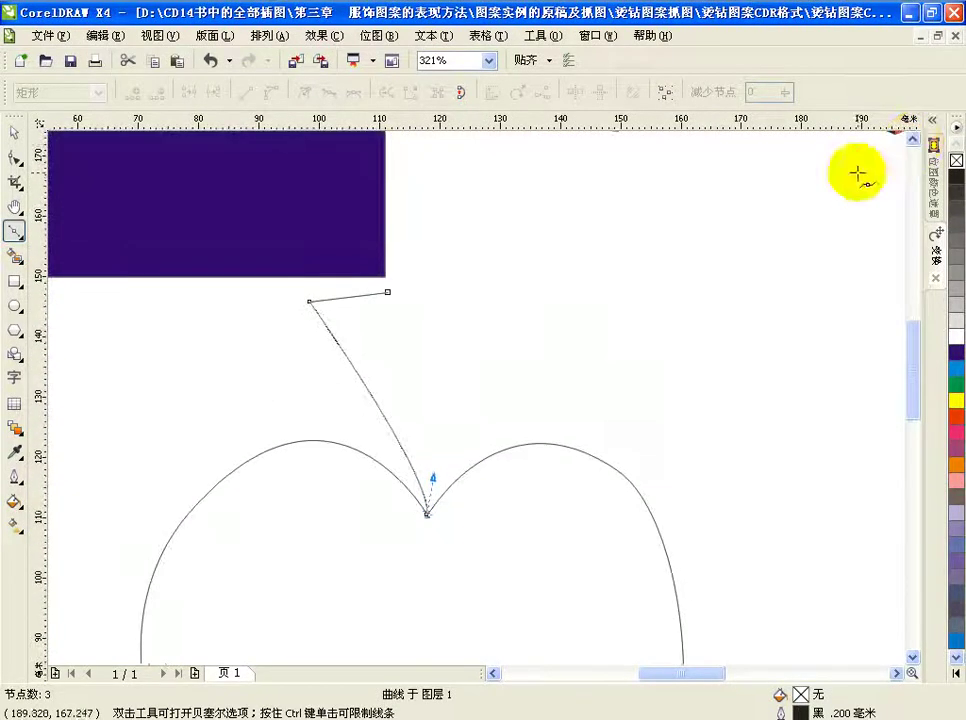
{"action": "left_click_drag", "start_coordinate": [655, 251], "coordinate": [608, 195]}
{"action": "left_click", "coordinate": [656, 322]}
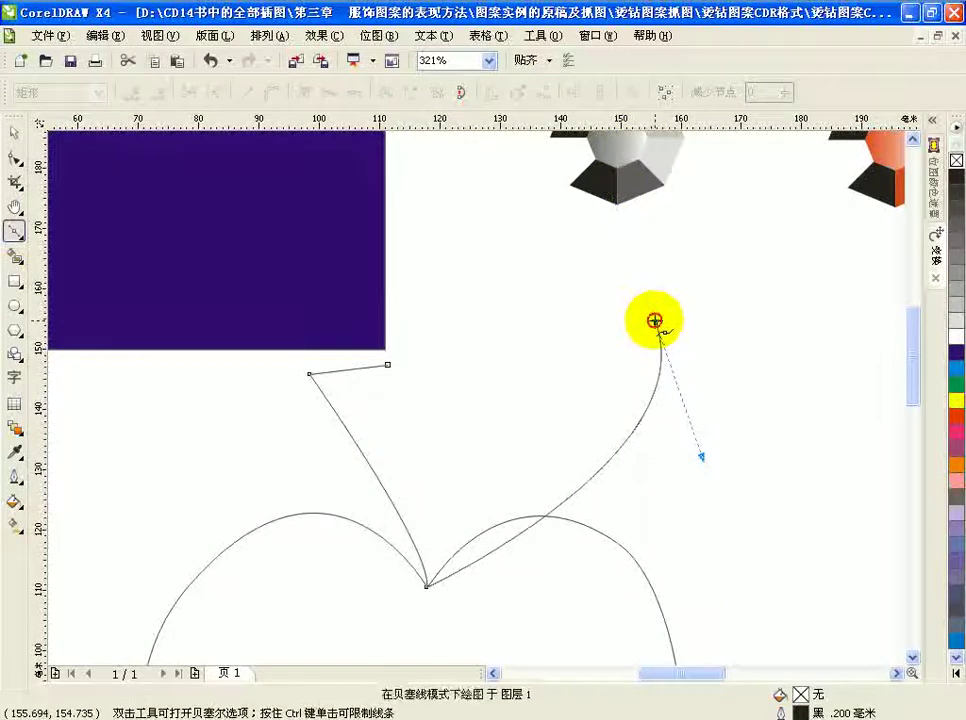
{"action": "left_click", "coordinate": [656, 322]}
{"action": "left_click_drag", "start_coordinate": [488, 354], "coordinate": [462, 442]}
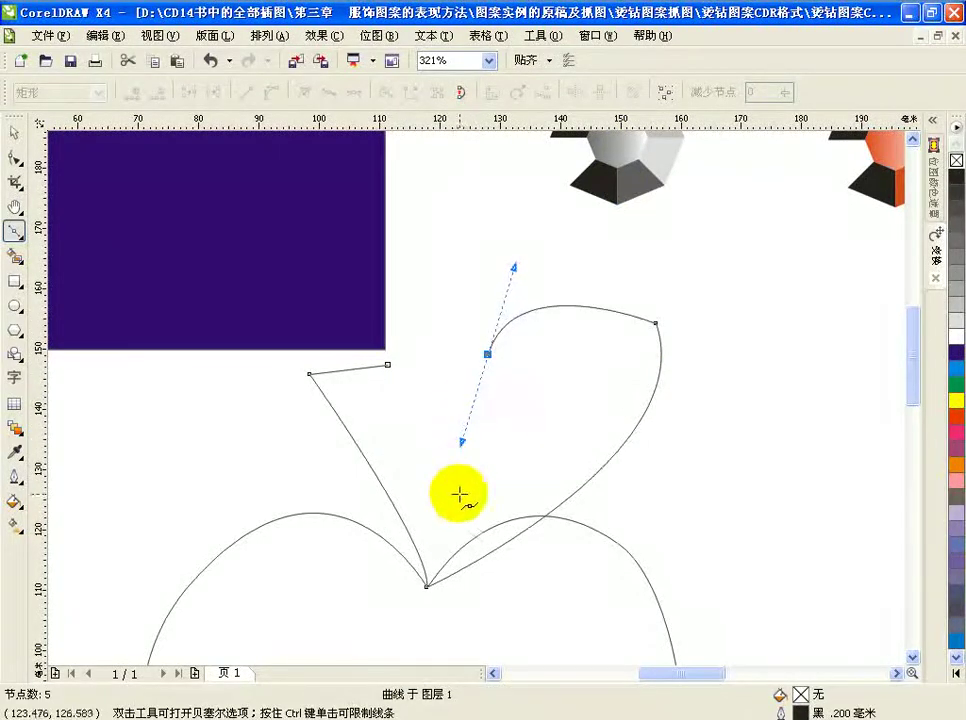
{"action": "left_click", "coordinate": [445, 553]}
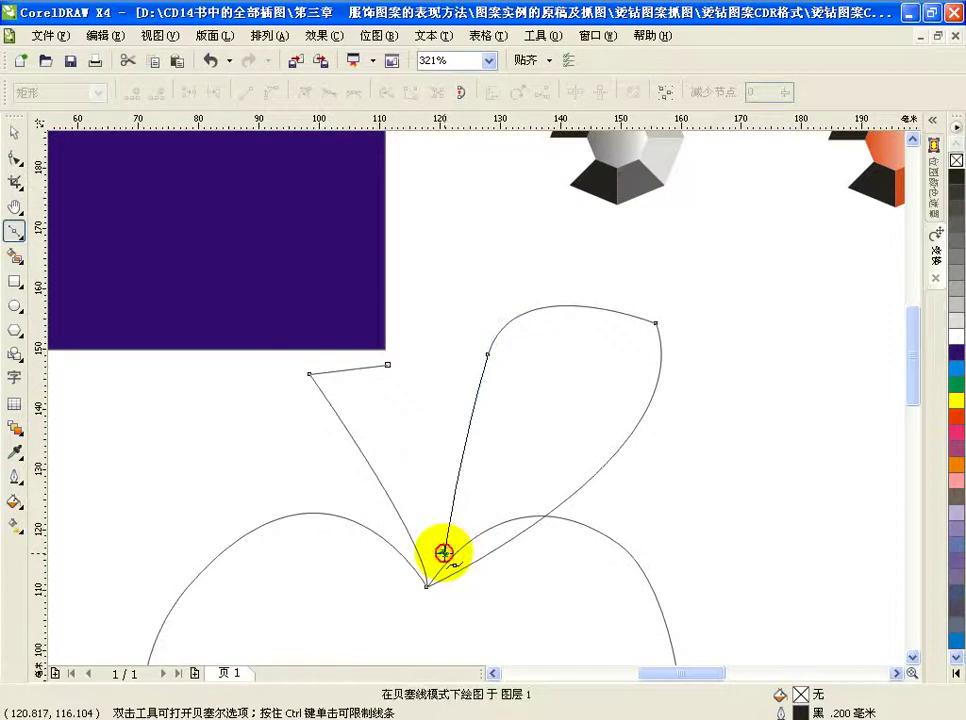
{"action": "left_click", "coordinate": [388, 364]}
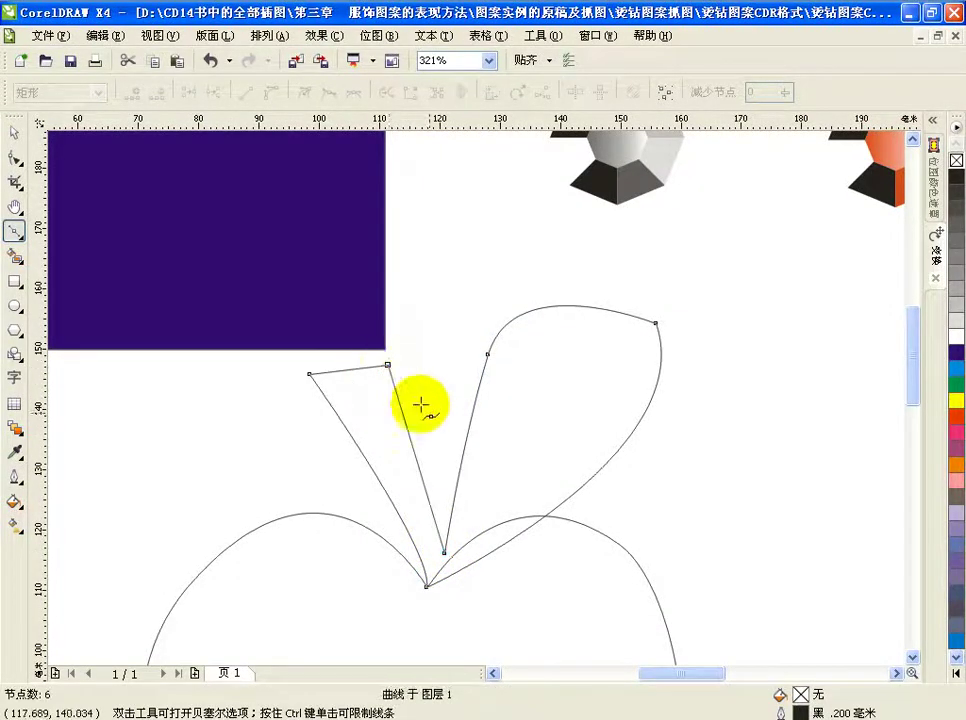
Move the node between stem and leaf closer to the apple's notch and raise the leaf's tip.
{"action": "left_click", "coordinate": [15, 158]}
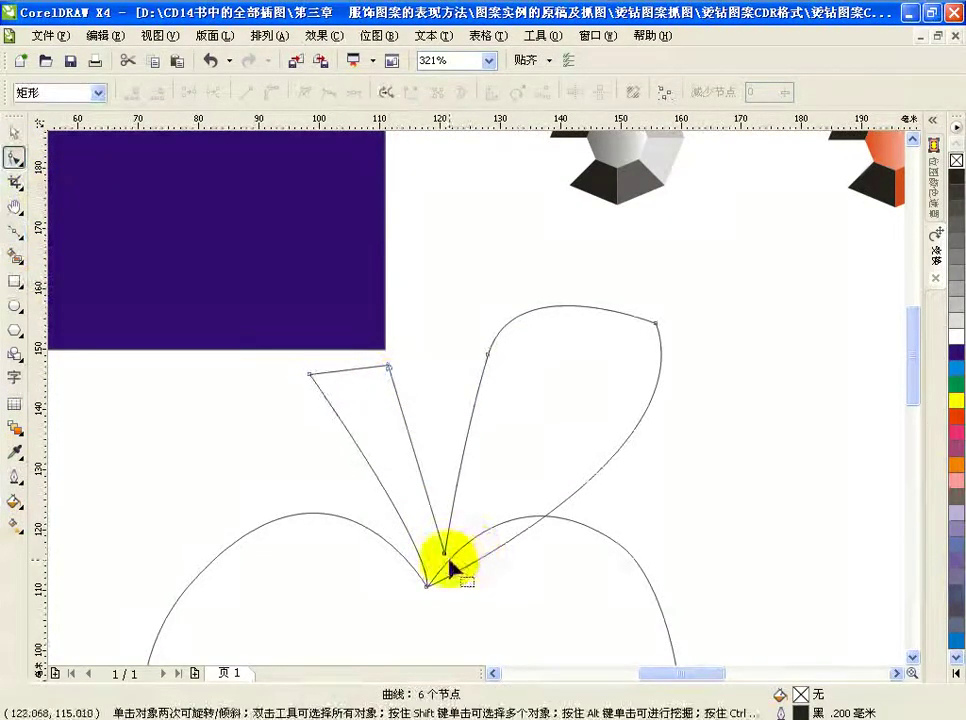
{"action": "left_click_drag", "start_coordinate": [447, 565], "coordinate": [439, 574]}
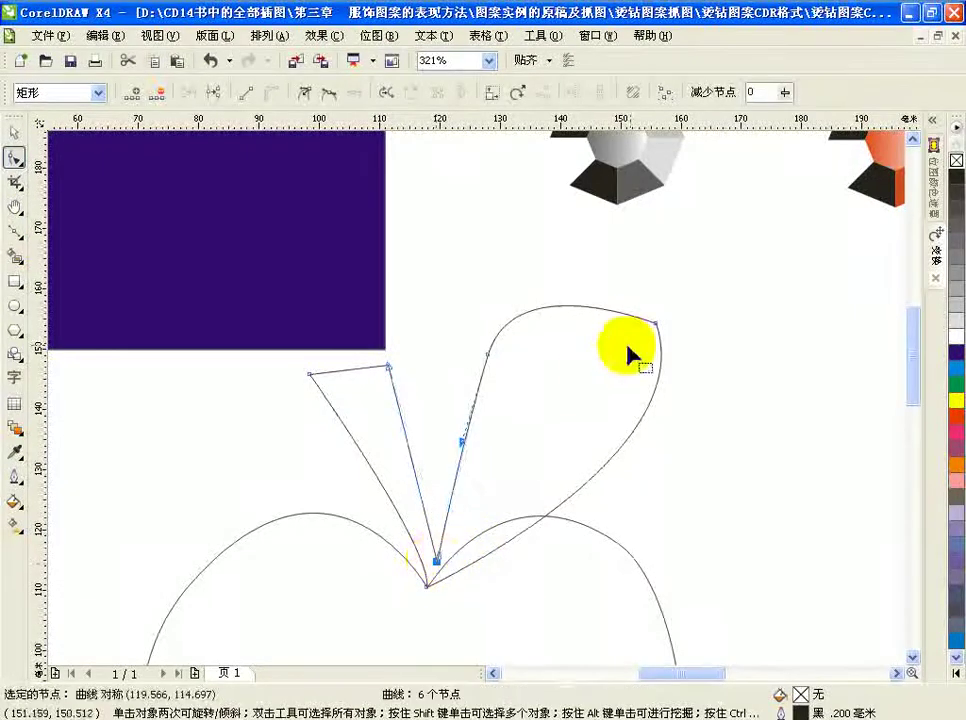
{"action": "left_click_drag", "start_coordinate": [657, 330], "coordinate": [668, 276]}
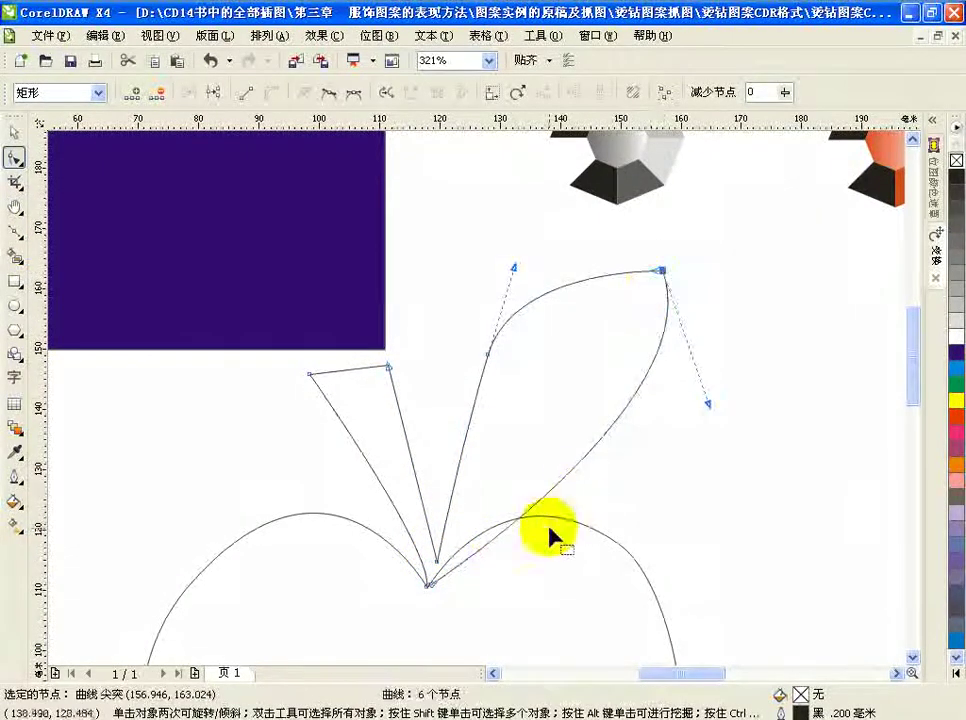
Move the stem's upper right node up and outward to narrow the stem, and shift the node between stem and leaf closer to the notch.
{"action": "left_click_drag", "start_coordinate": [390, 369], "coordinate": [358, 351]}
{"action": "left_click_drag", "start_coordinate": [438, 565], "coordinate": [433, 570]}
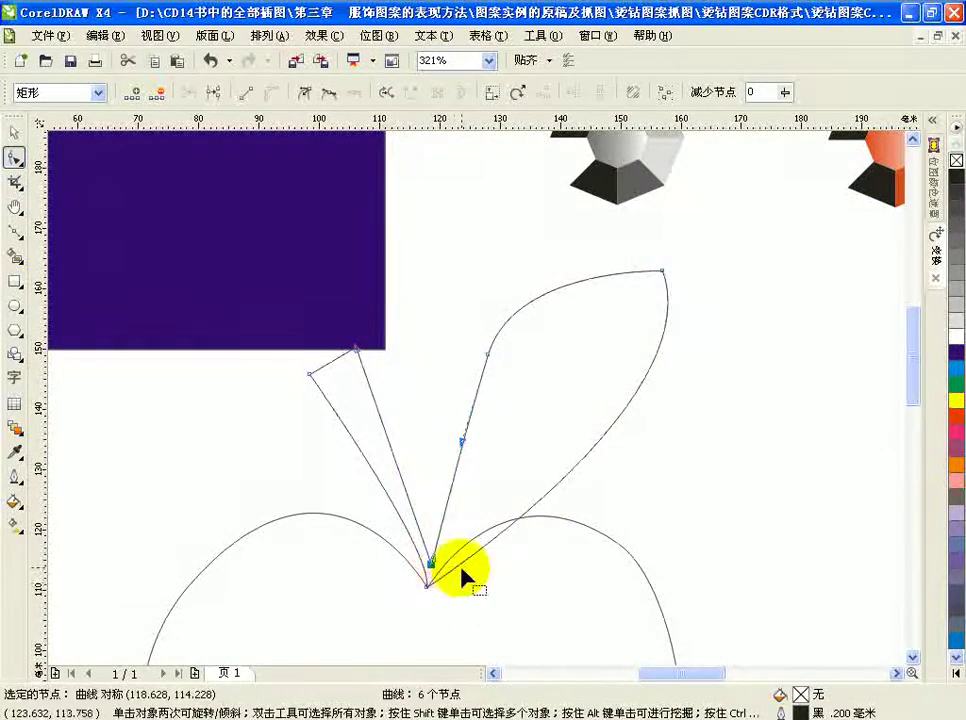
{"action": "left_click", "coordinate": [460, 563]}
Reshape the leaf by pulling its lower right edge inward, moving its upper left node toward the stem and lowering its tip slightly.
{"action": "left_click_drag", "start_coordinate": [587, 457], "coordinate": [567, 436]}
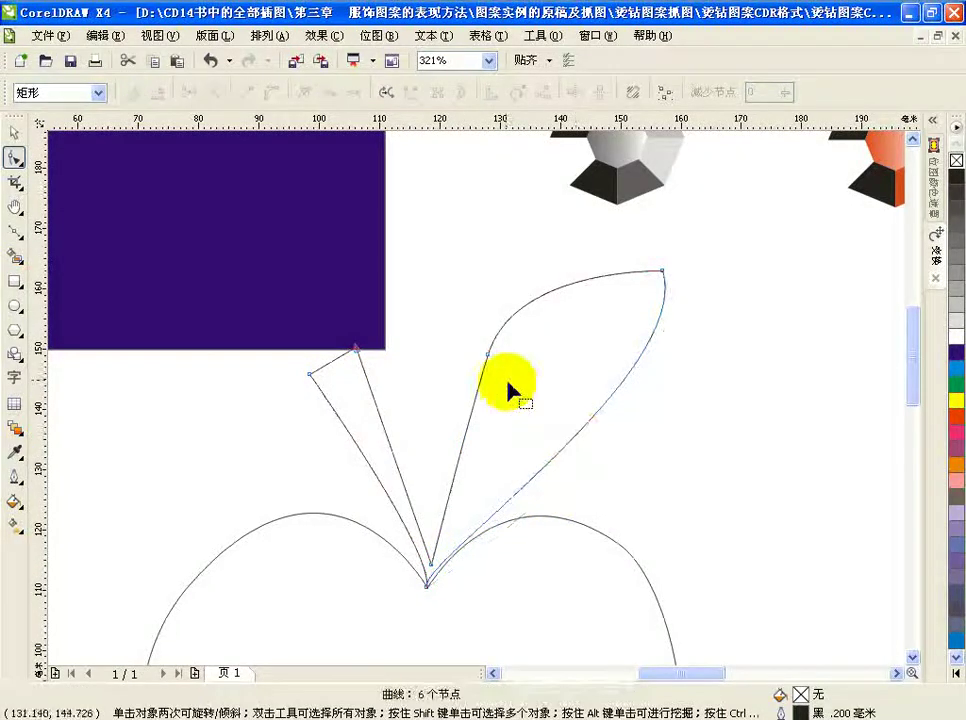
{"action": "left_click_drag", "start_coordinate": [487, 354], "coordinate": [449, 371]}
{"action": "left_click_drag", "start_coordinate": [660, 268], "coordinate": [654, 281]}
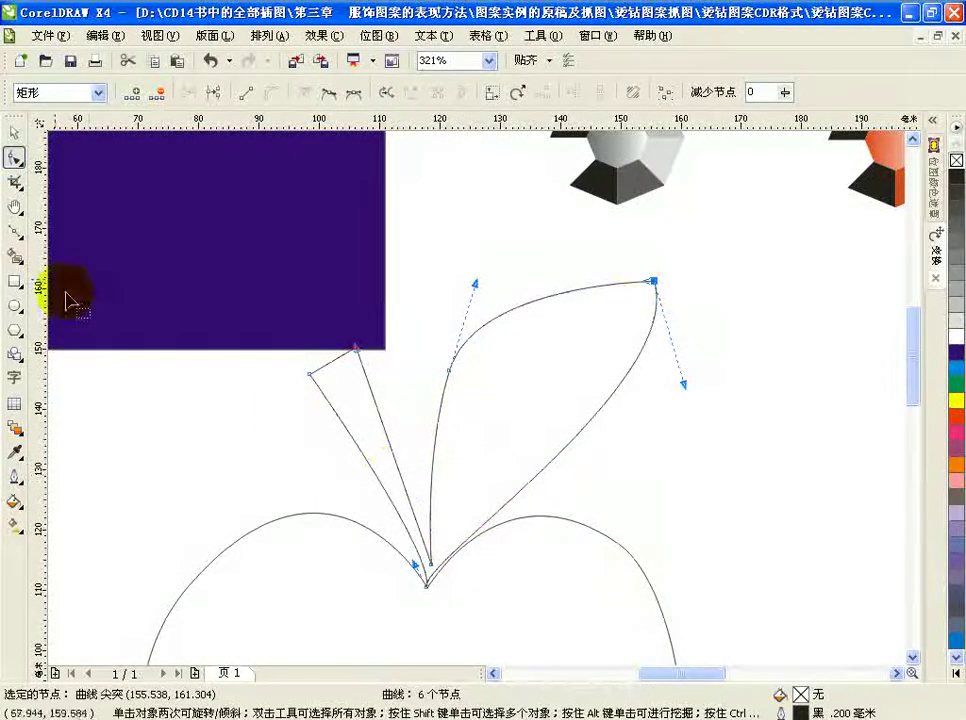
Scale the stem-and-leaf outline to 80.6% and move its base onto the apple's notch.
{"action": "left_click", "coordinate": [14, 131]}
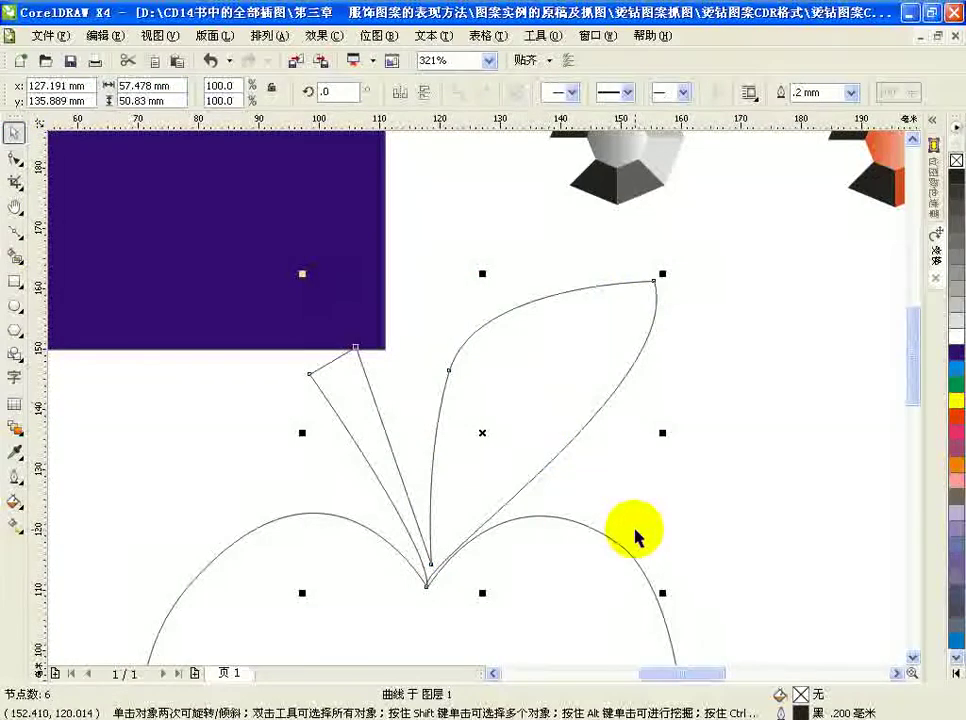
{"action": "scroll", "coordinate": [636, 537], "scroll_direction": "down", "scroll_amount": 3}
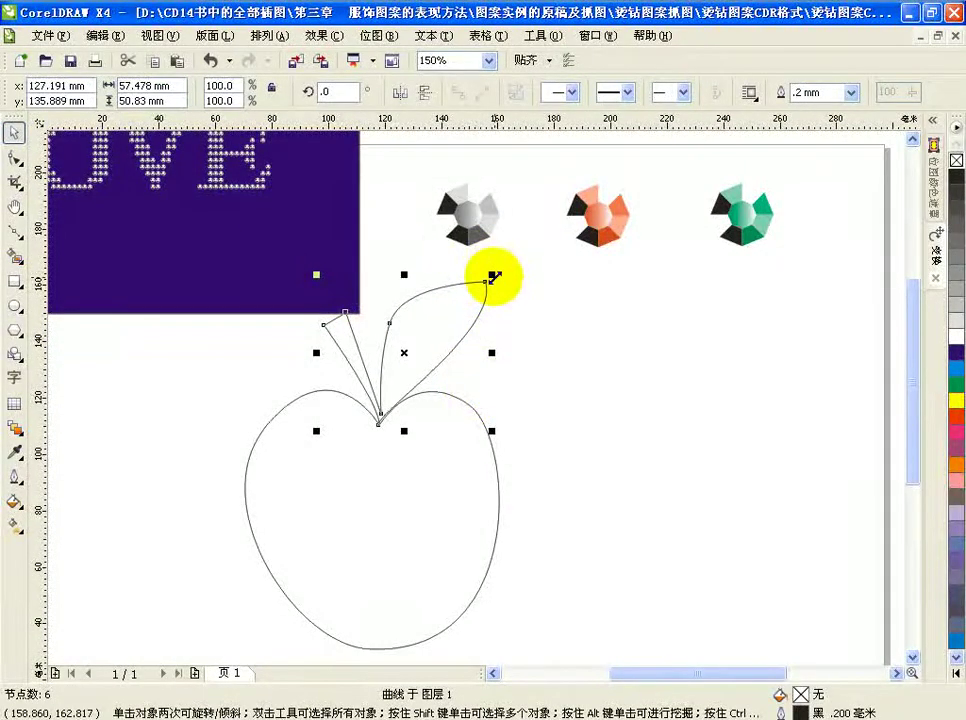
{"action": "left_click_drag", "start_coordinate": [493, 277], "coordinate": [459, 304]}
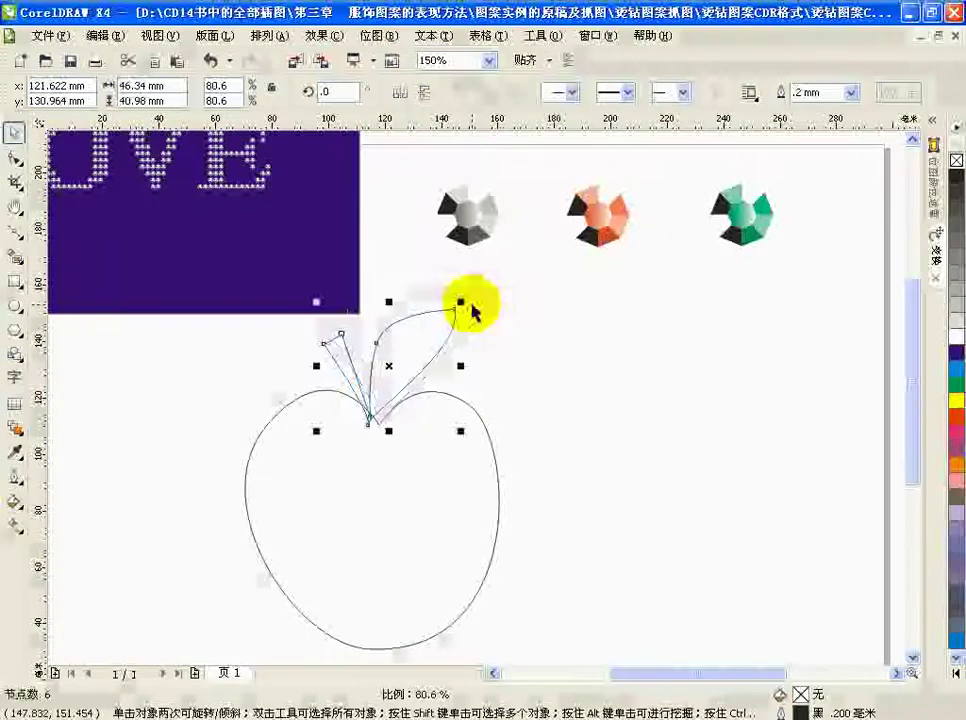
{"action": "left_click_drag", "start_coordinate": [372, 379], "coordinate": [380, 380]}
{"action": "left_click", "coordinate": [510, 383]}
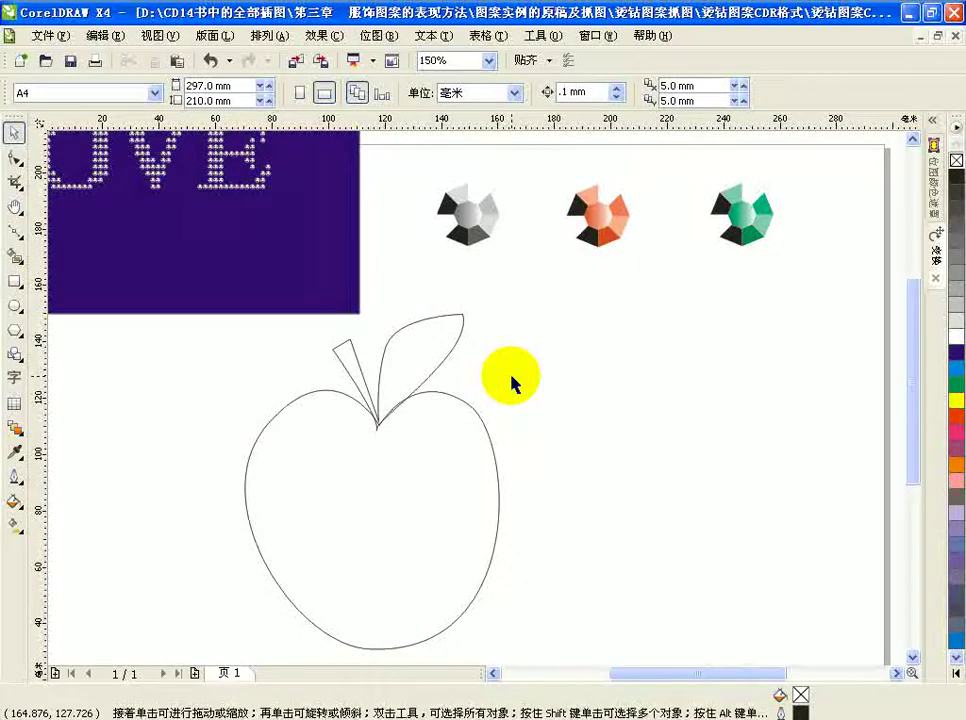
Shrink the grey, red and green rhinestones to about 6.7 mm across and place the red one beside the leaf's tip.
{"action": "key", "text": "F3"}
{"action": "left_click_drag", "start_coordinate": [435, 287], "coordinate": [490, 320]}
{"action": "key", "text": "F2"}
{"action": "left_click_drag", "start_coordinate": [262, 262], "coordinate": [858, 586]}
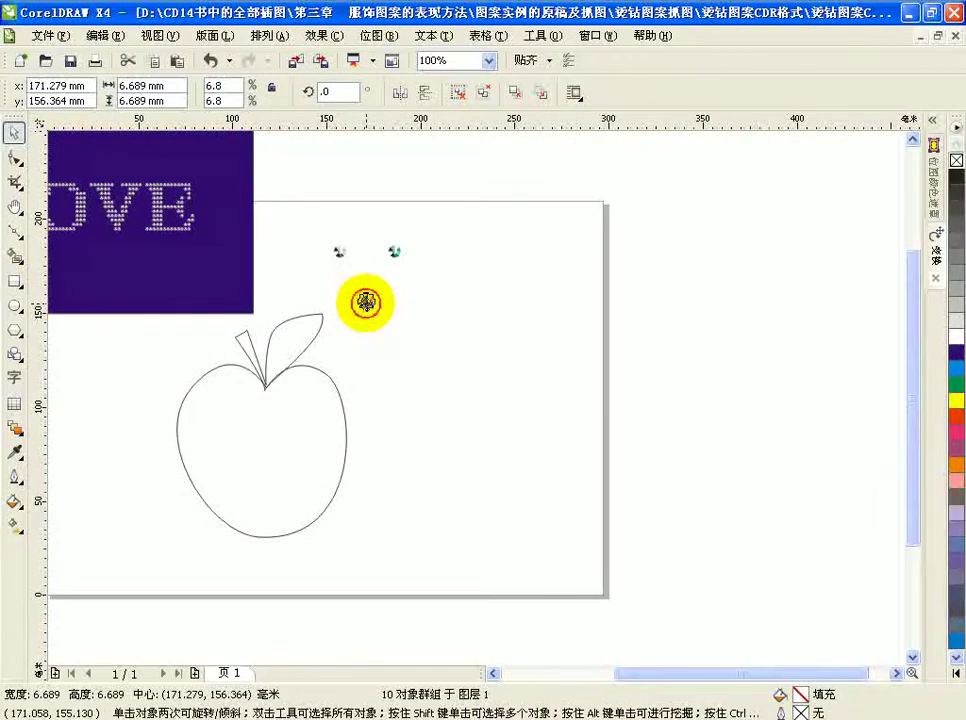
Copy the red rhinestone 9.525 mm to its right and repeat the copy to form a horizontal row of 23 stones.
{"action": "left_click_drag", "start_coordinate": [366, 302], "coordinate": [390, 302]}
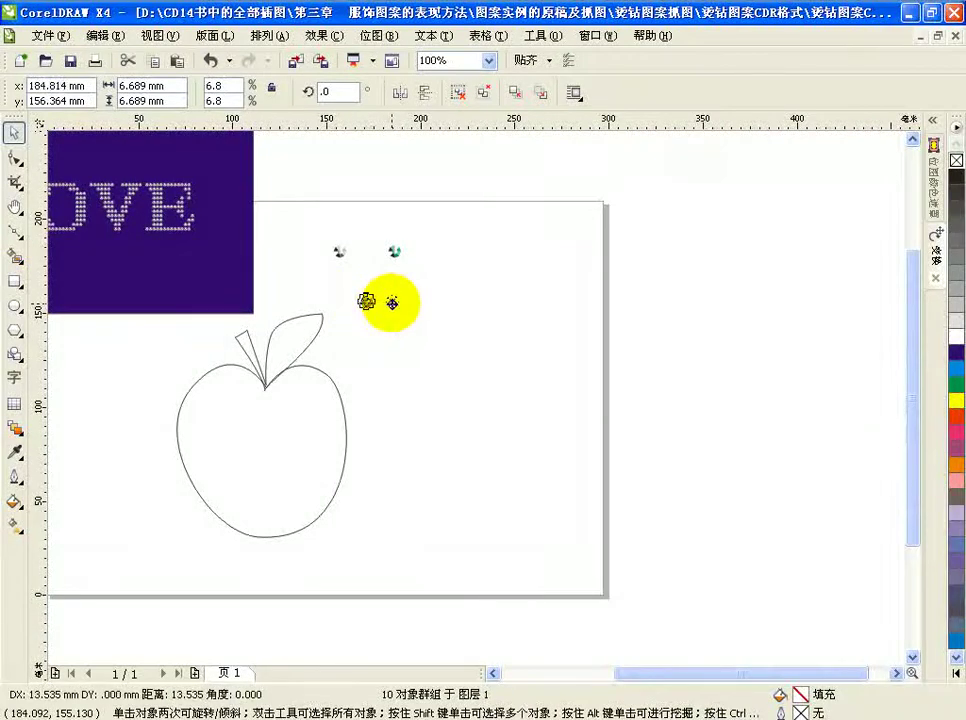
{"action": "left_click_drag", "start_coordinate": [387, 302], "coordinate": [385, 303]}
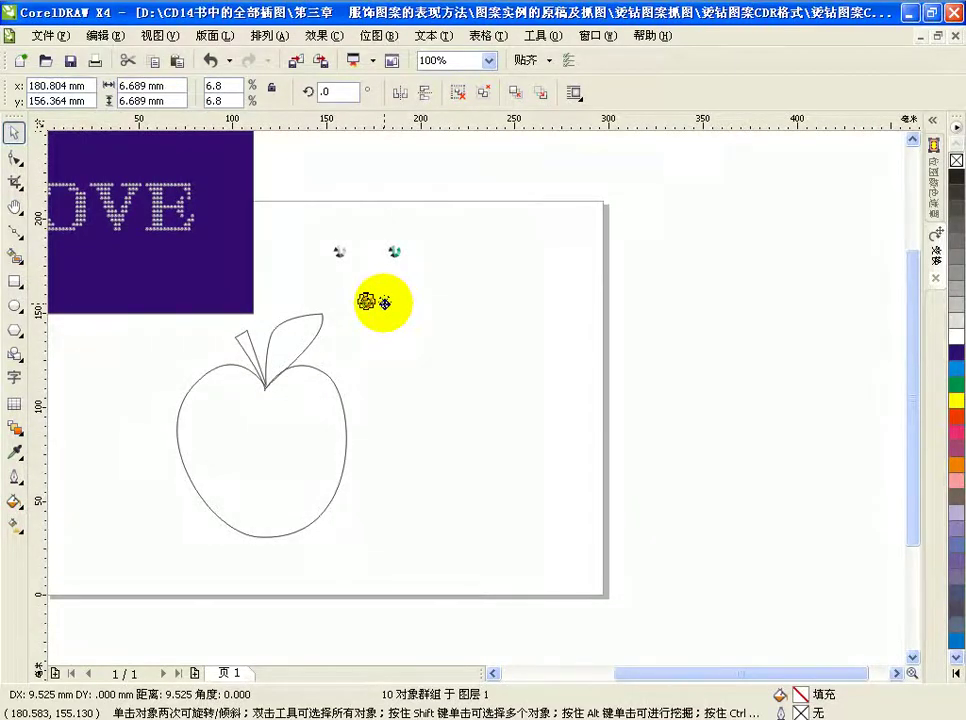
{"action": "left_click_drag", "start_coordinate": [385, 303], "coordinate": [384, 302]}
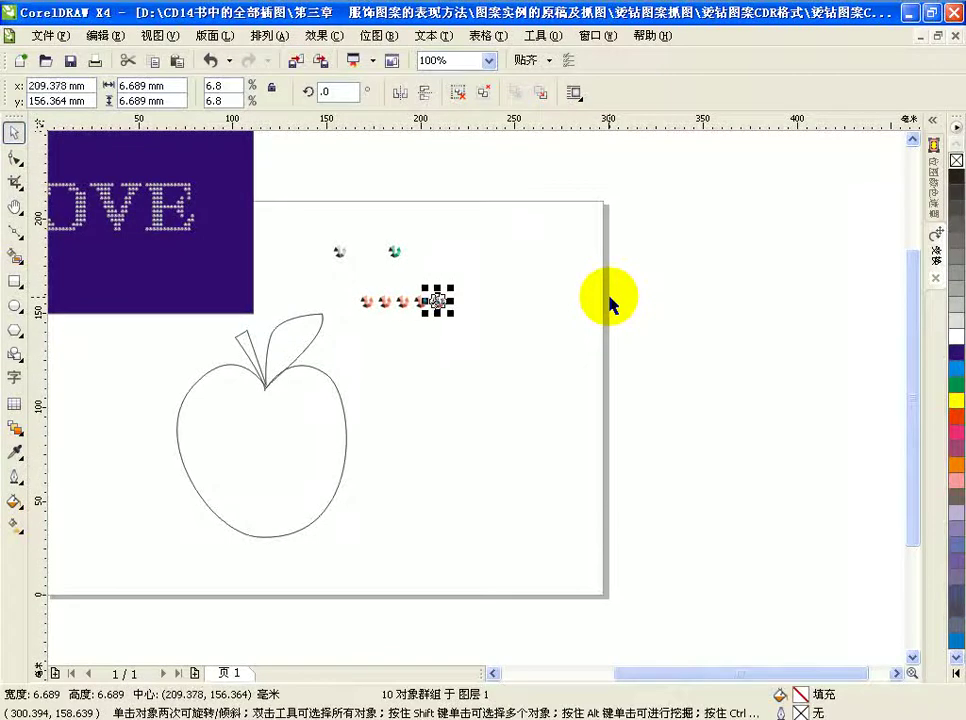
{"action": "key", "text": "ctrl+d"}
{"action": "key", "text": "ctrl+d"}
{"action": "key", "text": "ctrl+d"}
{"action": "key", "text": "ctrl+d"}
{"action": "key", "text": "ctrl+d"}
{"action": "key", "text": "ctrl+d"}
{"action": "key", "text": "ctrl+d"}
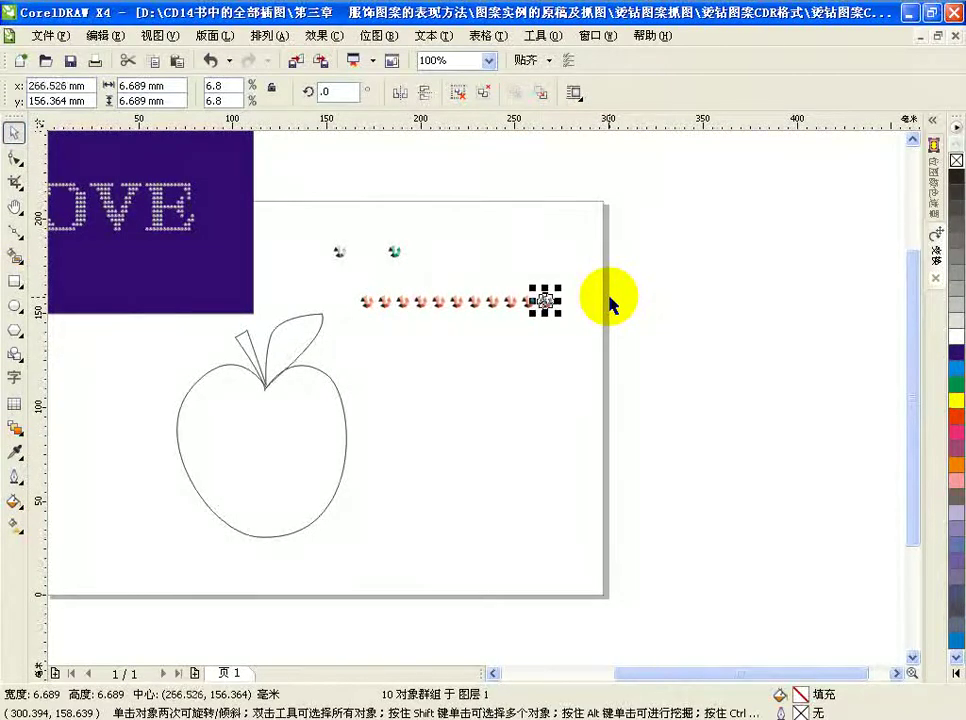
{"action": "key", "text": "ctrl+d"}
{"action": "key", "text": "ctrl+d"}
{"action": "key", "text": "ctrl+d"}
{"action": "key", "text": "ctrl+d"}
{"action": "key", "text": "ctrl+d"}
{"action": "key", "text": "ctrl+d"}
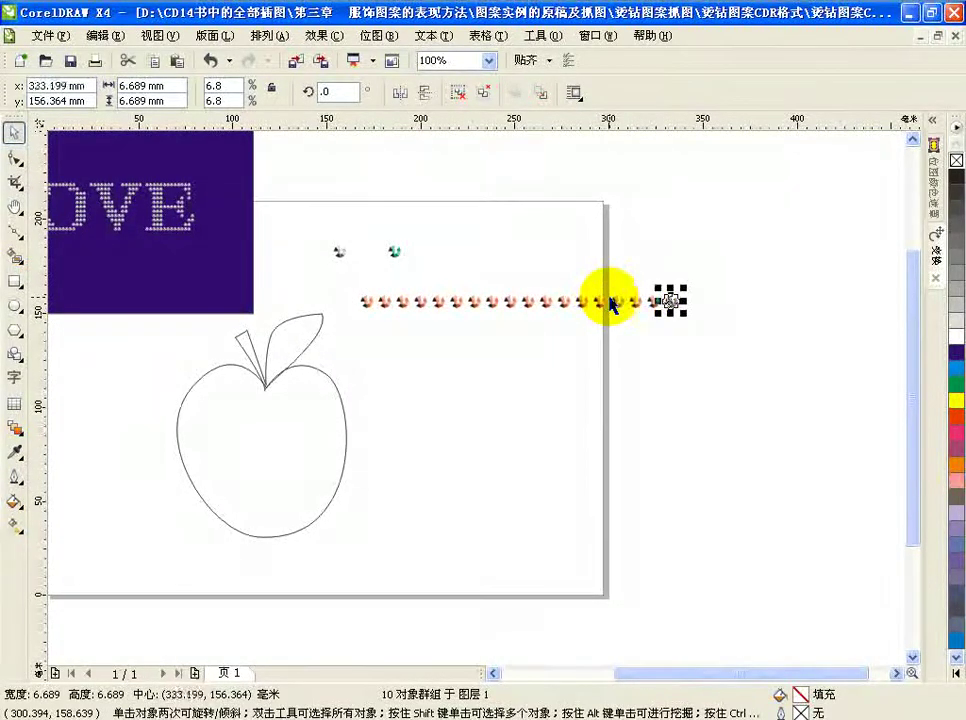
{"action": "key", "text": "ctrl+d"}
{"action": "key", "text": "ctrl+d"}
{"action": "key", "text": "ctrl+d"}
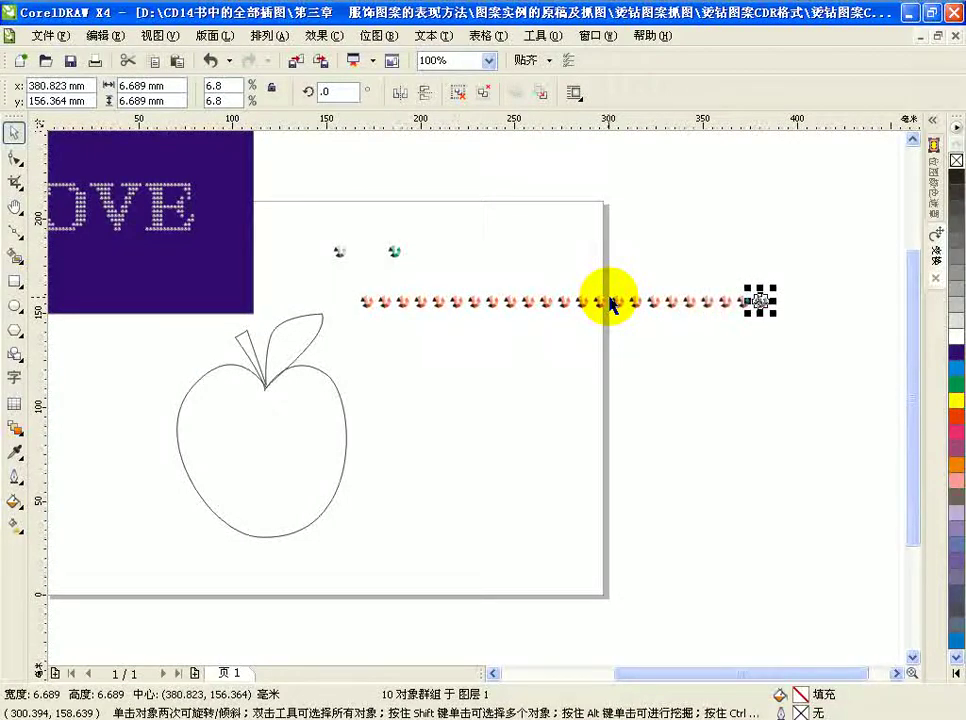
Copy the whole red rhinestone row 10.026 mm straight down and repeat the copy to build a grid of 19 rows.
{"action": "left_click_drag", "start_coordinate": [333, 282], "coordinate": [787, 327]}
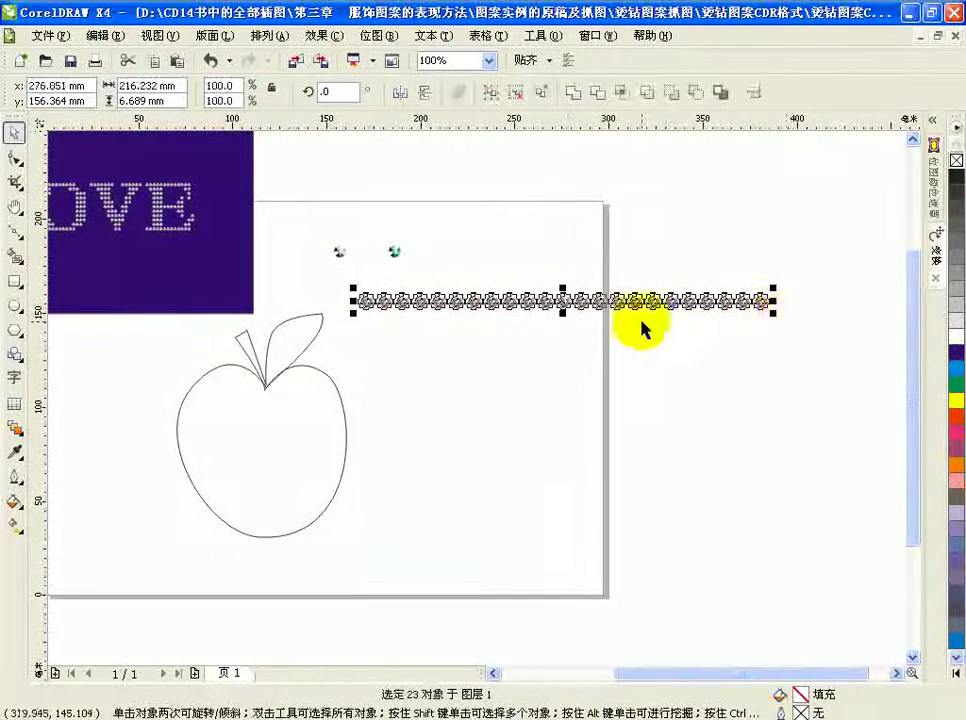
{"action": "left_click_drag", "start_coordinate": [561, 300], "coordinate": [561, 321]}
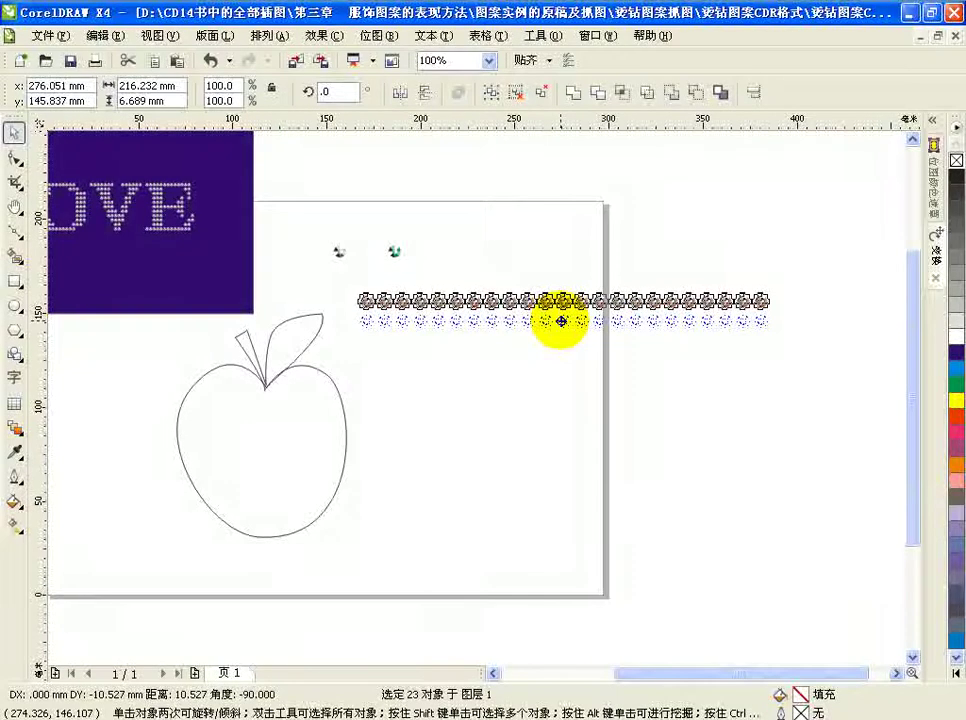
{"action": "left_click_drag", "start_coordinate": [561, 321], "coordinate": [561, 320]}
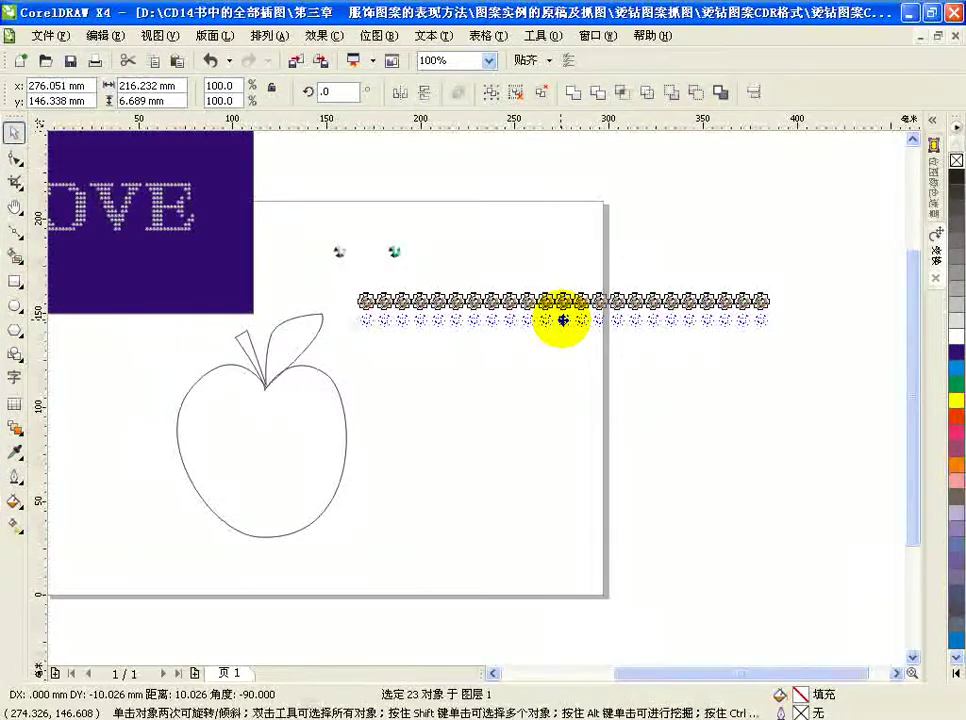
{"action": "left_click_drag", "start_coordinate": [563, 320], "coordinate": [559, 323]}
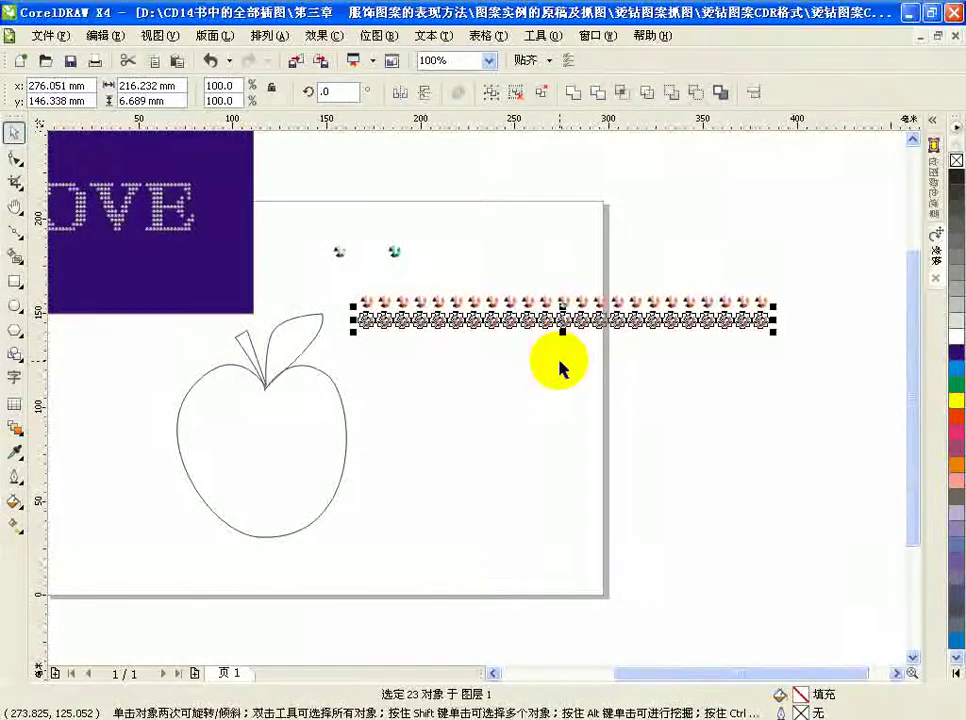
{"action": "key", "text": "ctrl+r"}
{"action": "key", "text": "ctrl+r"}
{"action": "key", "text": "ctrl+r"}
{"action": "key", "text": "ctrl+r"}
{"action": "key", "text": "ctrl+r"}
{"action": "key", "text": "ctrl+r"}
{"action": "key", "text": "ctrl+r"}
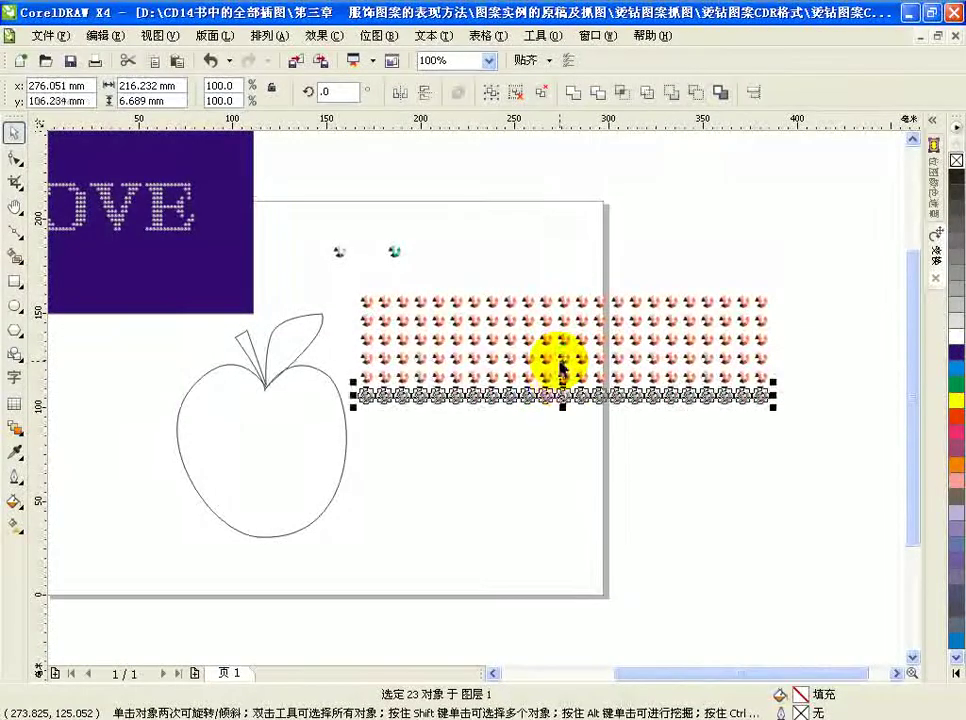
{"action": "key", "text": "ctrl+r"}
{"action": "key", "text": "ctrl+r"}
{"action": "key", "text": "ctrl+r"}
{"action": "key", "text": "ctrl+r"}
{"action": "key", "text": "ctrl+r"}
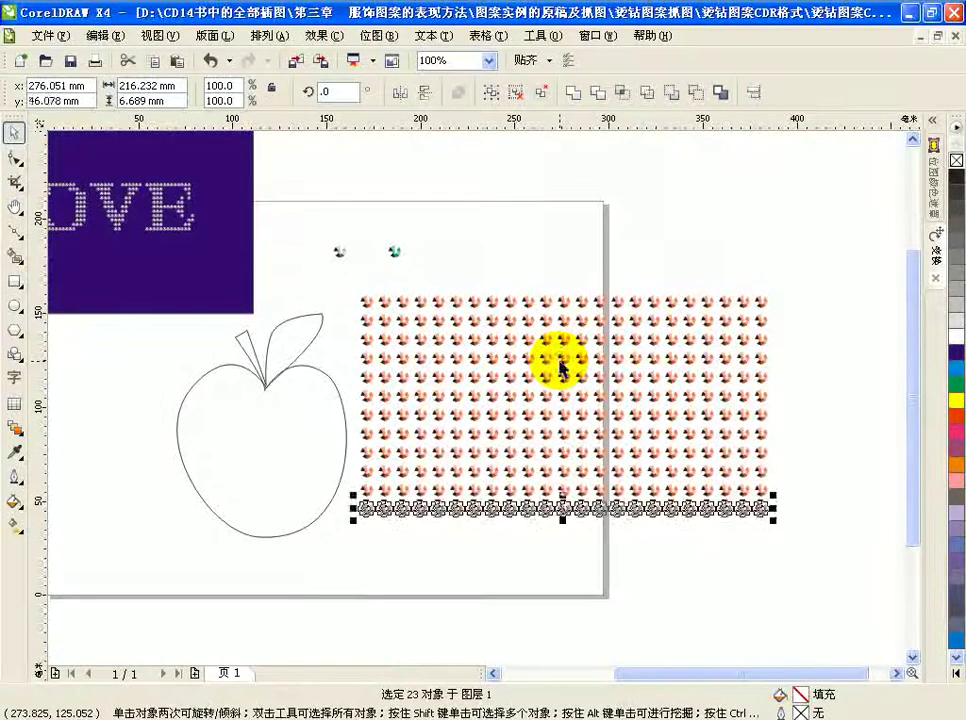
{"action": "key", "text": "Down"}
{"action": "key", "text": "Down"}
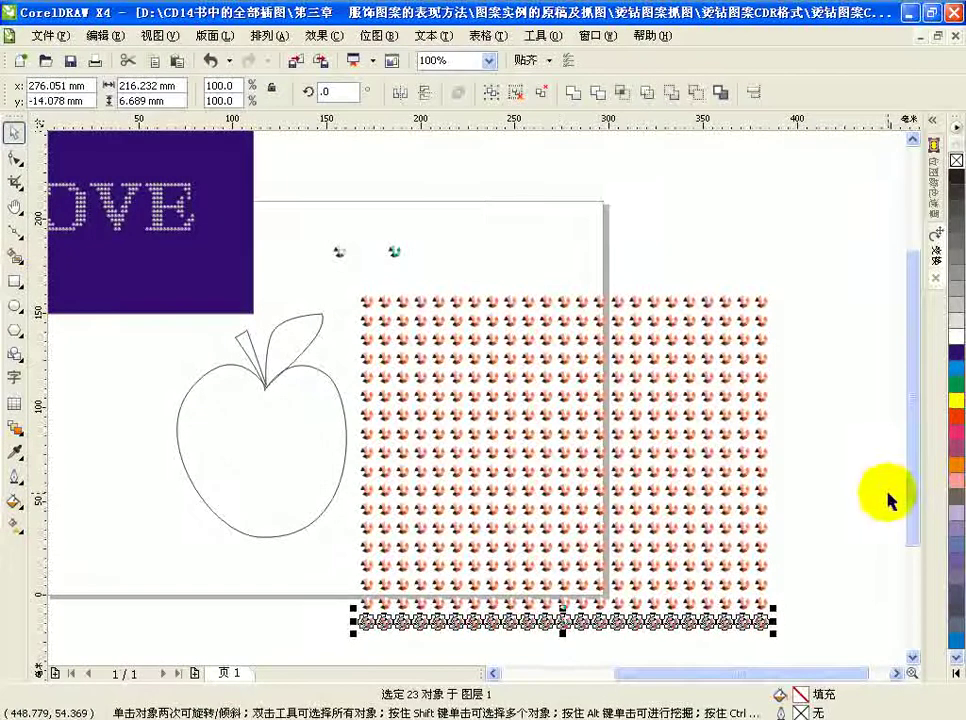
{"action": "key", "text": "Down"}
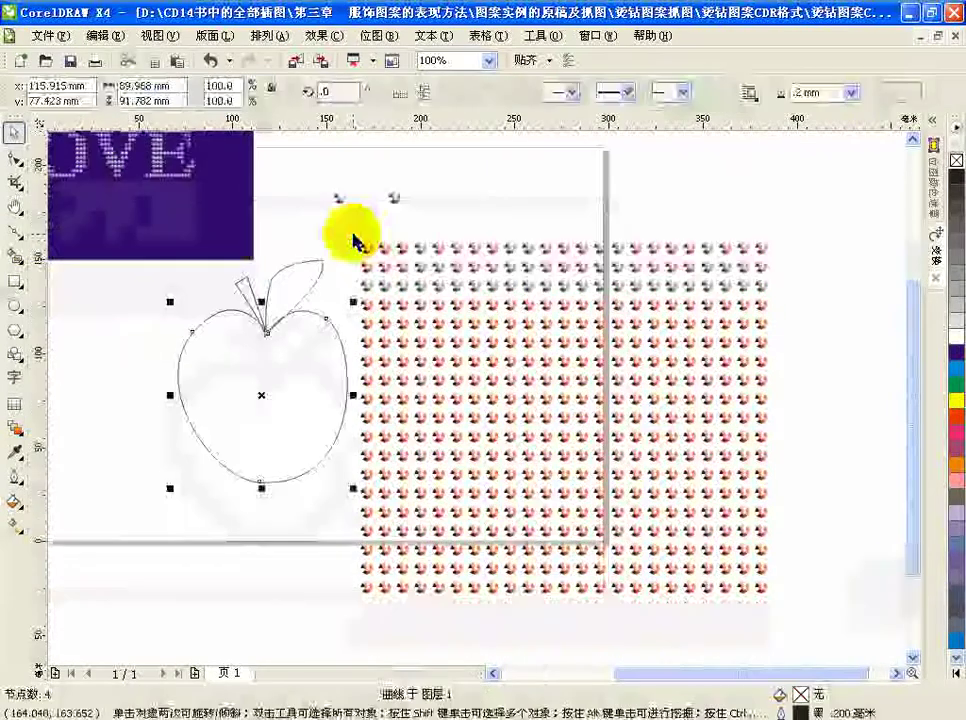
Select the whole red rhinestone grid and scale it down proportionally to about 140 mm wide by 121 mm high.
{"action": "left_click", "coordinate": [356, 236]}
{"action": "left_click_drag", "start_coordinate": [357, 229], "coordinate": [765, 607]}
{"action": "left_click_drag", "start_coordinate": [776, 234], "coordinate": [680, 390]}
{"action": "left_click", "coordinate": [328, 382]}
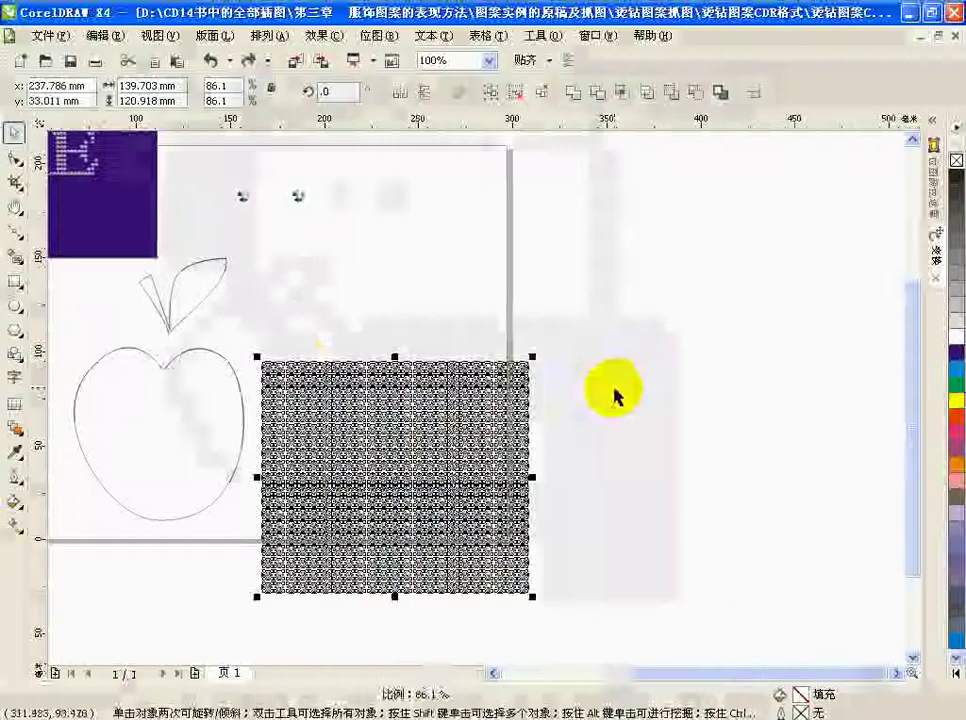
{"action": "left_click_drag", "start_coordinate": [613, 395], "coordinate": [614, 388]}
Move the apple outline onto the red rhinestone grid so that stones surround it on all sides.
{"action": "left_click", "coordinate": [216, 446]}
{"action": "left_click", "coordinate": [160, 413]}
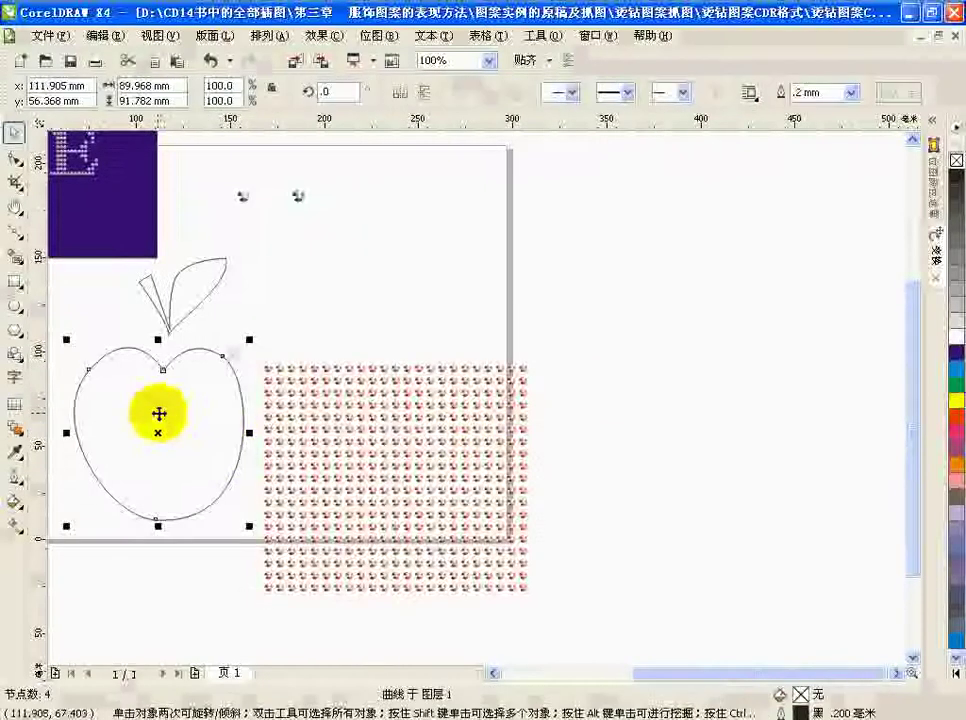
{"action": "left_click_drag", "start_coordinate": [158, 412], "coordinate": [370, 451]}
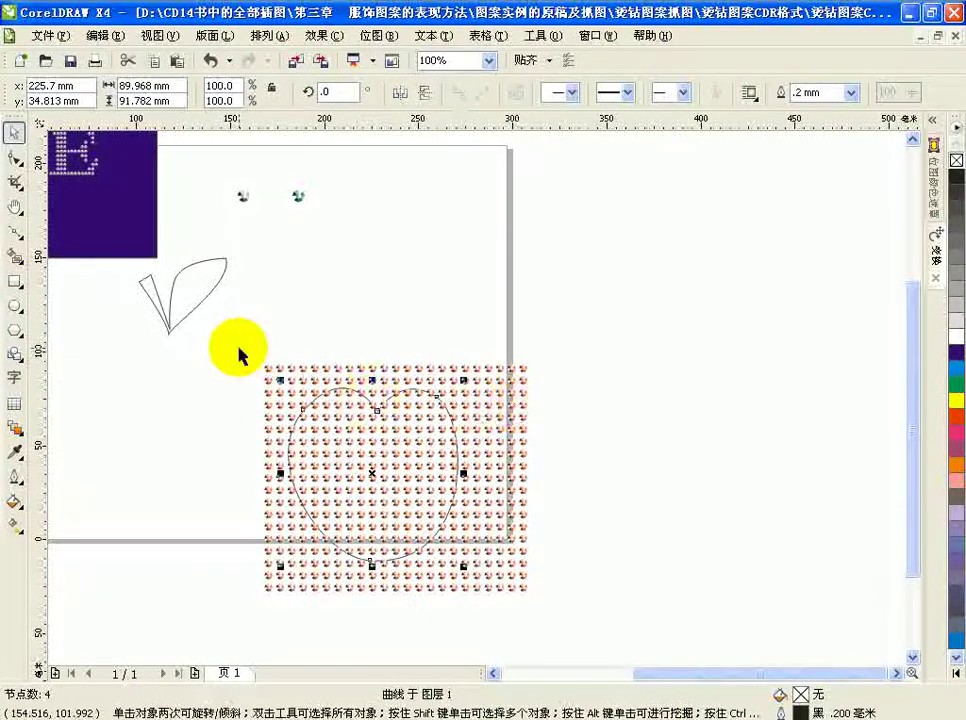
Delete the columns of rhinestones lying entirely to the right of the apple outline.
{"action": "key", "text": "z"}
{"action": "left_click_drag", "start_coordinate": [240, 345], "coordinate": [554, 611]}
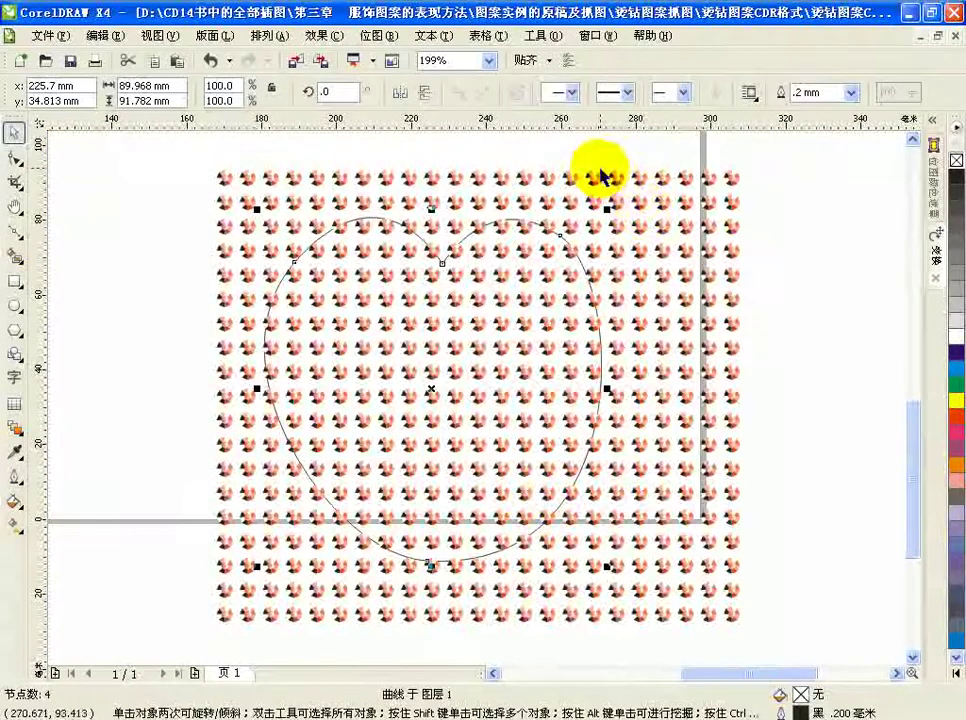
{"action": "left_click_drag", "start_coordinate": [606, 170], "coordinate": [780, 664]}
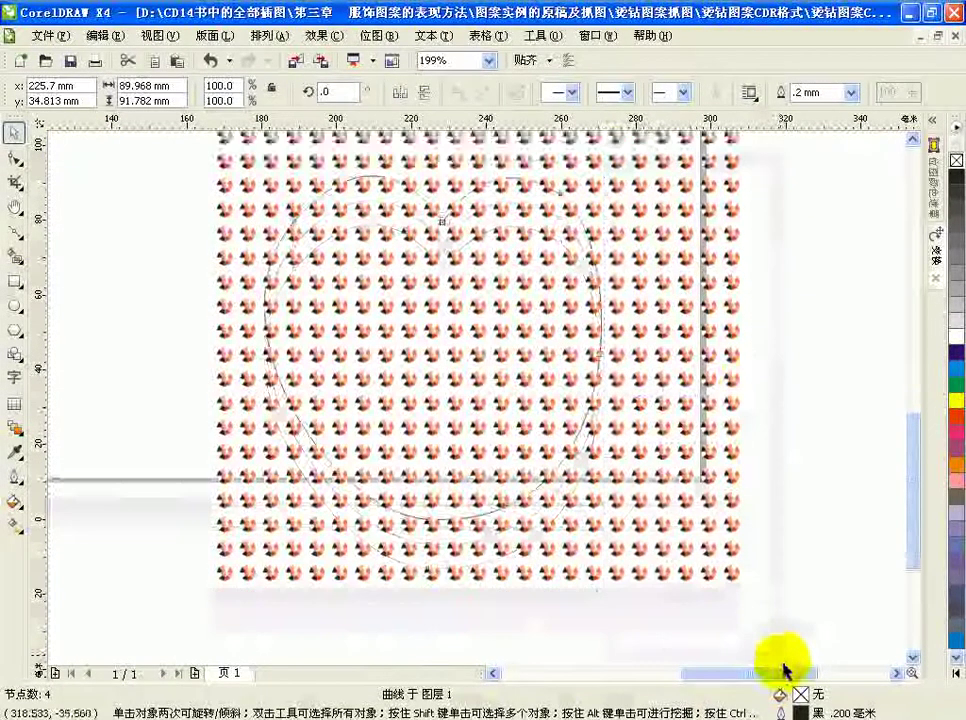
{"action": "key", "text": "Delete"}
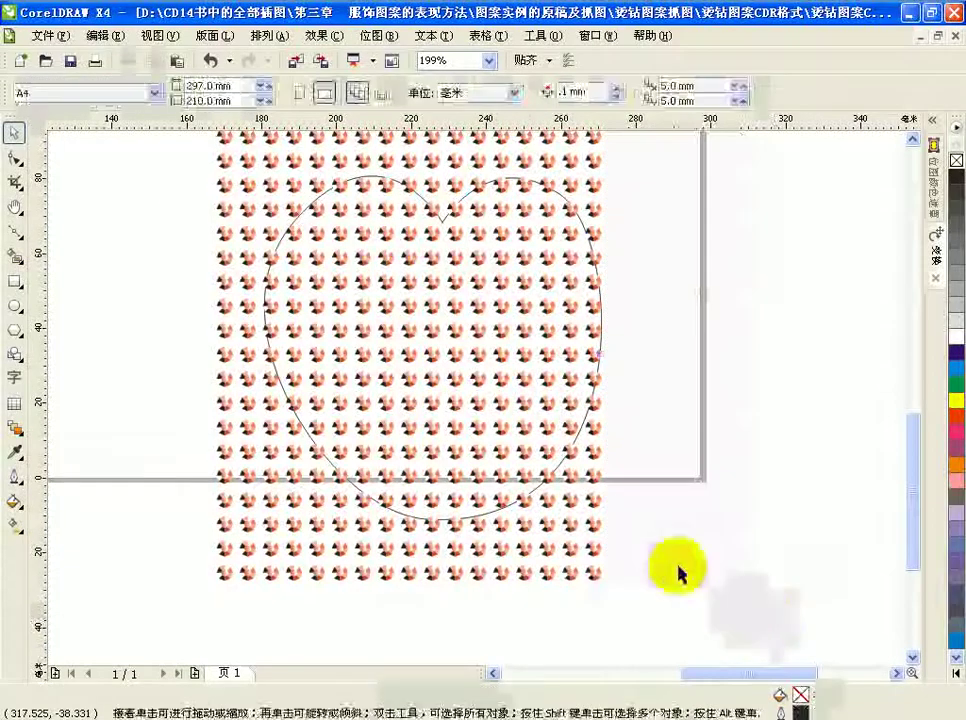
Delete the blocks of rhinestones outside the apple's lower left, including the lowest five stones of the third column.
{"action": "left_click_drag", "start_coordinate": [170, 512], "coordinate": [362, 620]}
{"action": "key", "text": "Delete"}
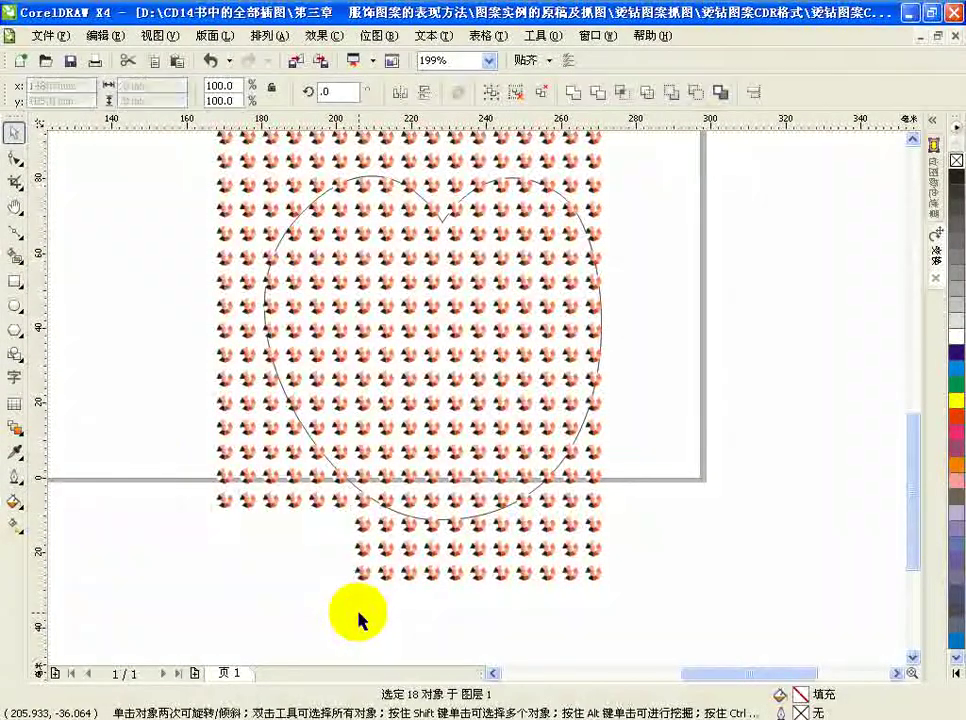
{"action": "left_click_drag", "start_coordinate": [194, 334], "coordinate": [262, 533]}
{"action": "key", "text": "Delete"}
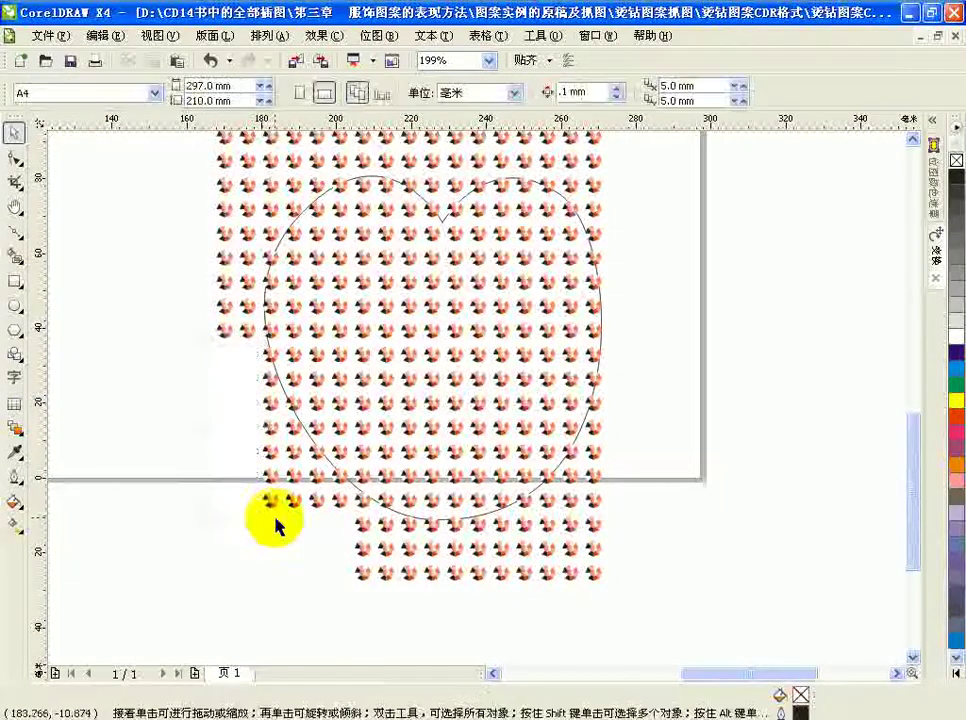
{"action": "left_click_drag", "start_coordinate": [263, 422], "coordinate": [276, 541]}
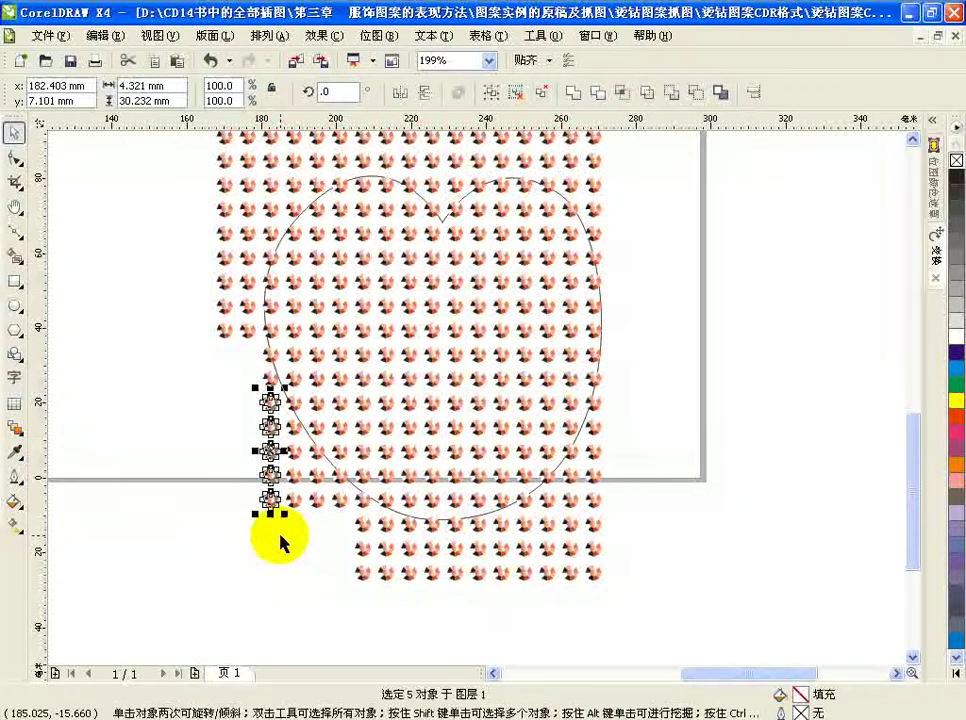
{"action": "key", "text": "Delete"}
Delete the two bottom rows of rhinestones below the apple's base.
{"action": "scroll", "coordinate": [450, 600], "scroll_direction": "down", "scroll_amount": 1}
{"action": "left_click_drag", "start_coordinate": [334, 457], "coordinate": [612, 565]}
{"action": "key", "text": "Delete"}
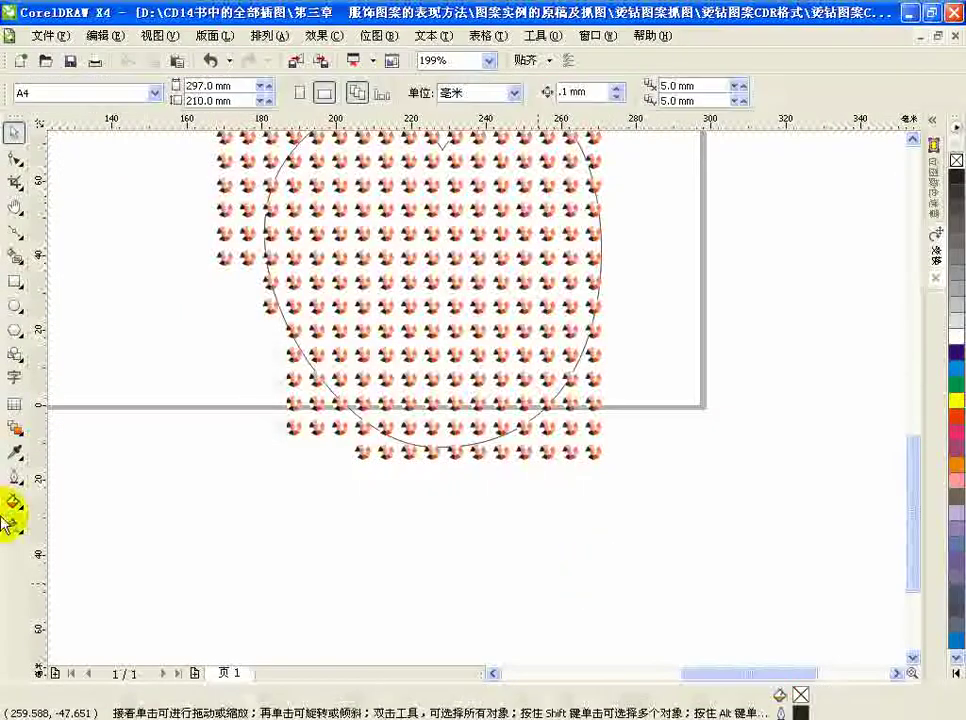
Delete the two top rows of red rhinestones lying above the apple outline.
{"action": "left_click", "coordinate": [911, 140]}
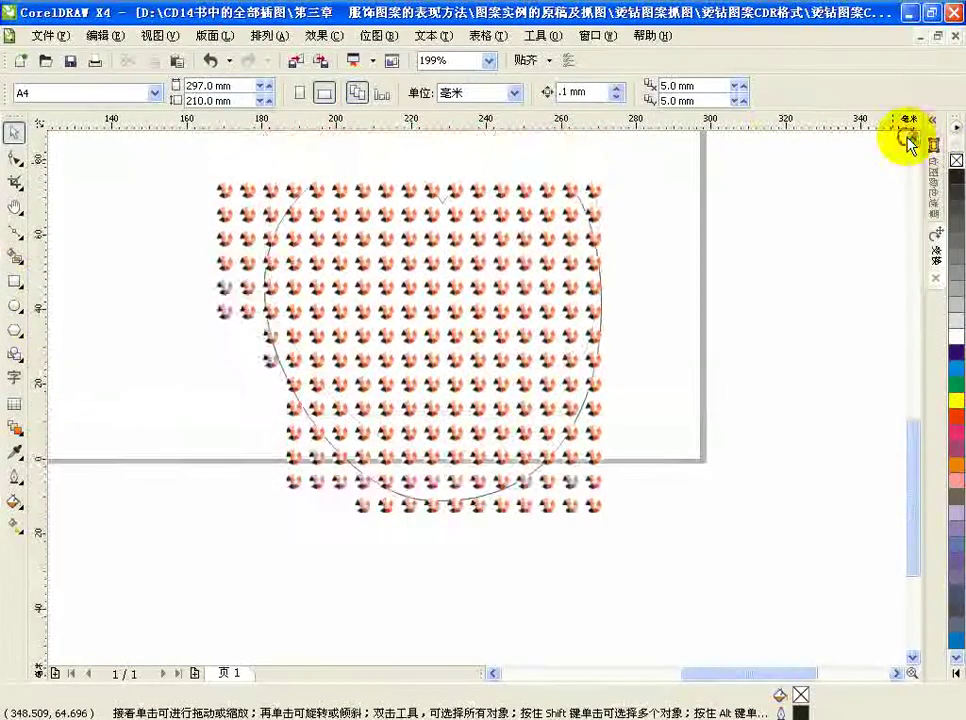
{"action": "left_click", "coordinate": [911, 140]}
{"action": "left_click_drag", "start_coordinate": [165, 157], "coordinate": [608, 208]}
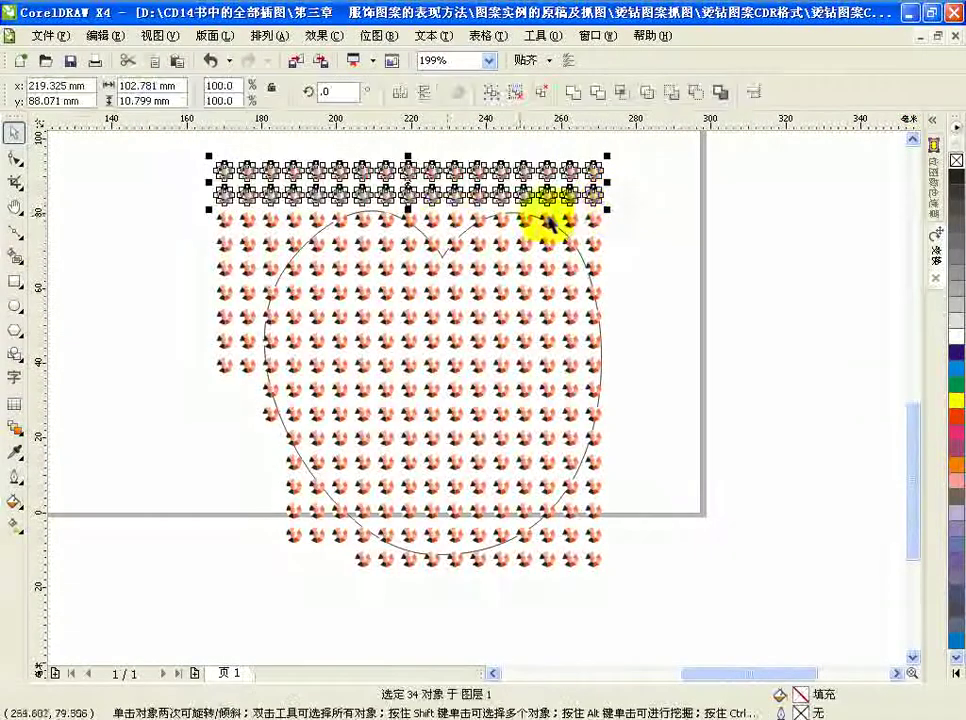
{"action": "key", "text": "Delete"}
Delete the red rhinestones outside the apple's upper left, including the two leftmost columns and the stones at the upper-left corner.
{"action": "left_click_drag", "start_coordinate": [187, 155], "coordinate": [262, 392]}
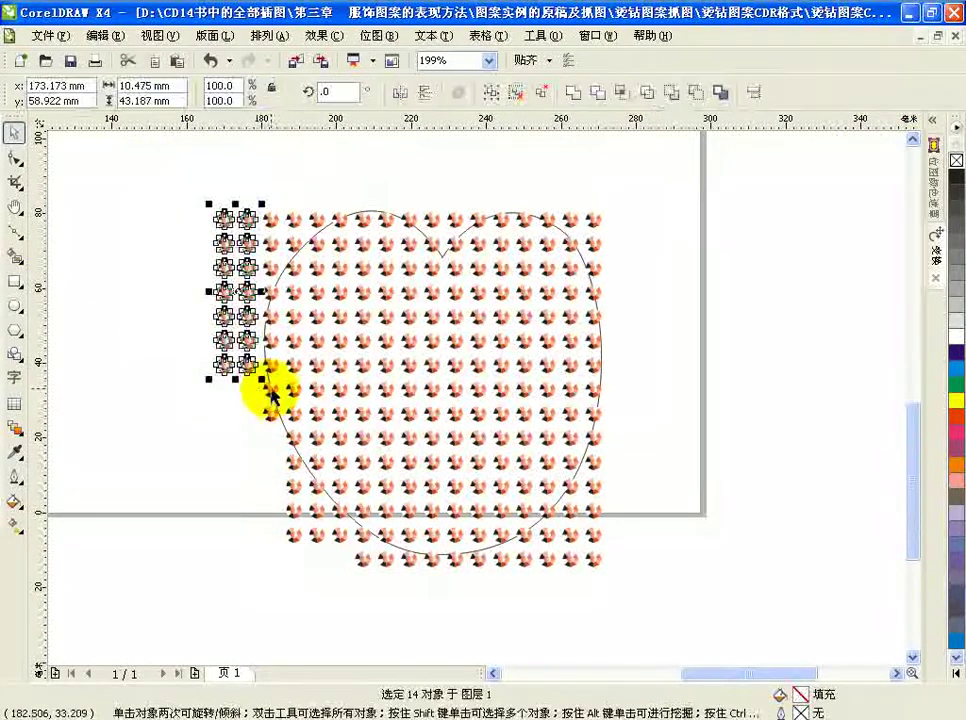
{"action": "key", "text": "Delete"}
{"action": "left_click_drag", "start_coordinate": [237, 170], "coordinate": [290, 257]}
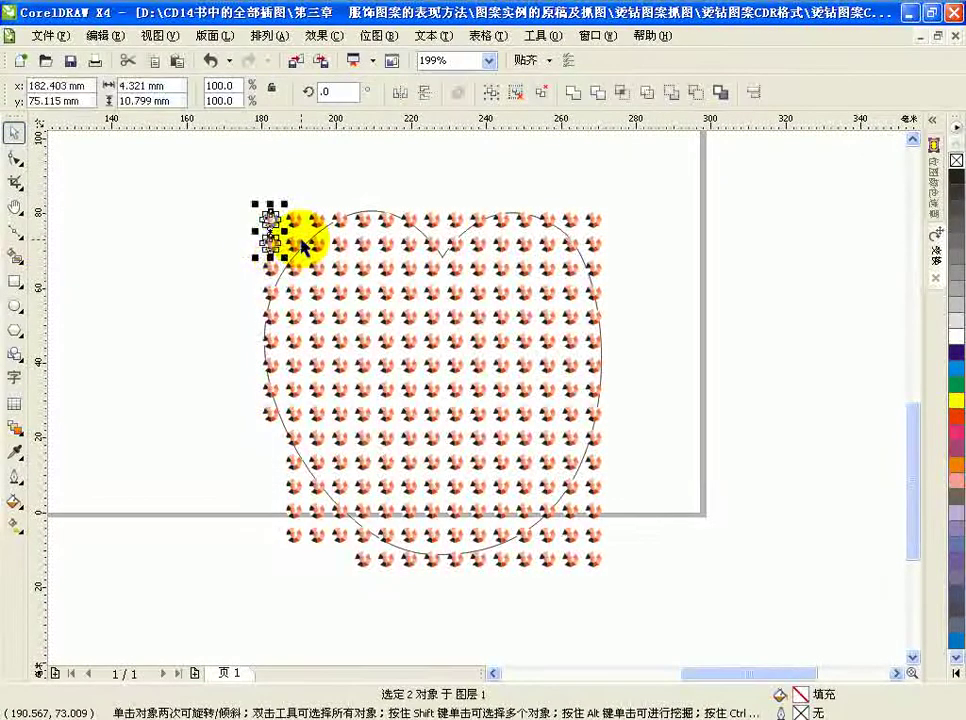
{"action": "key", "text": "Delete"}
{"action": "left_click", "coordinate": [293, 218]}
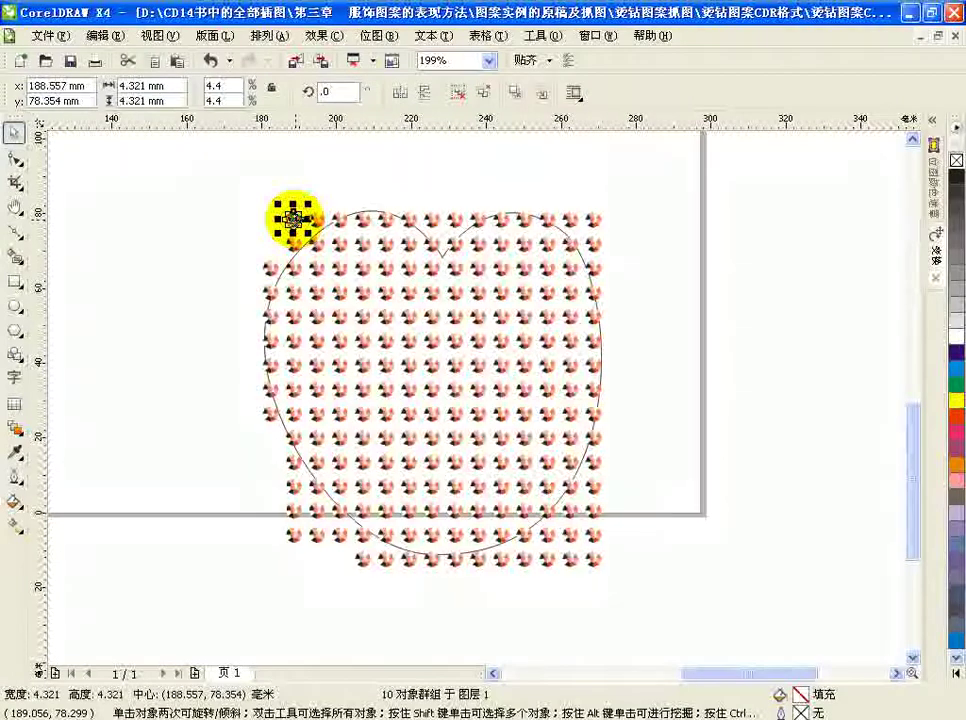
{"action": "key", "text": "Delete"}
Delete the two top-row rhinestones above the apple's notch and the stones outside its upper-right shoulder.
{"action": "left_click", "coordinate": [432, 228]}
{"action": "key", "text": "Delete"}
{"action": "left_click", "coordinate": [453, 220]}
{"action": "key", "text": "Delete"}
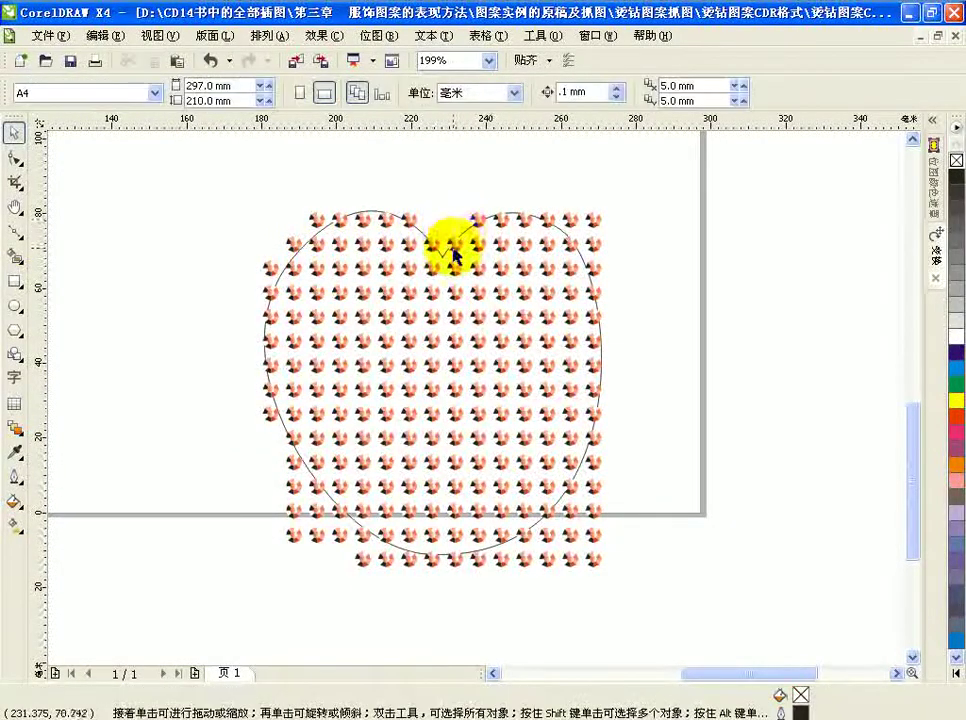
{"action": "left_click", "coordinate": [570, 222]}
{"action": "key", "text": "Delete"}
{"action": "left_click", "coordinate": [593, 242]}
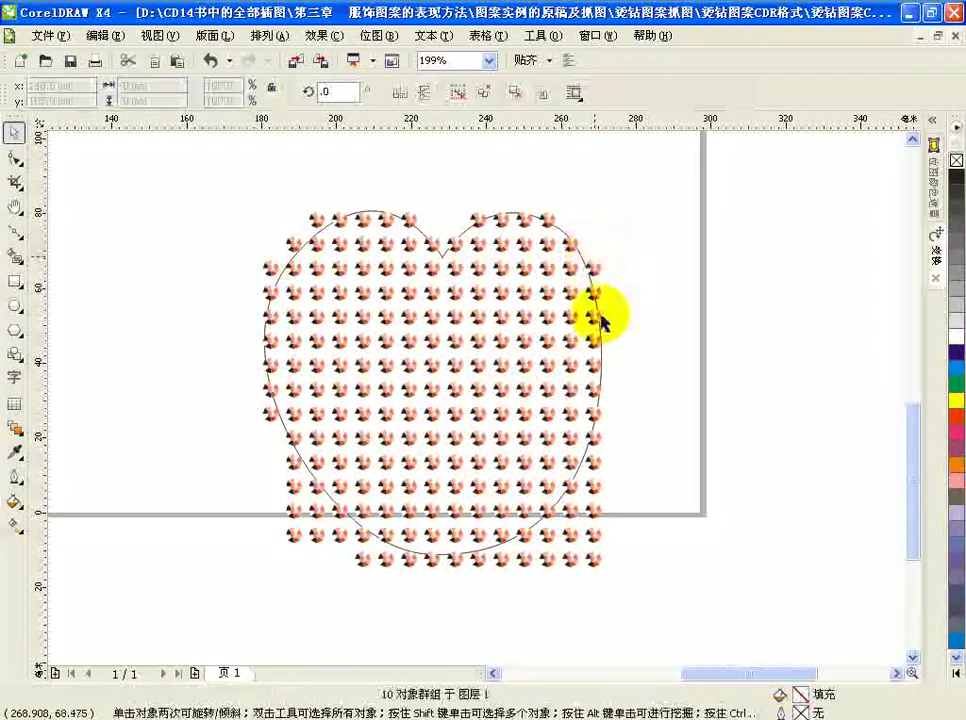
{"action": "key", "text": "Delete"}
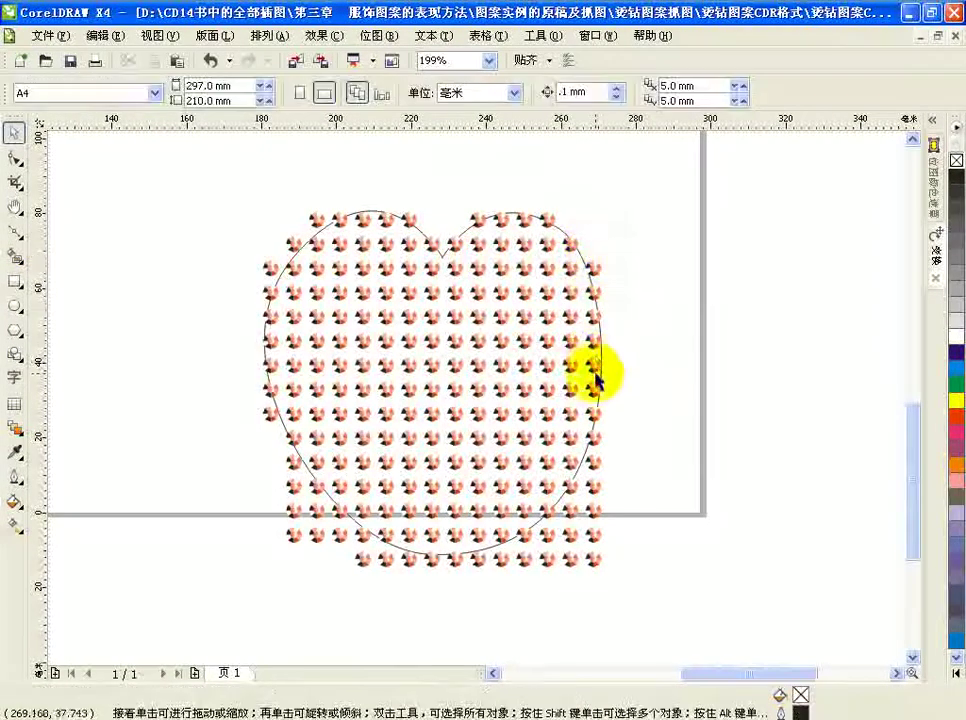
Delete the lowest five rhinestones of the rightmost column, outside the apple's lower right.
{"action": "left_click", "coordinate": [593, 438]}
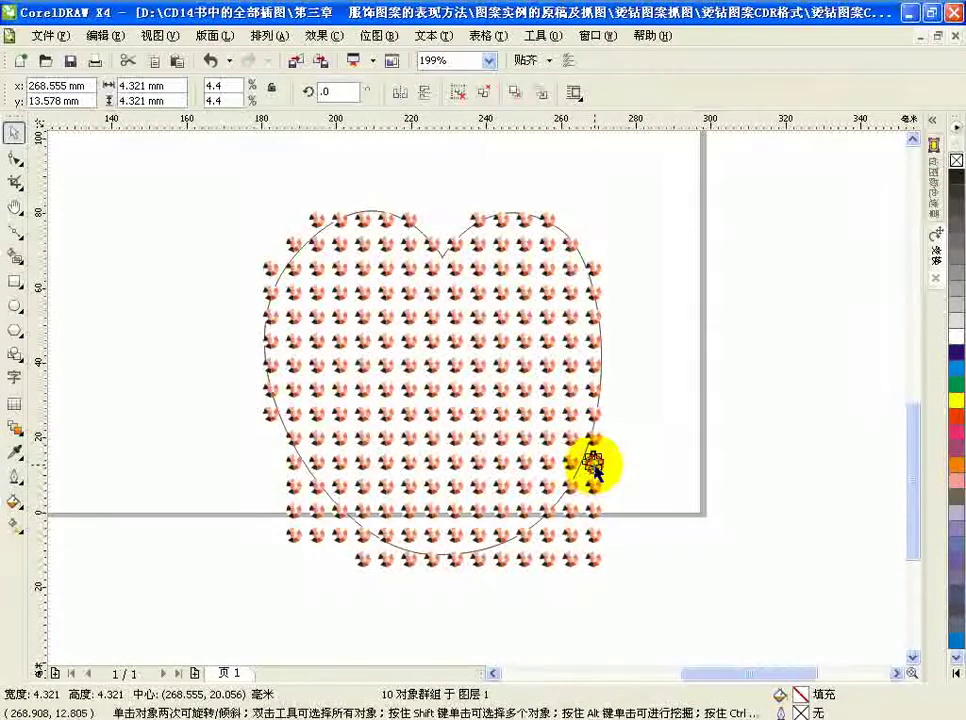
{"action": "key", "text": "Delete"}
{"action": "left_click", "coordinate": [593, 488]}
{"action": "key", "text": "Delete"}
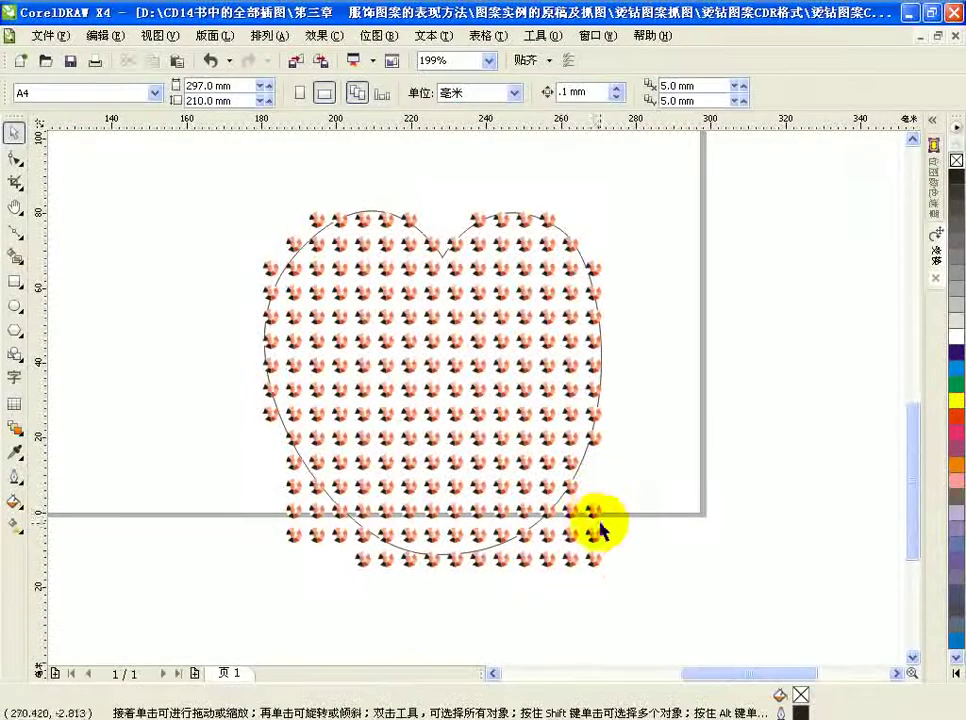
{"action": "left_click", "coordinate": [593, 518]}
{"action": "key", "text": "Delete"}
{"action": "left_click", "coordinate": [593, 533]}
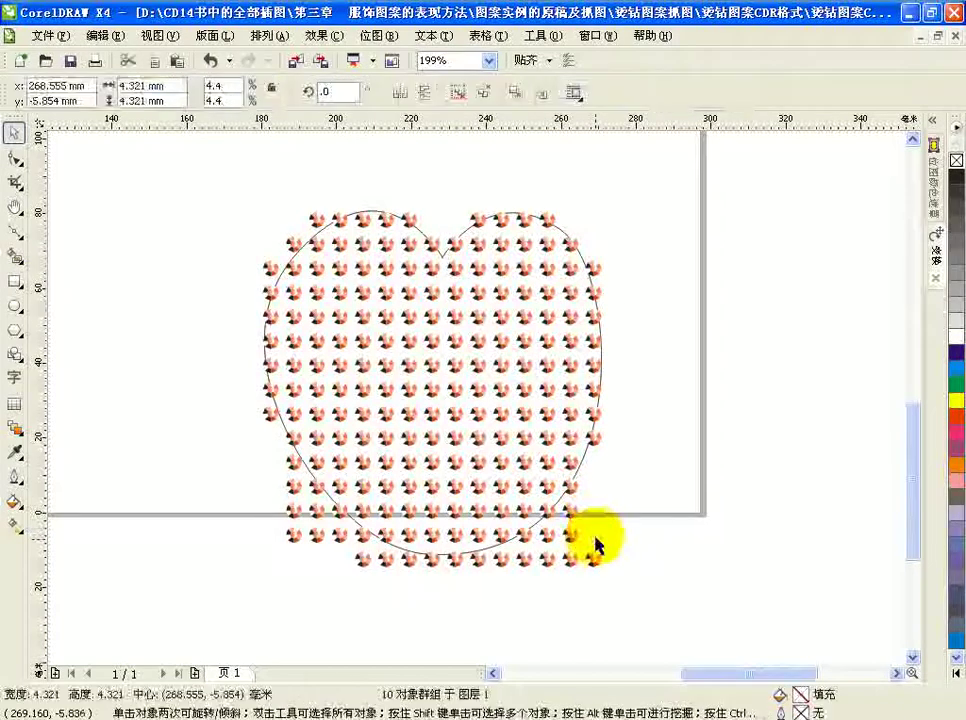
{"action": "key", "text": "Delete"}
{"action": "left_click", "coordinate": [593, 560]}
{"action": "key", "text": "Delete"}
Delete the lowest three rhinestones of the second column from the right, outside the apple outline.
{"action": "left_click", "coordinate": [572, 558]}
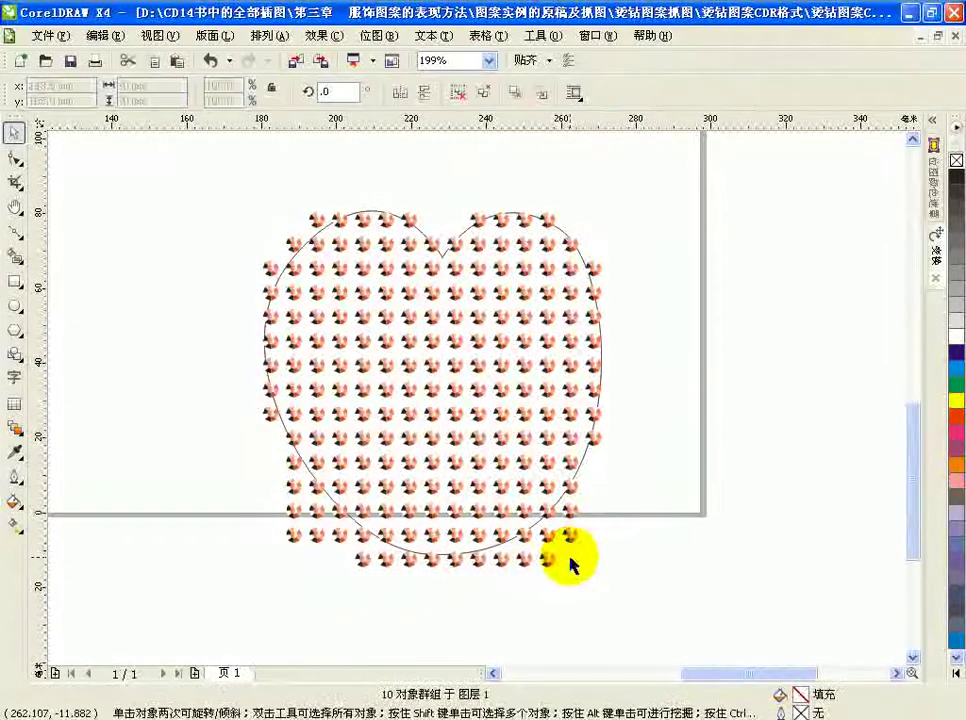
{"action": "key", "text": "Delete"}
{"action": "left_click", "coordinate": [571, 536]}
{"action": "key", "text": "Delete"}
{"action": "left_click", "coordinate": [567, 514]}
{"action": "key", "text": "Delete"}
Delete the remaining four rhinestones outside the apple's lower-right curve, including two at the right end of the bottom row.
{"action": "left_click", "coordinate": [553, 547]}
{"action": "key", "text": "Delete"}
{"action": "left_click", "coordinate": [551, 557]}
{"action": "key", "text": "Delete"}
{"action": "left_click", "coordinate": [548, 536]}
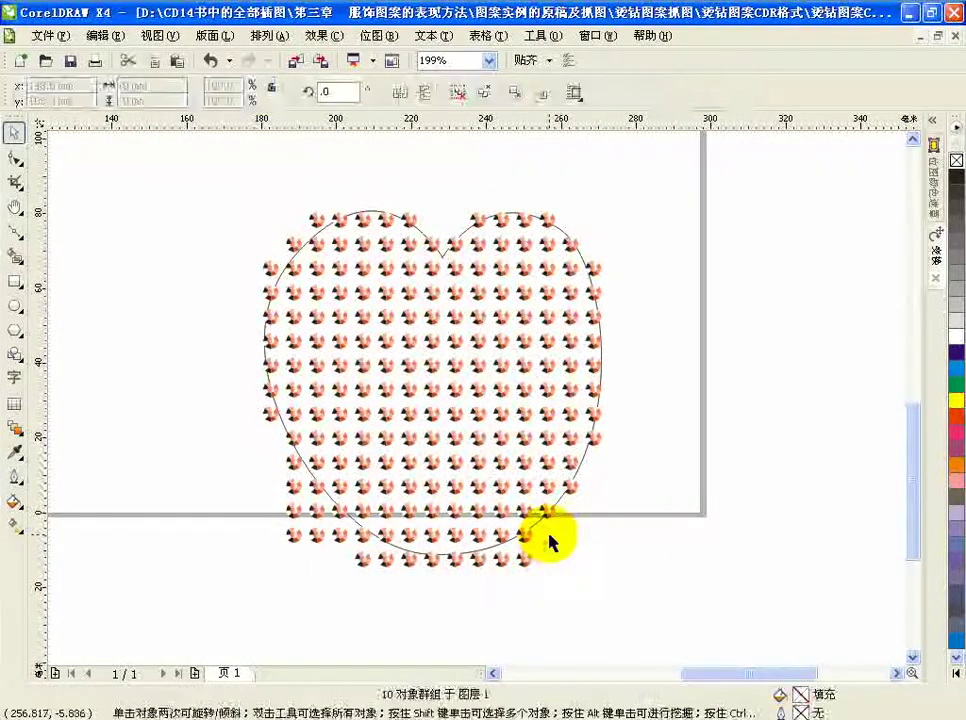
{"action": "key", "text": "Delete"}
{"action": "left_click", "coordinate": [521, 559]}
{"action": "left_click", "coordinate": [496, 565]}
{"action": "left_click", "coordinate": [496, 558]}
{"action": "key", "text": "Delete"}
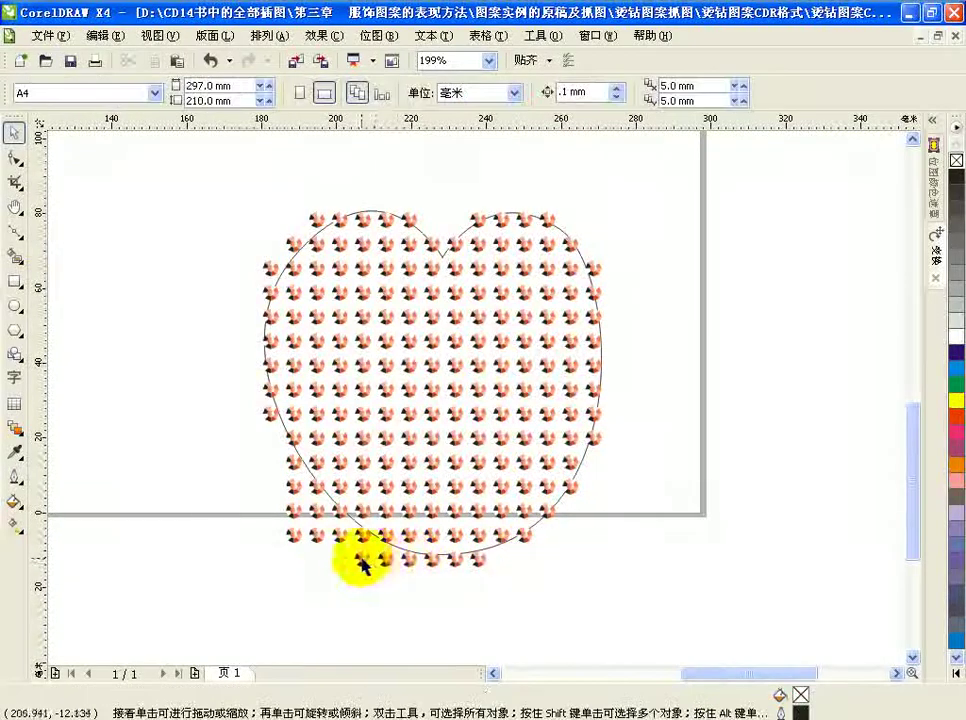
Delete the remaining rhinestones outside the apple's lower-left curve.
{"action": "left_click", "coordinate": [362, 565]}
{"action": "key", "text": "Delete"}
{"action": "left_click", "coordinate": [340, 537]}
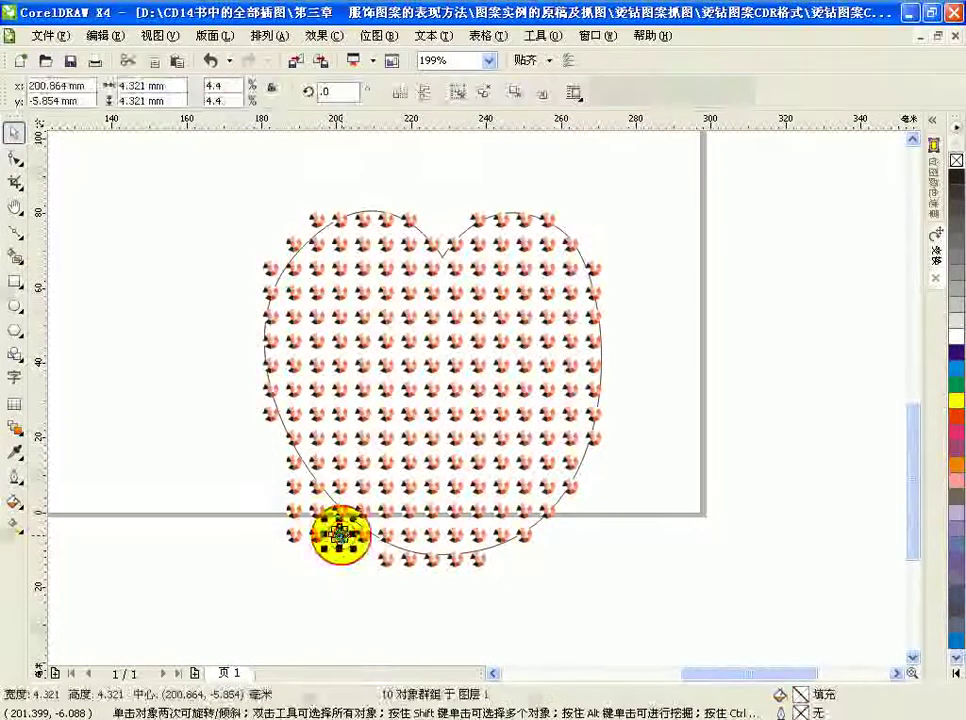
{"action": "key", "text": "Delete"}
{"action": "left_click", "coordinate": [313, 511]}
{"action": "key", "text": "Delete"}
Duplicate the green rhinestone sideways and repeat the copy to build a horizontal row of 12 evenly spaced stones.
{"action": "scroll", "coordinate": [443, 345], "scroll_direction": "down", "scroll_amount": 2}
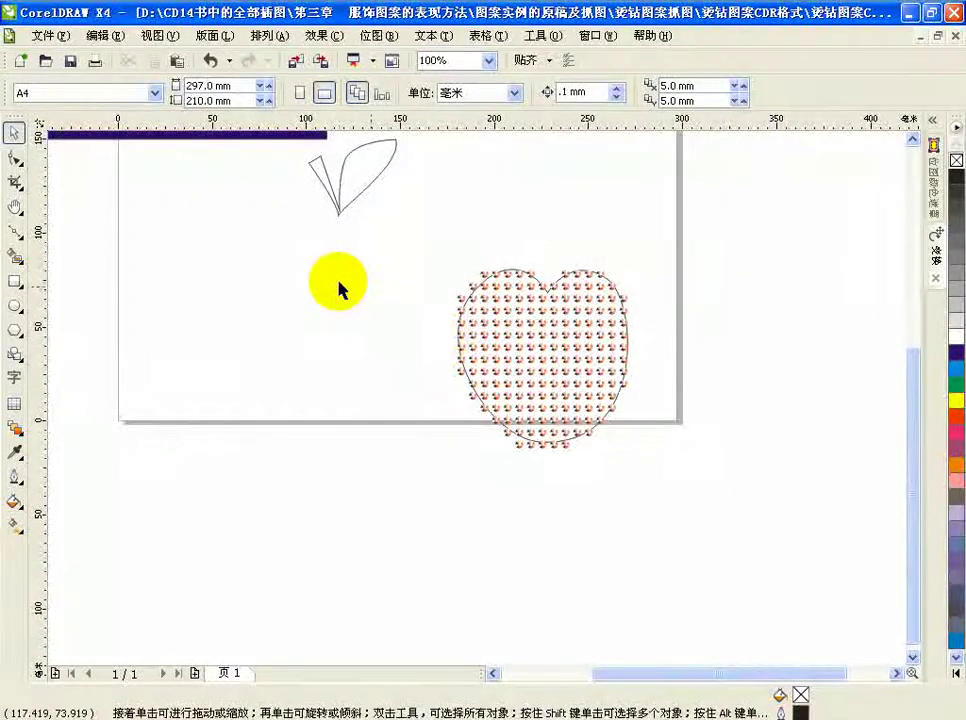
{"action": "left_click", "coordinate": [913, 142]}
{"action": "left_click", "coordinate": [913, 142]}
{"action": "left_click", "coordinate": [913, 142]}
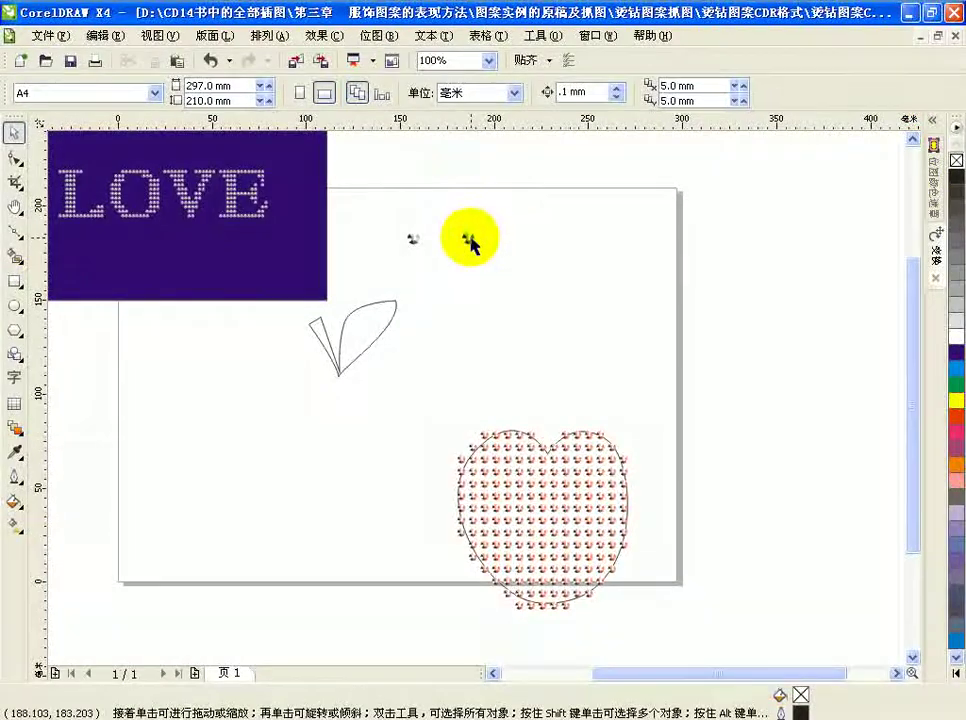
{"action": "key", "text": "Tab"}
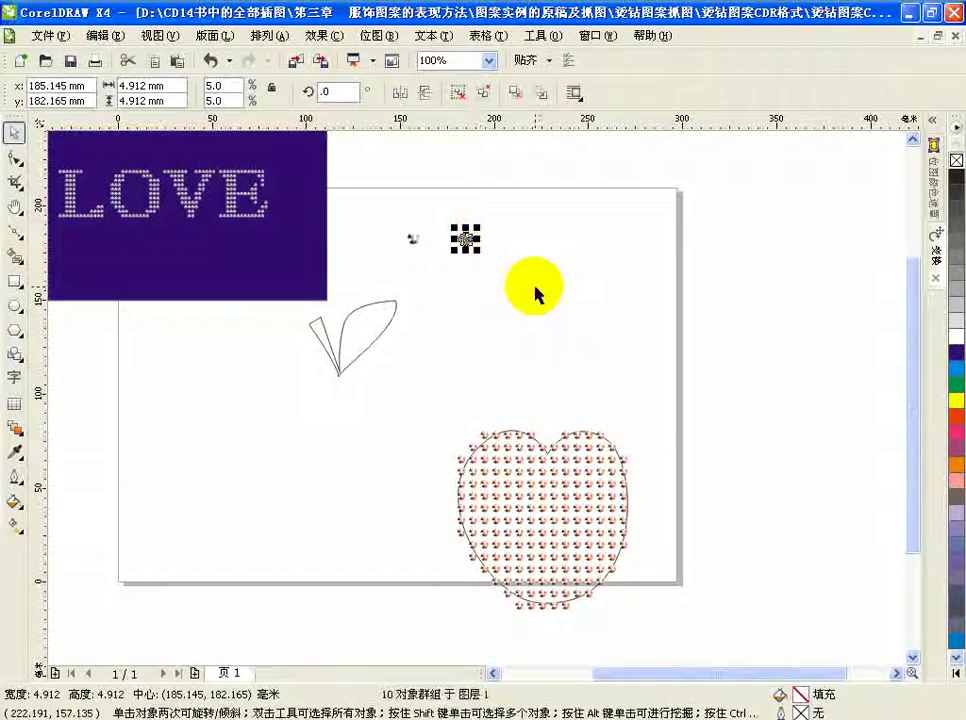
{"action": "key", "text": "z"}
{"action": "left_click_drag", "start_coordinate": [283, 190], "coordinate": [669, 419]}
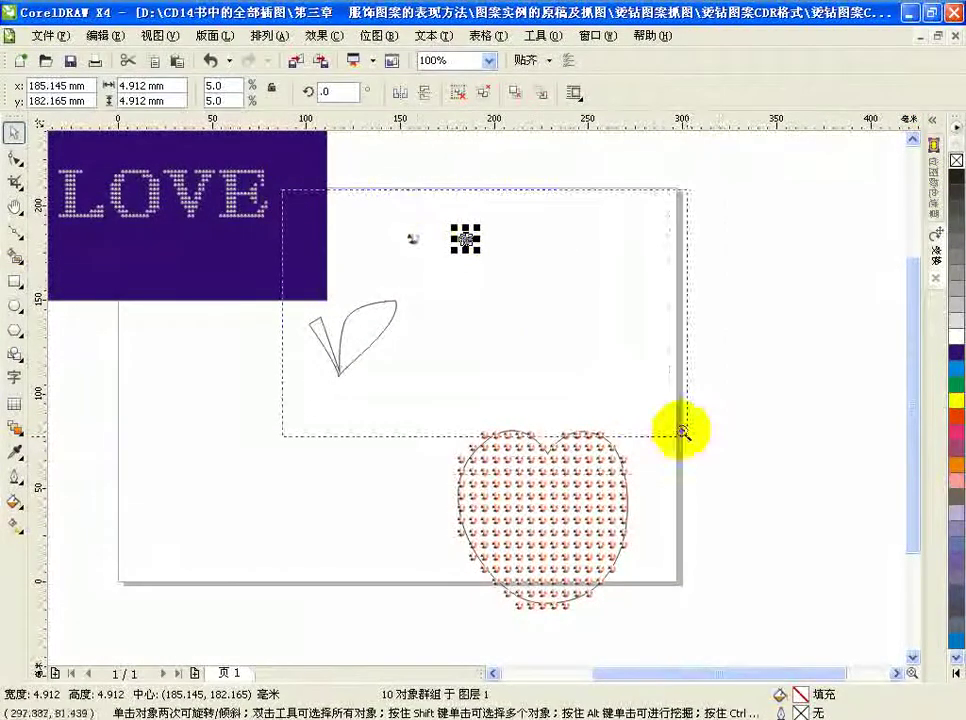
{"action": "left_click", "coordinate": [459, 280]}
{"action": "left_click_drag", "start_coordinate": [412, 230], "coordinate": [396, 262]}
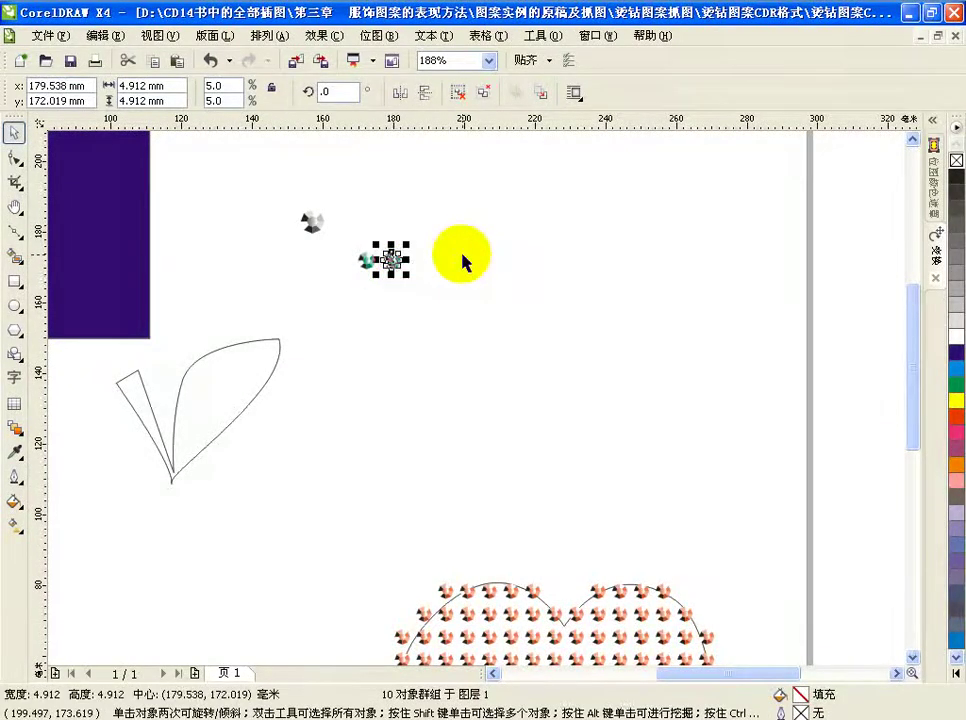
{"action": "key", "text": "ctrl+r"}
{"action": "key", "text": "ctrl+r"}
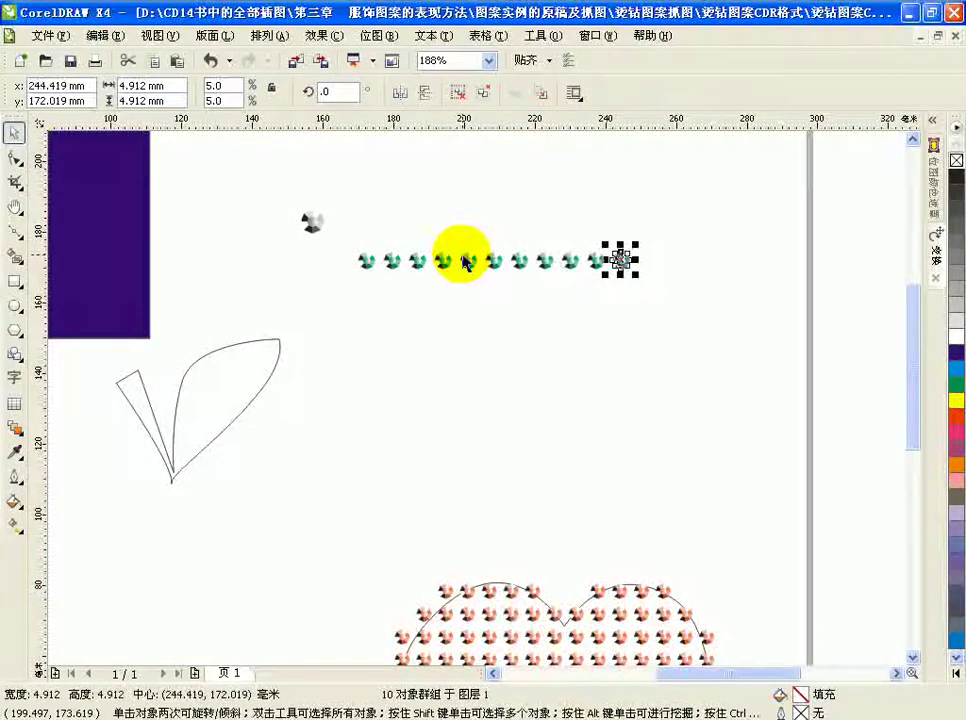
Copy the green rhinestone row about 6.4 mm straight down and repeat the copy to build a ten-row grid.
{"action": "left_click_drag", "start_coordinate": [352, 234], "coordinate": [678, 283]}
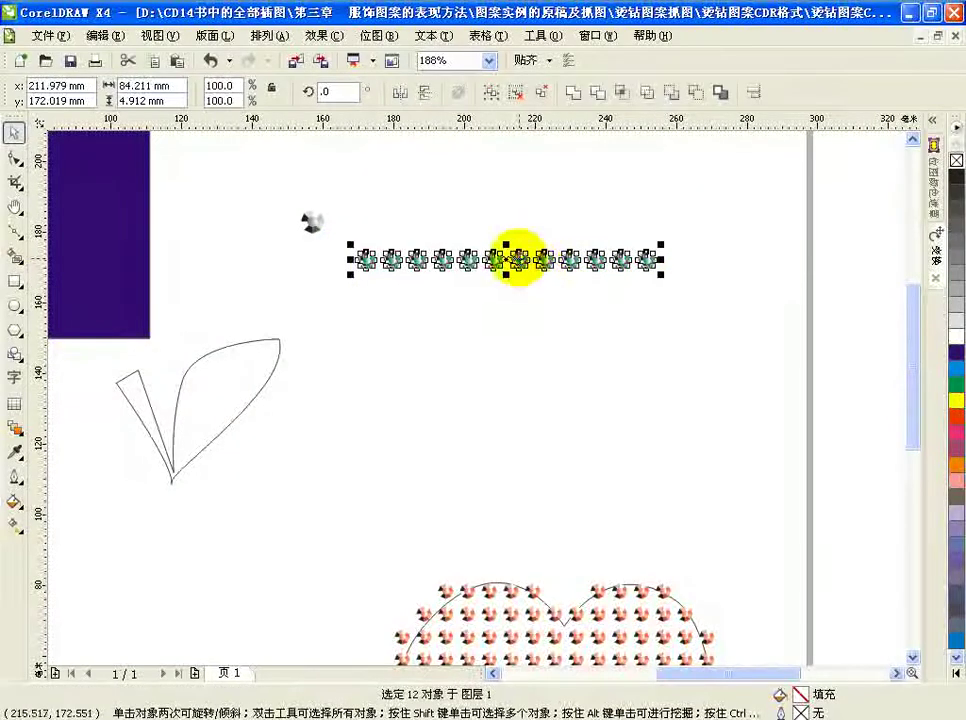
{"action": "left_click_drag", "start_coordinate": [517, 259], "coordinate": [519, 283]}
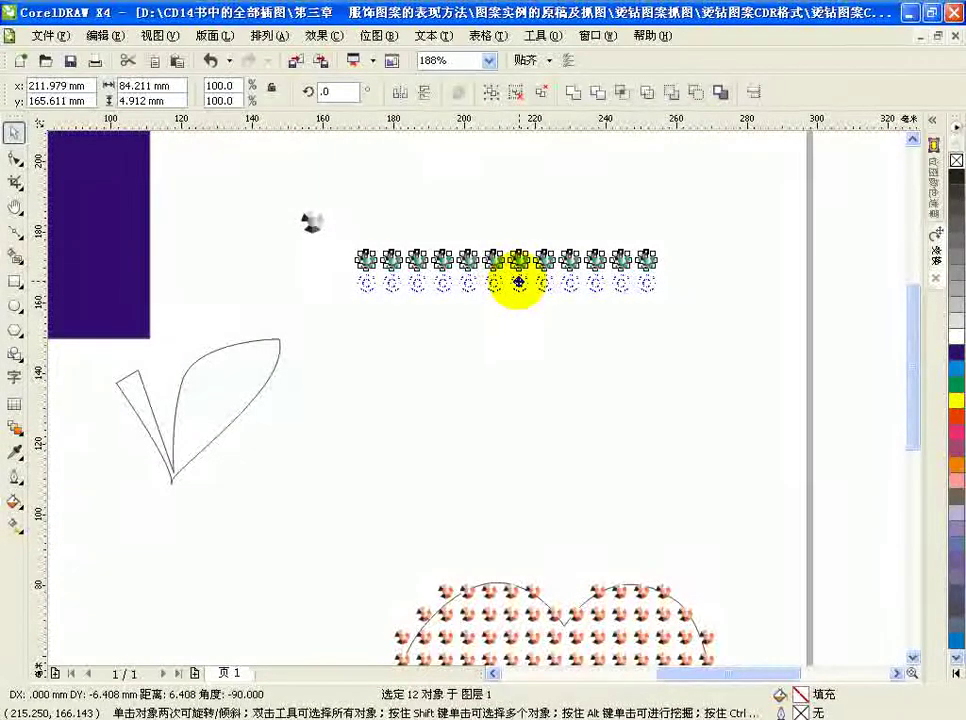
{"action": "left_click_drag", "start_coordinate": [518, 283], "coordinate": [518, 283]}
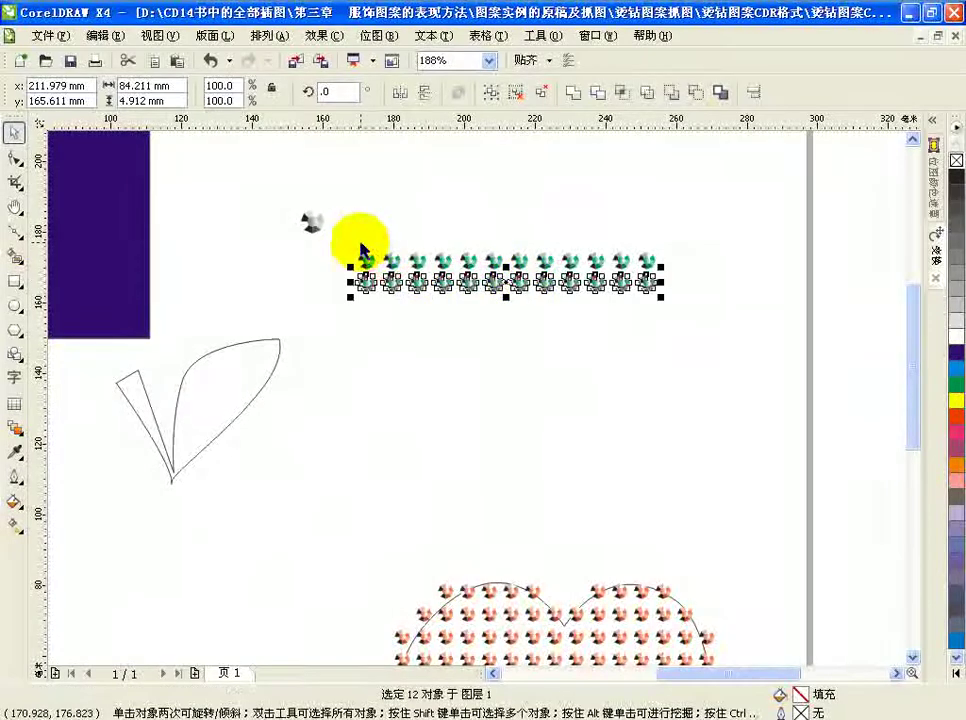
{"action": "key", "text": "ctrl+r"}
{"action": "key", "text": "ctrl+r"}
{"action": "key", "text": "ctrl+r"}
{"action": "key", "text": "ctrl+r"}
{"action": "key", "text": "ctrl+r"}
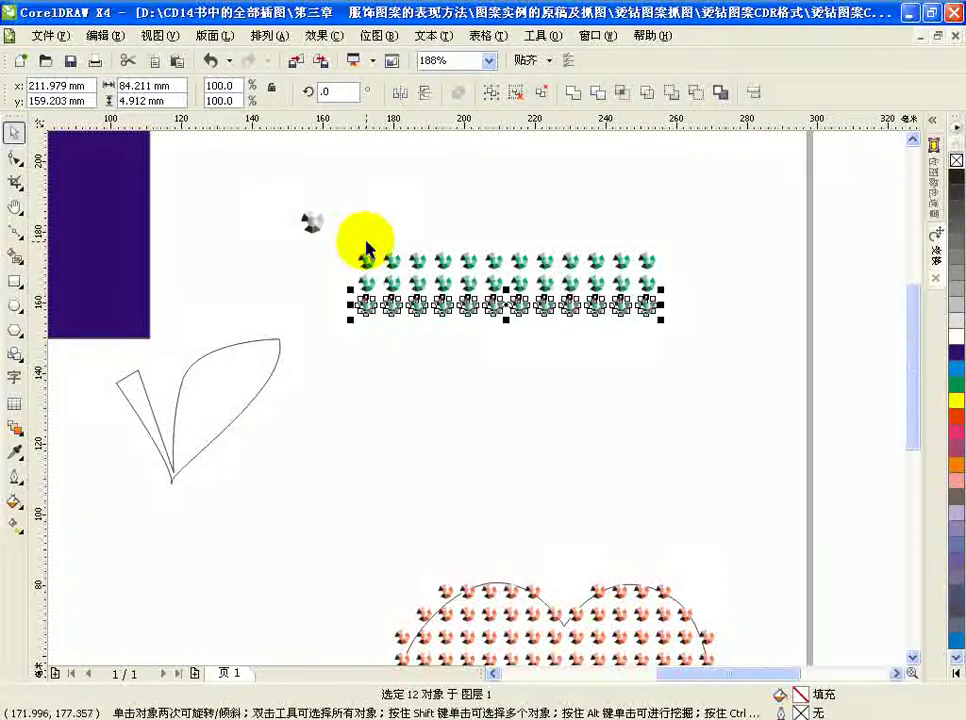
{"action": "key", "text": "ctrl+r"}
{"action": "key", "text": "ctrl+r"}
{"action": "key", "text": "ctrl+r"}
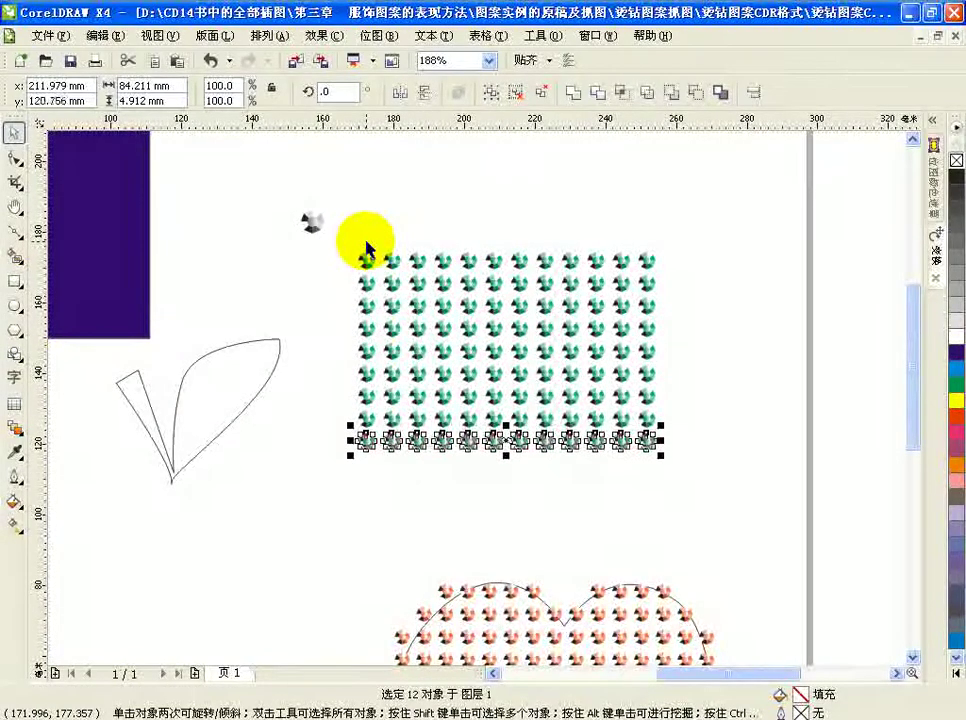
Scale the whole green rhinestone grid down proportionally to about 75% of its size.
{"action": "left_click_drag", "start_coordinate": [343, 250], "coordinate": [686, 500]}
{"action": "left_click_drag", "start_coordinate": [662, 244], "coordinate": [604, 296]}
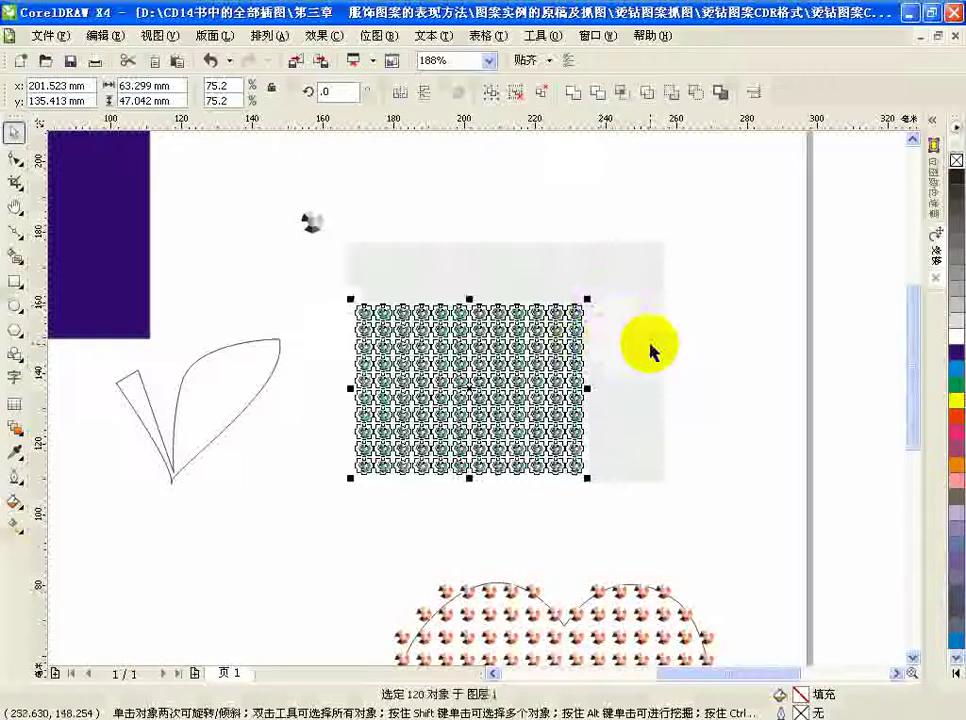
{"action": "left_click", "coordinate": [650, 350]}
Move the stem and leaf outline onto the green rhinestone grid so that stones surround it.
{"action": "left_click", "coordinate": [186, 410]}
{"action": "key", "text": "F10"}
{"action": "left_click_drag", "start_coordinate": [186, 420], "coordinate": [470, 404]}
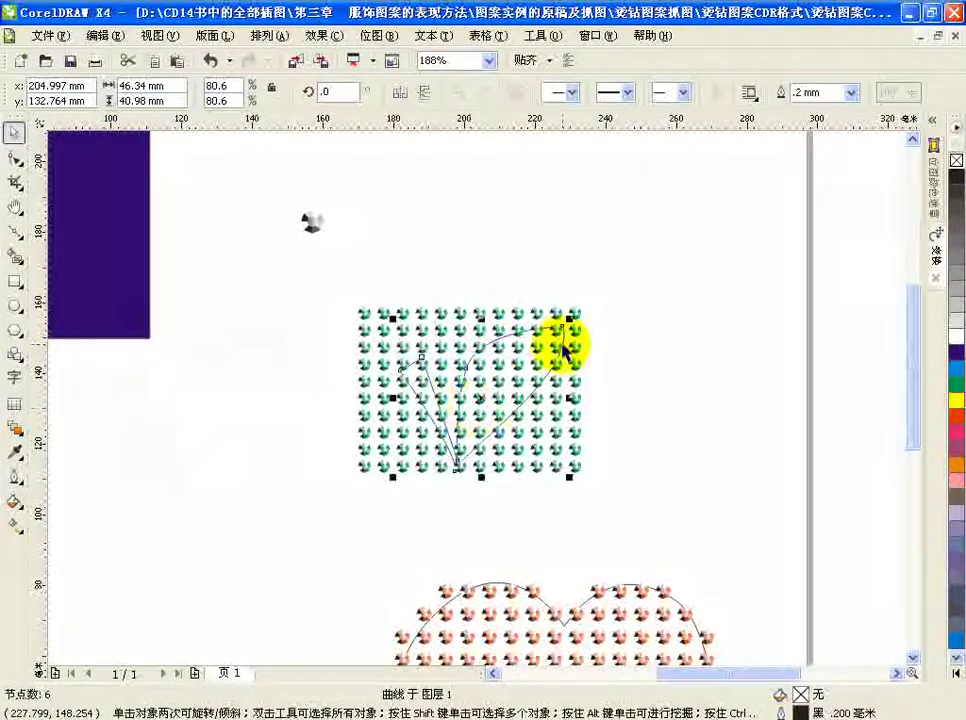
Delete the green rhinestones outside the leaf's lower right, including the lowest six stones of the rightmost column.
{"action": "key", "text": "z"}
{"action": "left_click_drag", "start_coordinate": [334, 293], "coordinate": [623, 487]}
{"action": "left_click_drag", "start_coordinate": [796, 337], "coordinate": [681, 645]}
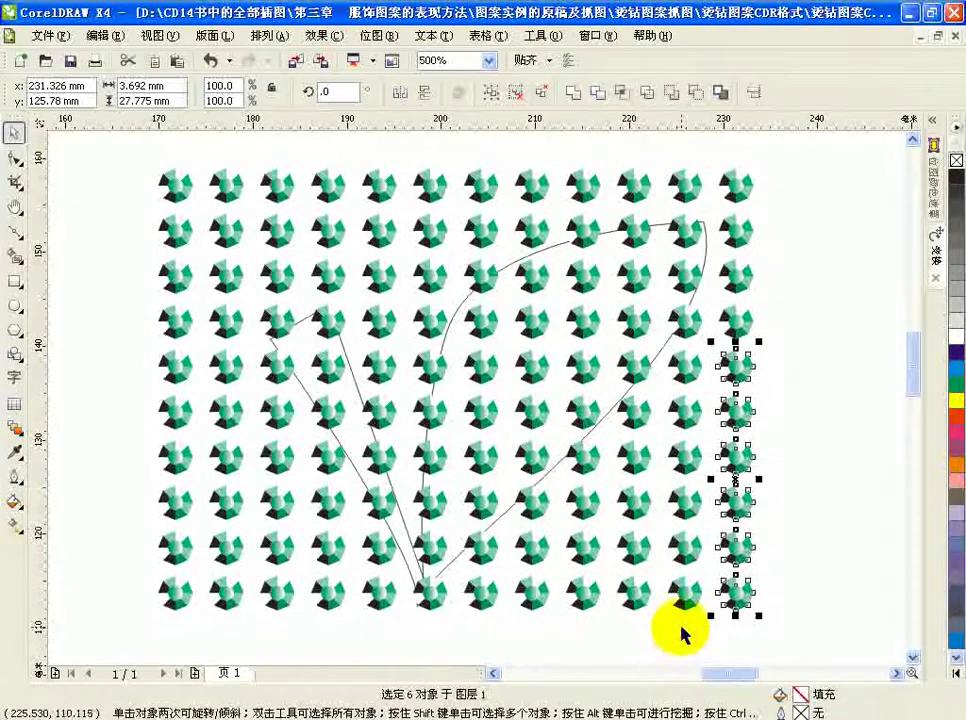
{"action": "key", "text": "Delete"}
{"action": "left_click_drag", "start_coordinate": [753, 440], "coordinate": [576, 640]}
{"action": "key", "text": "Delete"}
{"action": "left_click_drag", "start_coordinate": [645, 532], "coordinate": [505, 614]}
{"action": "key", "text": "Delete"}
{"action": "left_click", "coordinate": [578, 532]}
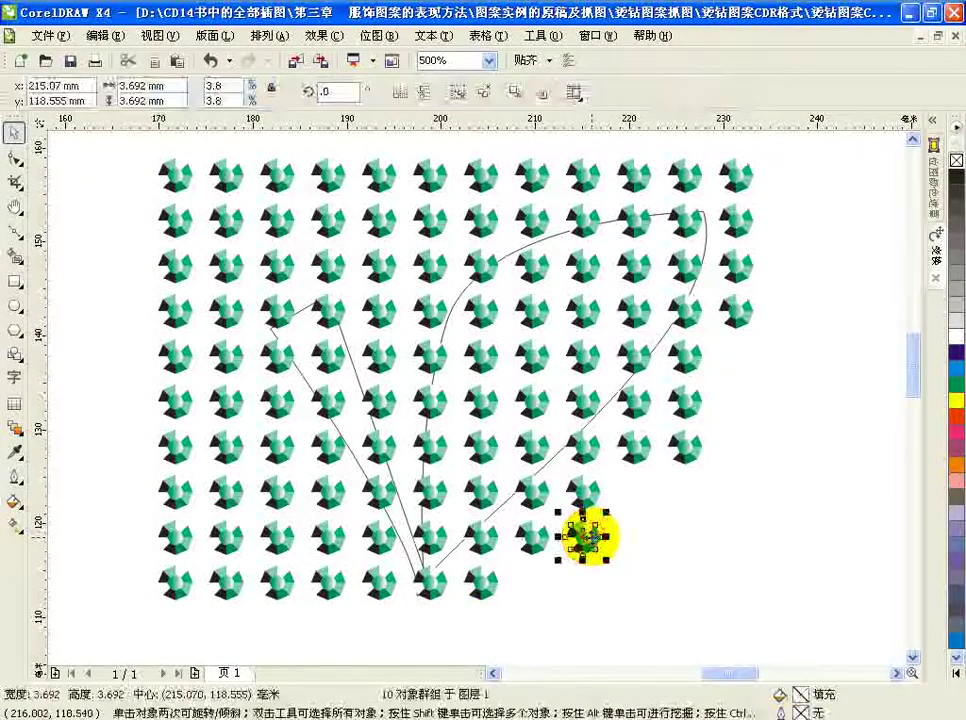
{"action": "key", "text": "Delete"}
Delete the green rhinestones above the stem in the first three rows and the two leftmost columns.
{"action": "left_click_drag", "start_coordinate": [139, 153], "coordinate": [456, 247]}
{"action": "key", "text": "Delete"}
{"action": "left_click_drag", "start_coordinate": [131, 217], "coordinate": [452, 292]}
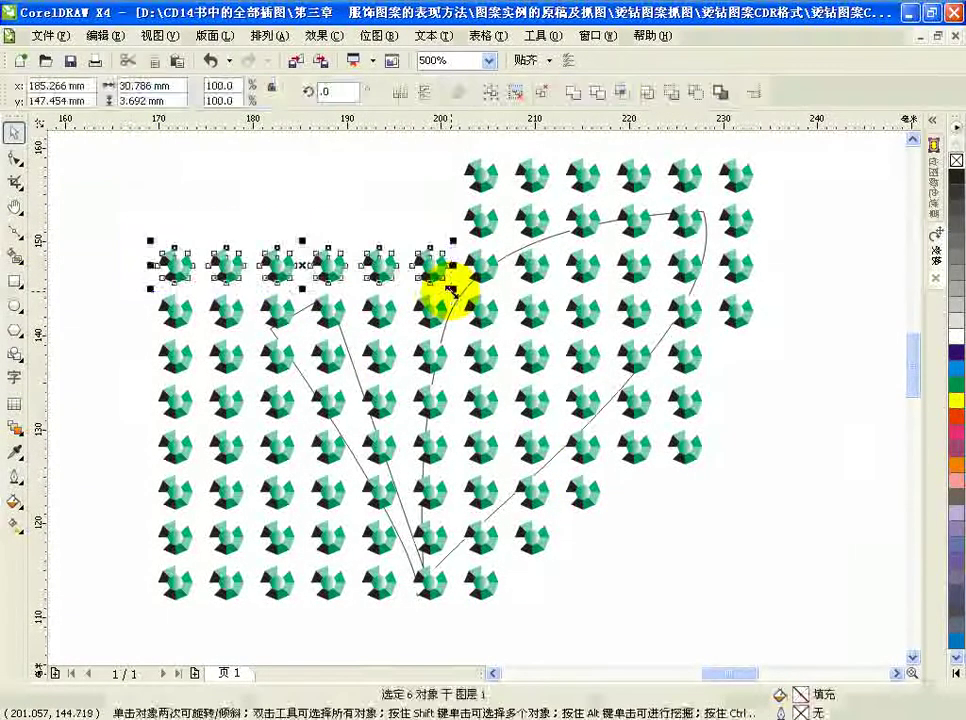
{"action": "key", "text": "Delete"}
{"action": "left_click_drag", "start_coordinate": [119, 252], "coordinate": [279, 614]}
{"action": "key", "text": "Delete"}
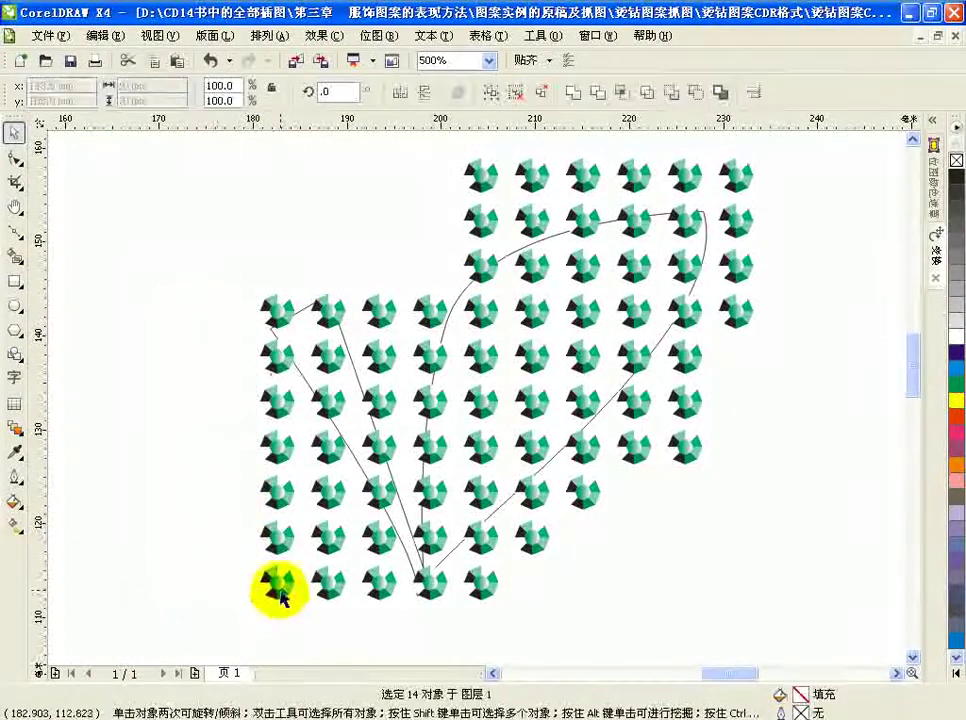
Delete the green rhinestones outside the stem's lower-left edge, including the lowest two stones of the column beside its tip.
{"action": "left_click_drag", "start_coordinate": [220, 366], "coordinate": [313, 615]}
{"action": "key", "text": "Delete"}
{"action": "left_click_drag", "start_coordinate": [300, 358], "coordinate": [345, 580]}
{"action": "key", "text": "Delete"}
{"action": "left_click_drag", "start_coordinate": [351, 434], "coordinate": [410, 592]}
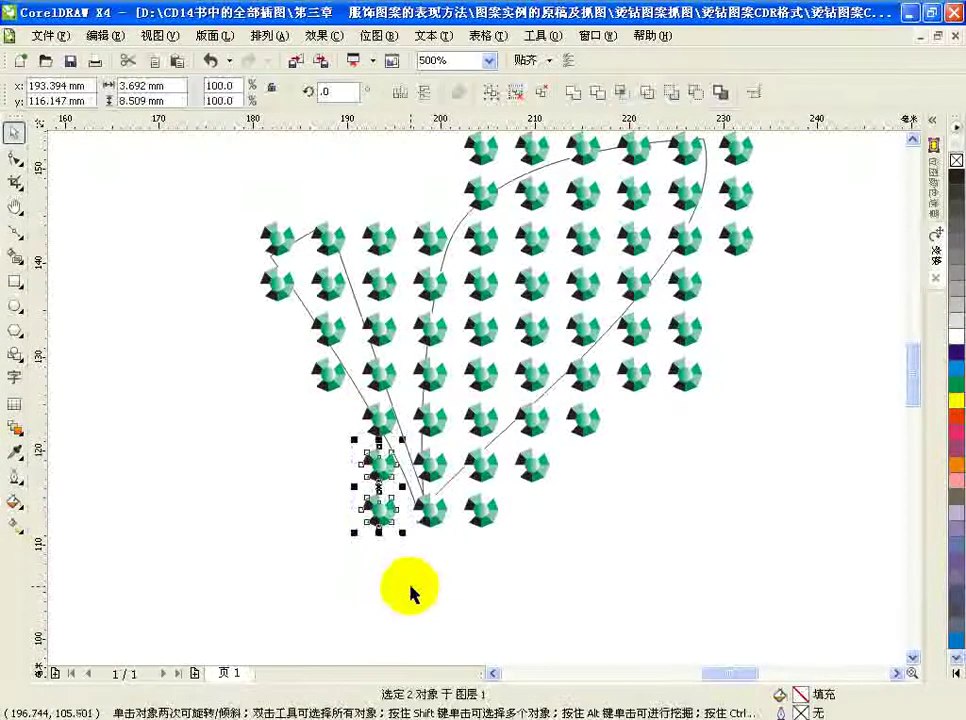
{"action": "key", "text": "Delete"}
Delete the top two green rhinestones of the column lying between the stem and the leaf.
{"action": "left_click_drag", "start_coordinate": [363, 186], "coordinate": [410, 313]}
{"action": "left_click", "coordinate": [377, 237]}
{"action": "key", "text": "Delete"}
{"action": "left_click", "coordinate": [379, 279]}
{"action": "key", "text": "Delete"}
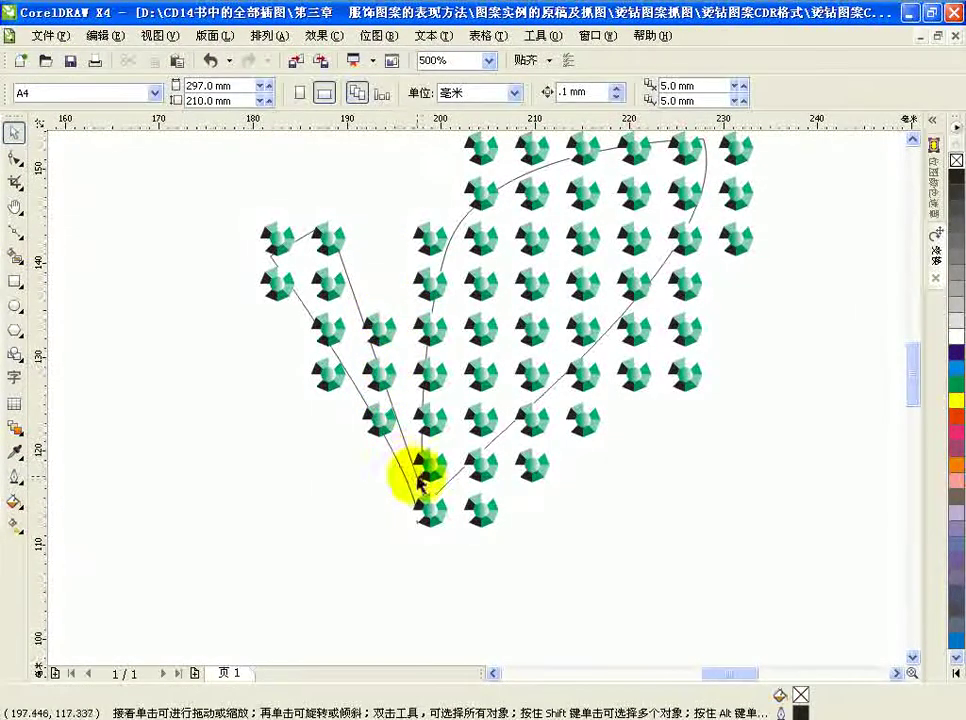
Place a copy of a green rhinestone on the lower part of the stem, just above its tip.
{"action": "left_click", "coordinate": [430, 418]}
{"action": "key", "text": "Delete"}
{"action": "left_click_drag", "start_coordinate": [377, 330], "coordinate": [388, 464]}
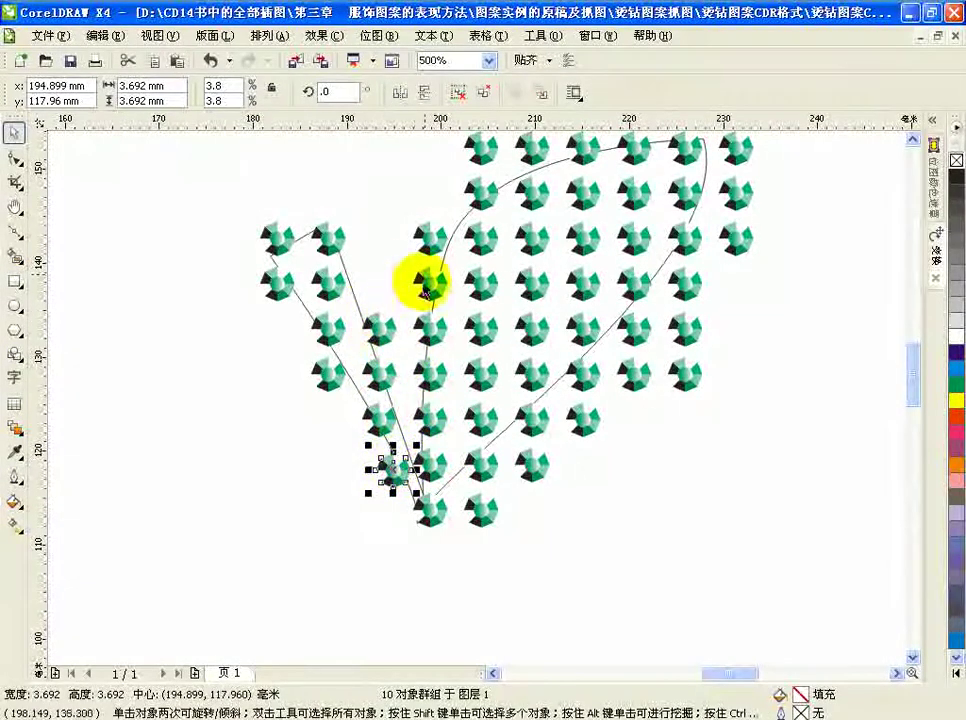
Delete the three green rhinestones lying outside the leaf's upper-left edge.
{"action": "left_click", "coordinate": [426, 252]}
{"action": "key", "text": "Delete"}
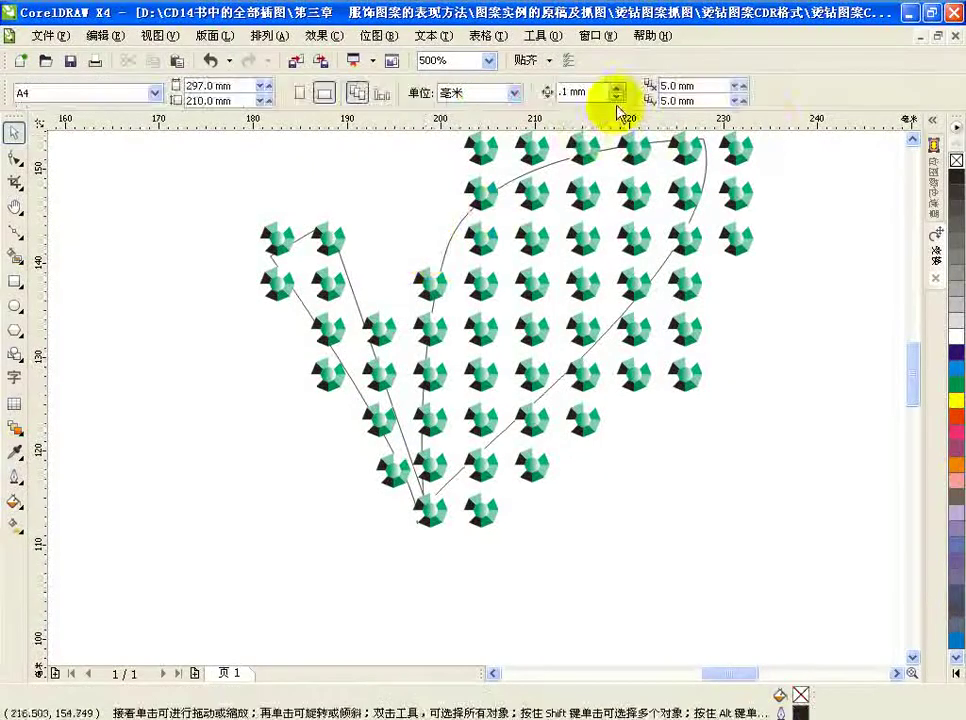
{"action": "left_click_drag", "start_coordinate": [412, 140], "coordinate": [775, 243]}
{"action": "key", "text": "Delete"}
{"action": "left_click", "coordinate": [479, 254]}
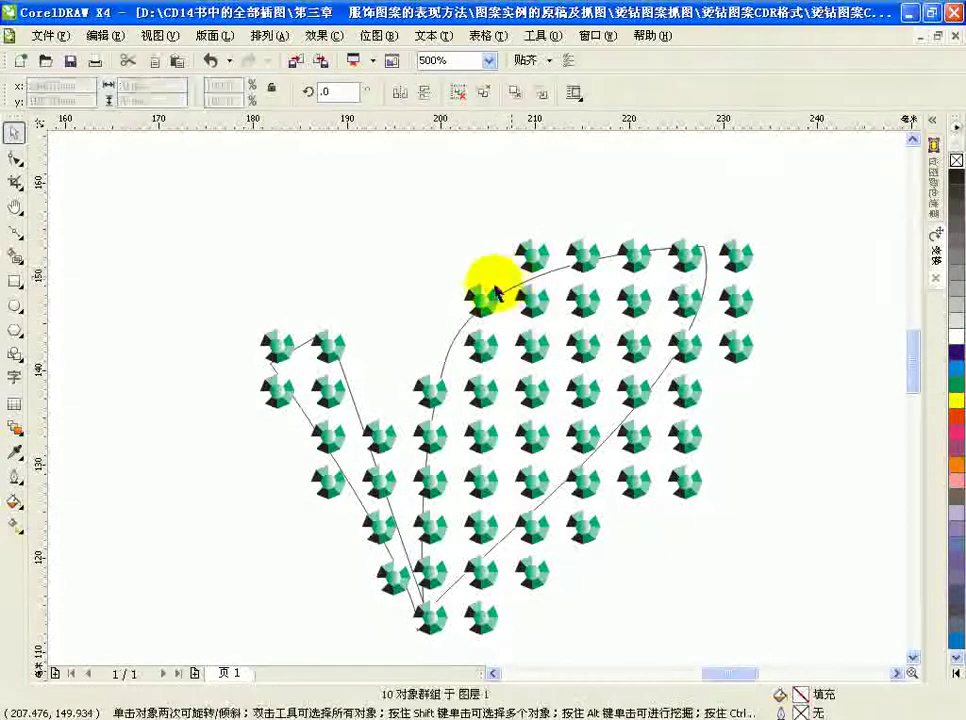
{"action": "key", "text": "Delete"}
{"action": "left_click_drag", "start_coordinate": [496, 216], "coordinate": [557, 278]}
{"action": "key", "text": "Delete"}
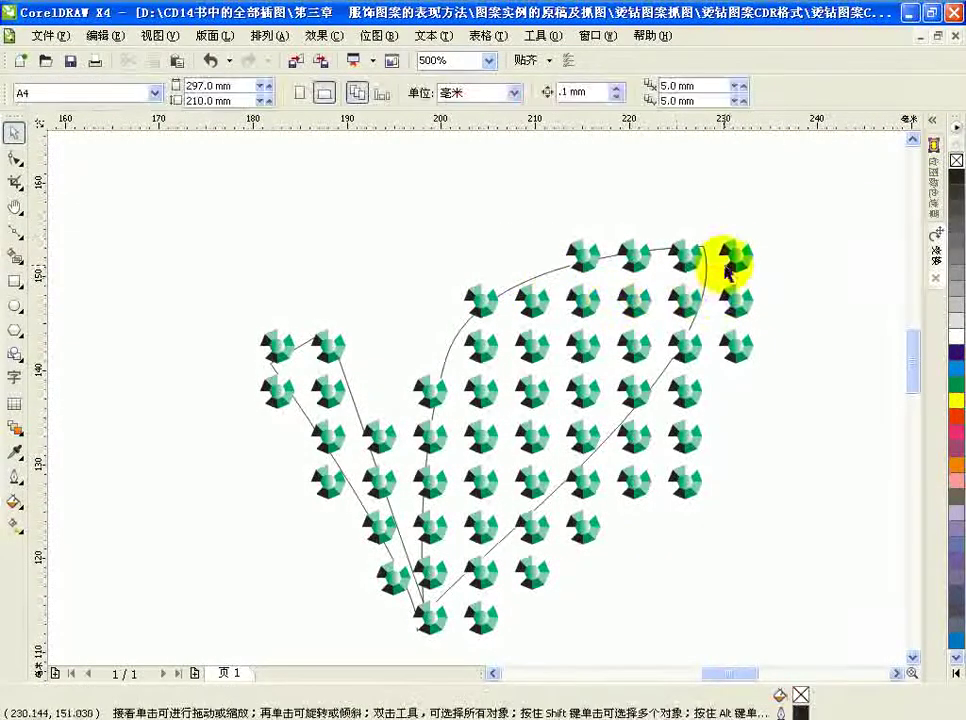
Delete the rightmost column of green rhinestones beside the leaf and the lowest three stones of the column next to it.
{"action": "left_click_drag", "start_coordinate": [720, 230], "coordinate": [766, 403]}
{"action": "left_click_drag", "start_coordinate": [707, 233], "coordinate": [787, 448]}
{"action": "key", "text": "Delete"}
{"action": "left_click", "coordinate": [684, 390]}
{"action": "key", "text": "Delete"}
{"action": "left_click", "coordinate": [683, 440]}
{"action": "key", "text": "Delete"}
{"action": "left_click", "coordinate": [684, 482]}
{"action": "key", "text": "Delete"}
Delete the four remaining green rhinestones lying diagonally outside the leaf's lower-right edge, down to the stone beside the bottom tip.
{"action": "left_click", "coordinate": [633, 484]}
{"action": "key", "text": "Delete"}
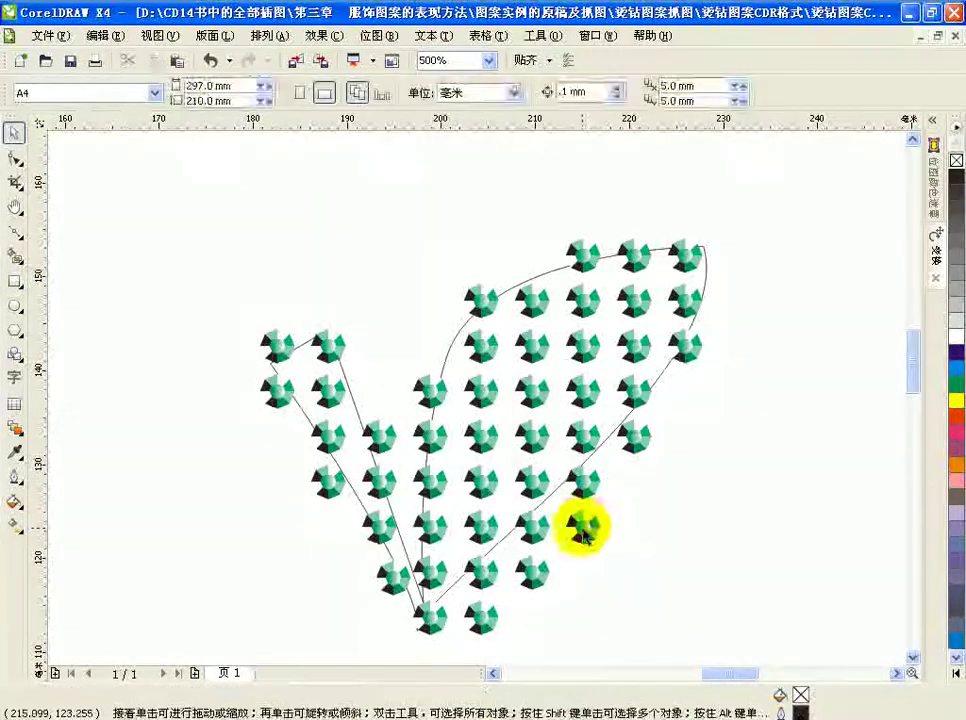
{"action": "left_click", "coordinate": [583, 527]}
{"action": "key", "text": "Delete"}
{"action": "left_click", "coordinate": [532, 572]}
{"action": "key", "text": "Delete"}
{"action": "left_click", "coordinate": [480, 615]}
{"action": "key", "text": "Delete"}
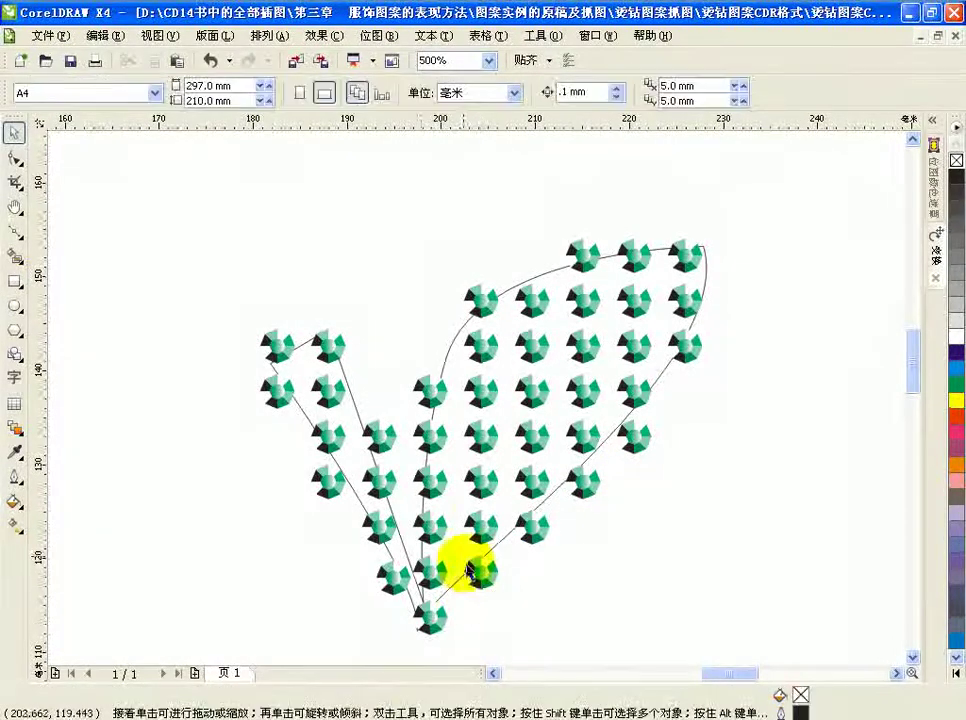
Move the stem-and-leaf outline curve up and to the left, off the green rhinestones.
{"action": "left_click", "coordinate": [350, 394]}
{"action": "left_click_drag", "start_coordinate": [350, 394], "coordinate": [72, 172]}
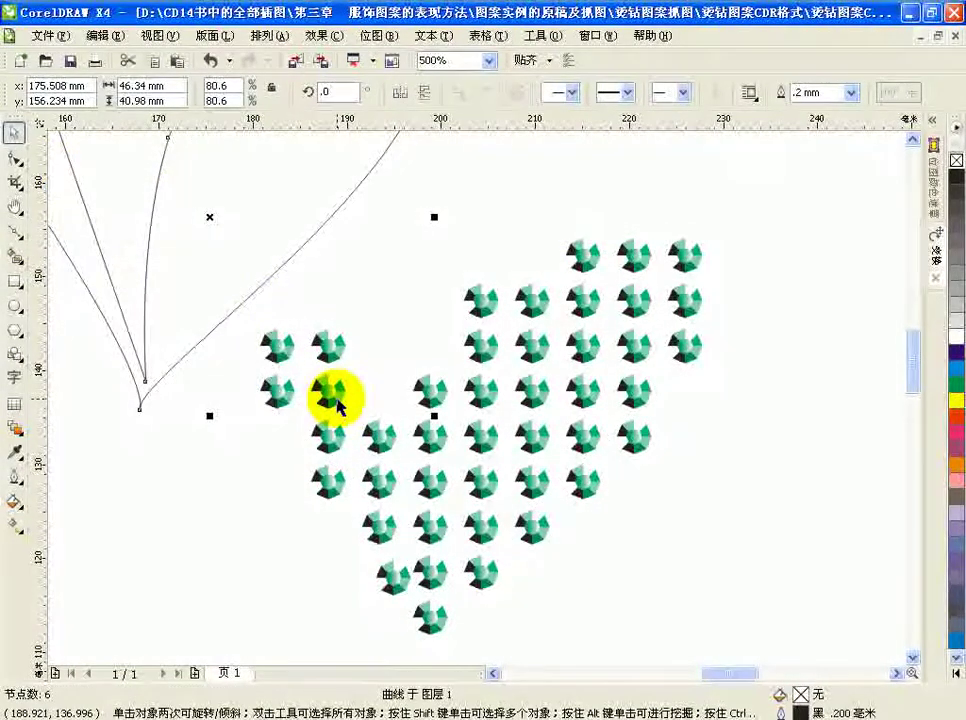
{"action": "scroll", "coordinate": [478, 394], "scroll_direction": "down", "scroll_amount": 4}
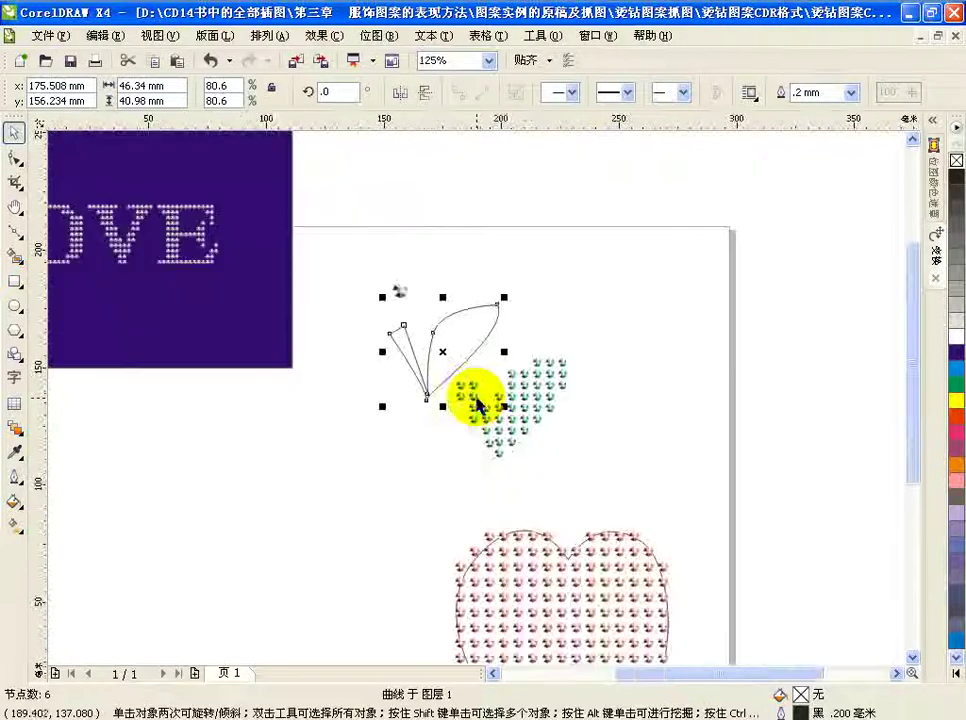
Delete the apple outline curve and the stem-and-leaf outline curve, keeping only the rhinestones.
{"action": "left_click", "coordinate": [470, 552]}
{"action": "left_click_drag", "start_coordinate": [425, 509], "coordinate": [603, 598]}
{"action": "left_click", "coordinate": [335, 360]}
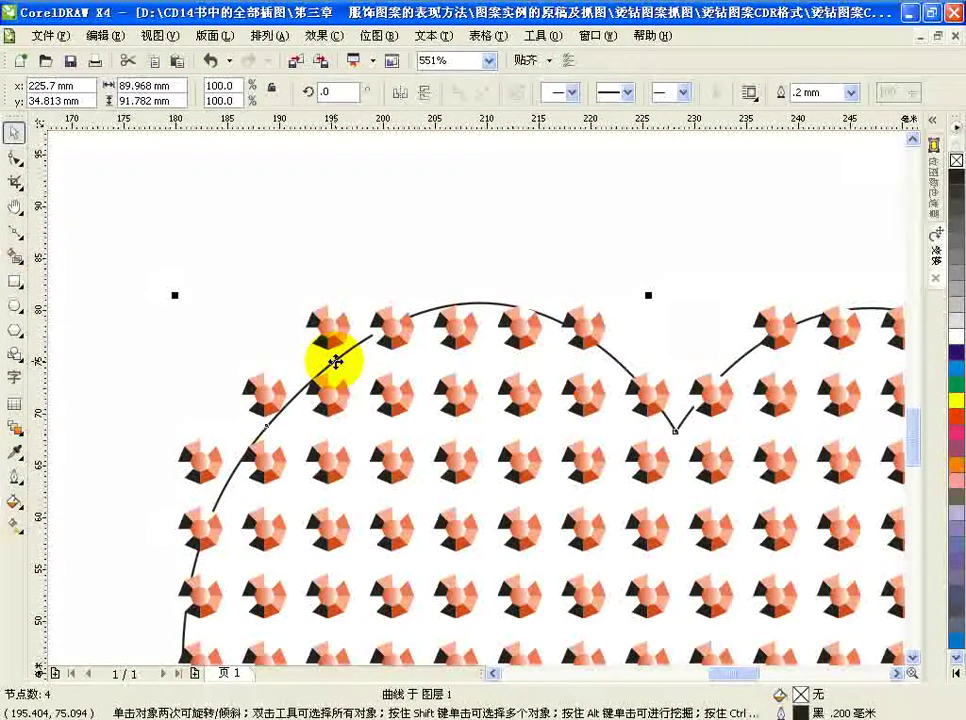
{"action": "key", "text": "Delete"}
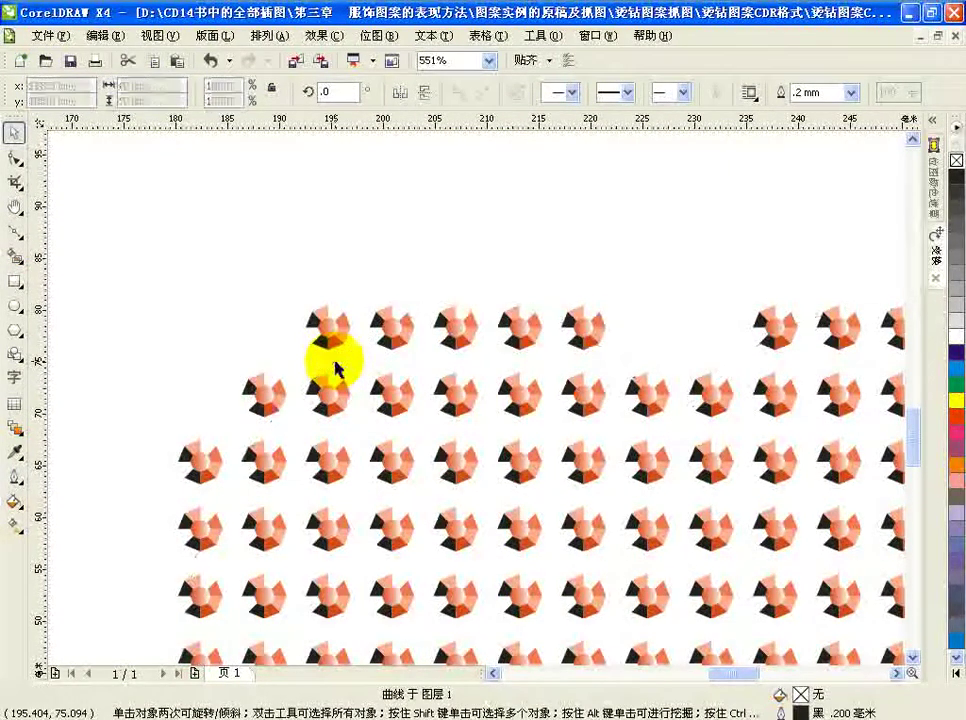
{"action": "scroll", "coordinate": [335, 367], "scroll_direction": "down", "scroll_amount": 4}
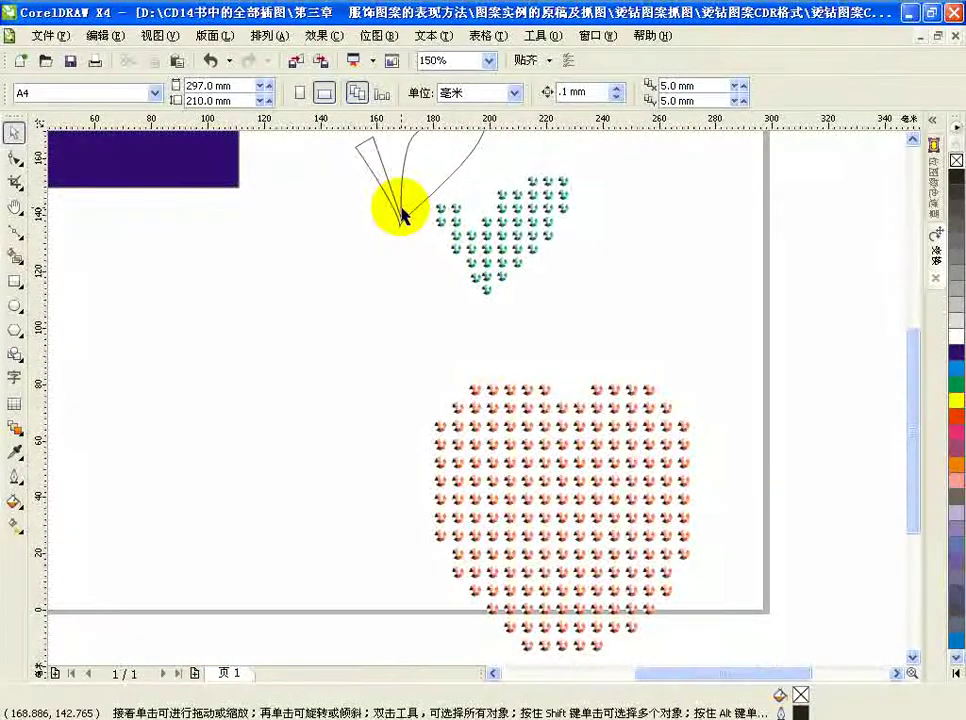
{"action": "left_click", "coordinate": [401, 213]}
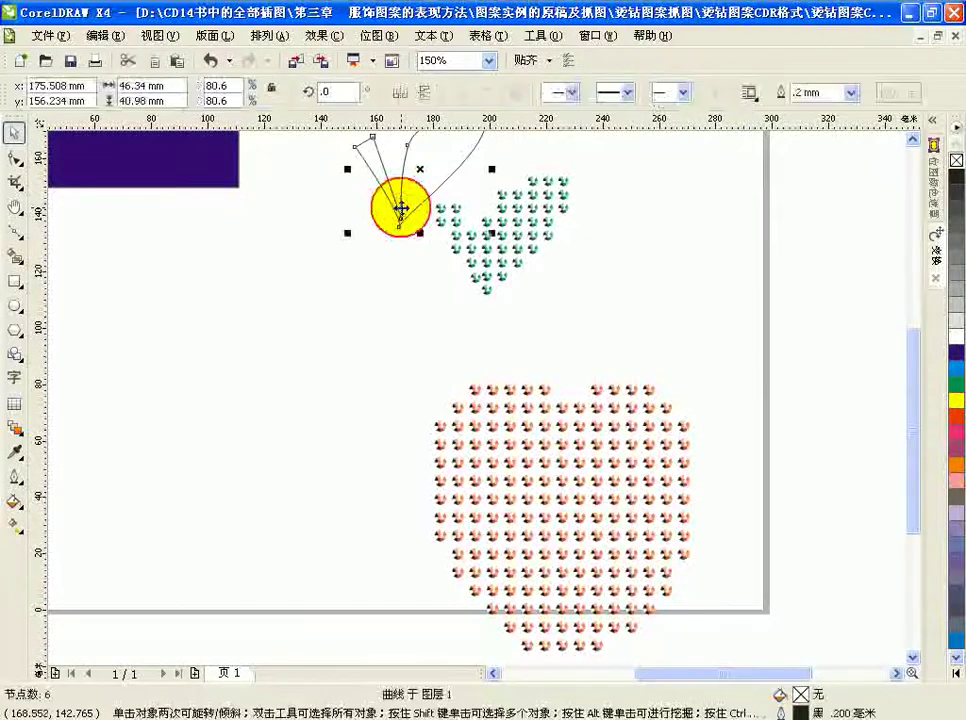
{"action": "key", "text": "Delete"}
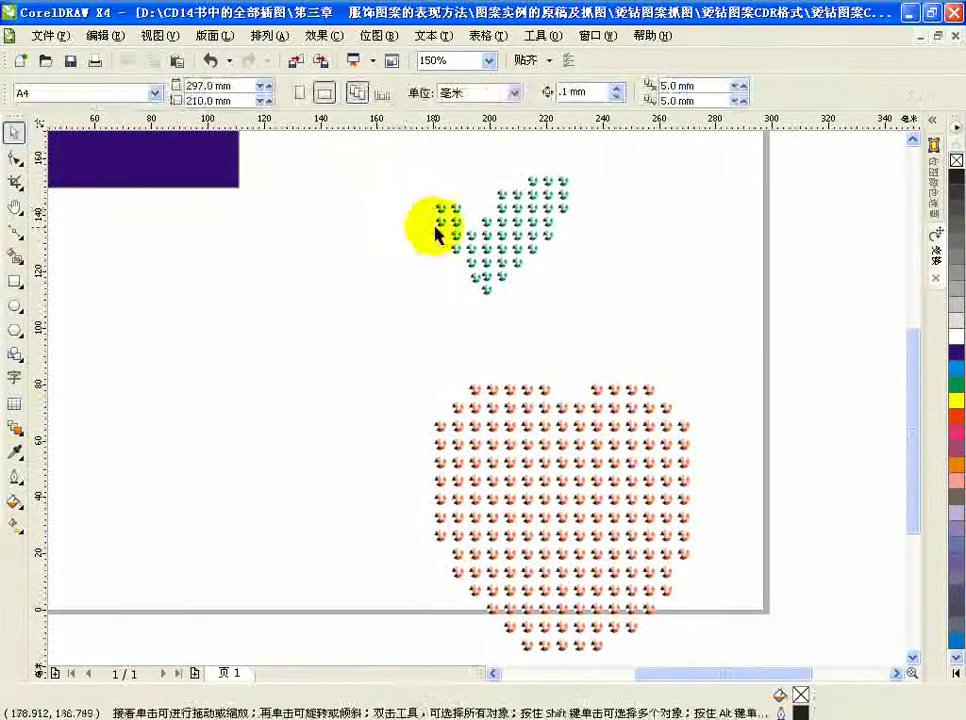
Group all the green stem-and-leaf rhinestones, and group all the red apple rhinestones separately.
{"action": "left_click_drag", "start_coordinate": [423, 183], "coordinate": [580, 290]}
{"action": "left_click_drag", "start_coordinate": [379, 156], "coordinate": [621, 316]}
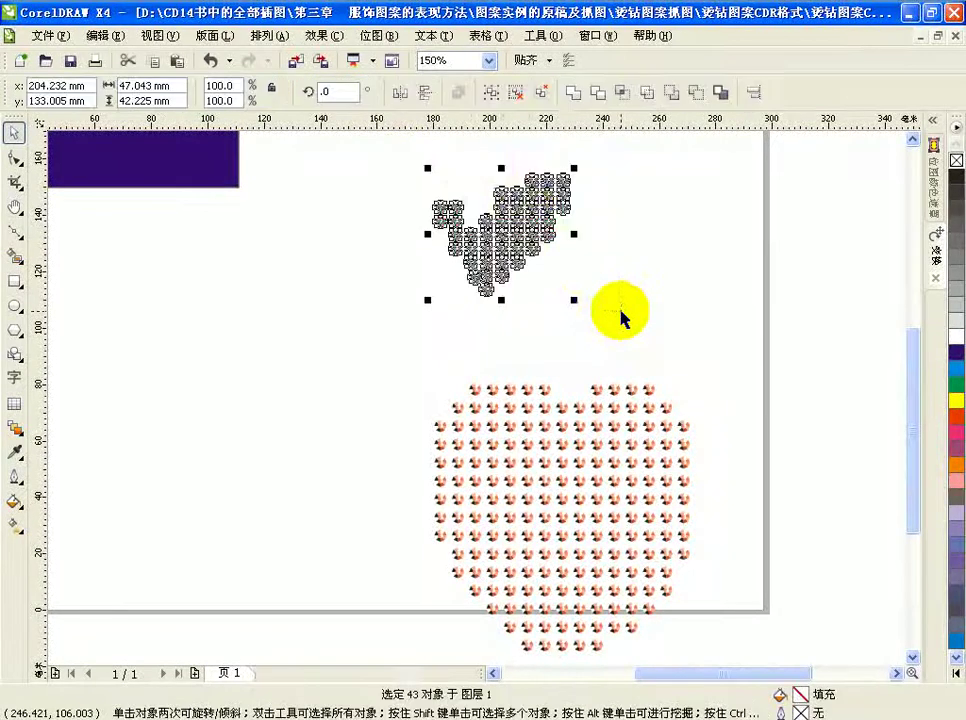
{"action": "left_click", "coordinate": [488, 94]}
{"action": "mouse_move", "coordinate": [337, 311]}
{"action": "left_mouse_down"}
{"action": "mouse_move", "coordinate": [599, 500]}
{"action": "mouse_move", "coordinate": [705, 599]}
{"action": "mouse_move", "coordinate": [718, 663]}
{"action": "mouse_move", "coordinate": [724, 572]}
{"action": "mouse_move", "coordinate": [718, 616]}
{"action": "left_mouse_up"}
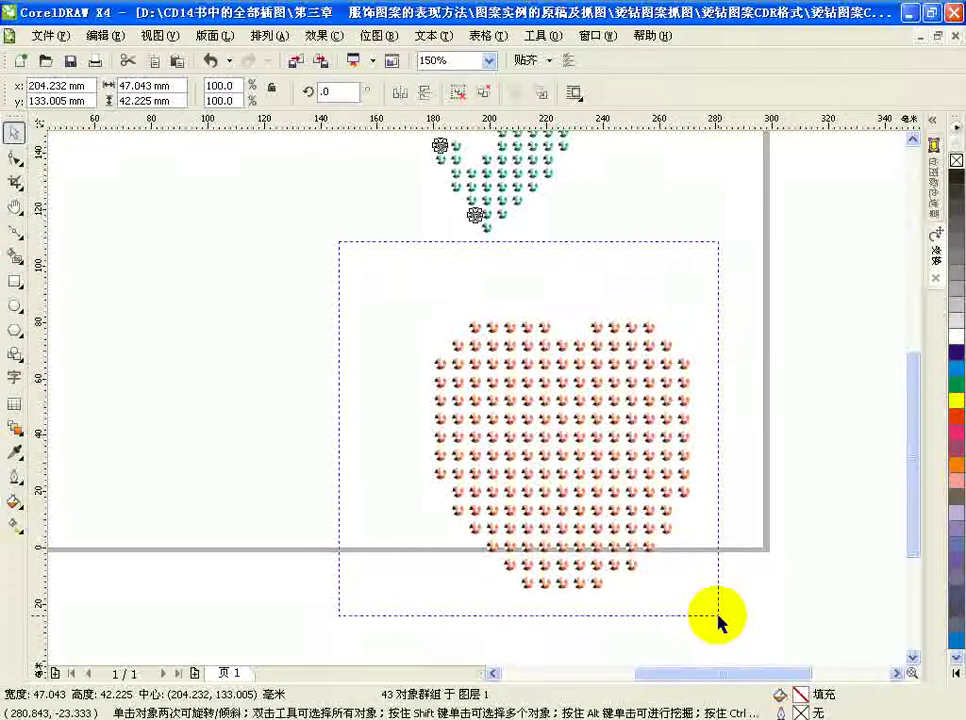
{"action": "left_click_drag", "start_coordinate": [718, 616], "coordinate": [718, 616]}
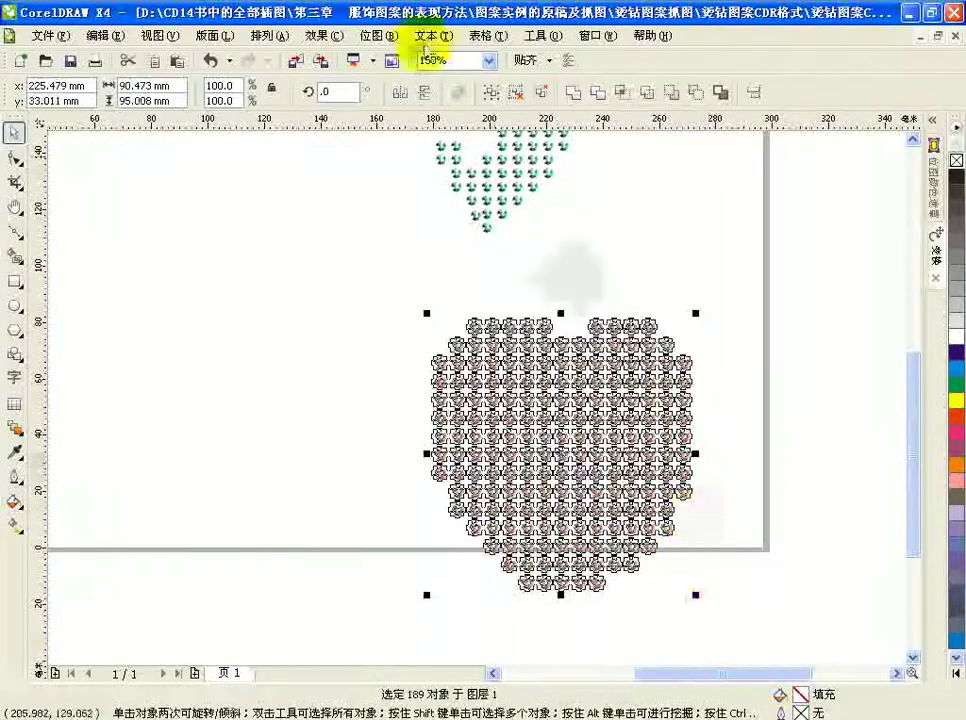
{"action": "left_click", "coordinate": [492, 94]}
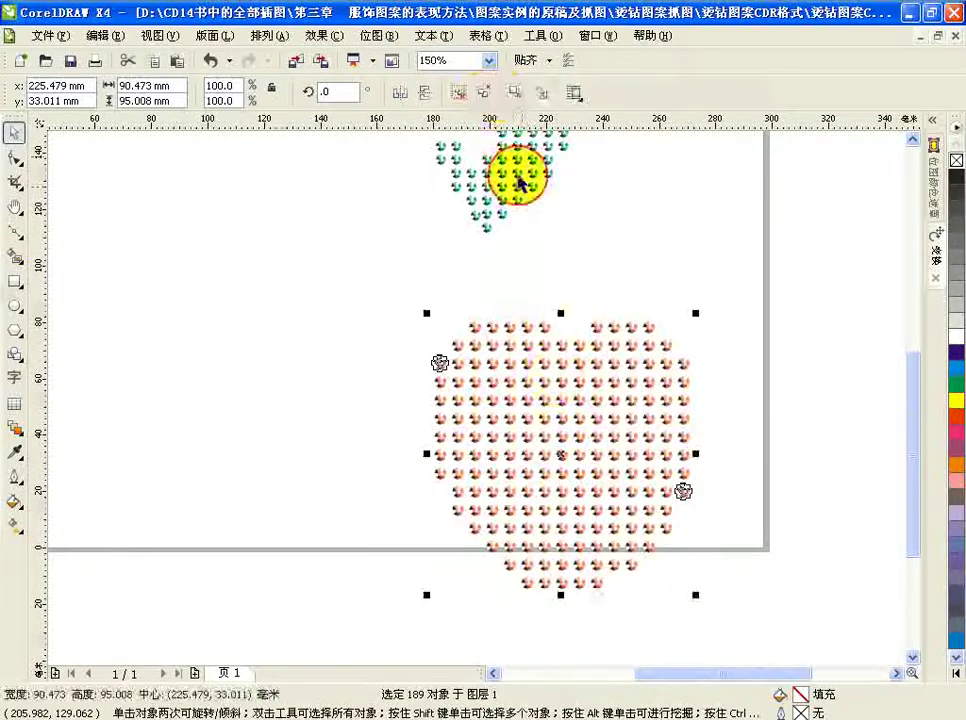
Move the red apple group up beneath the stem and leaf, and set the green group's tip into the notch of the apple.
{"action": "left_click_drag", "start_coordinate": [556, 449], "coordinate": [482, 327]}
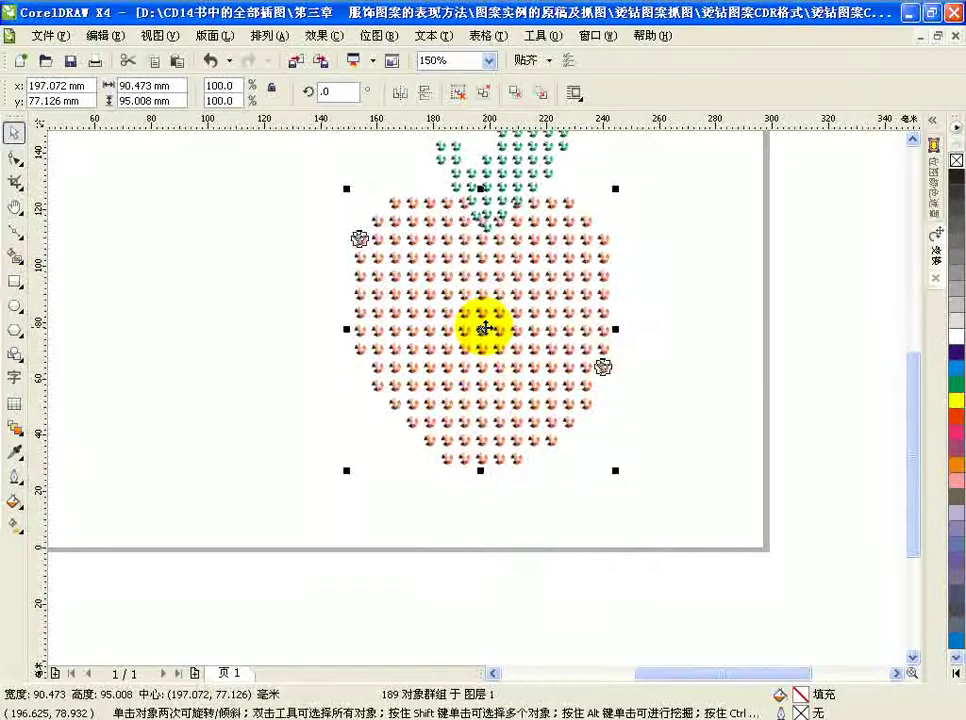
{"action": "left_click", "coordinate": [913, 140]}
{"action": "left_click", "coordinate": [578, 274]}
{"action": "left_click_drag", "start_coordinate": [497, 292], "coordinate": [508, 263]}
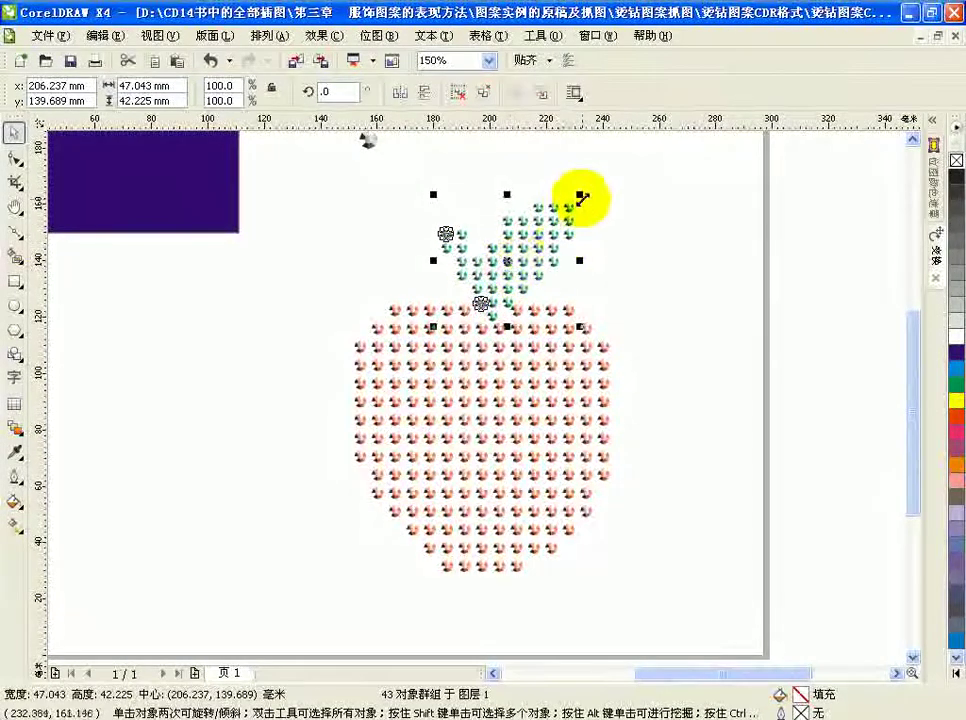
Scale the green stem-and-leaf group down slightly and reposition it centred over the apple's notch.
{"action": "left_click_drag", "start_coordinate": [579, 195], "coordinate": [564, 205]}
{"action": "left_click_drag", "start_coordinate": [500, 265], "coordinate": [505, 266]}
{"action": "left_click", "coordinate": [593, 252]}
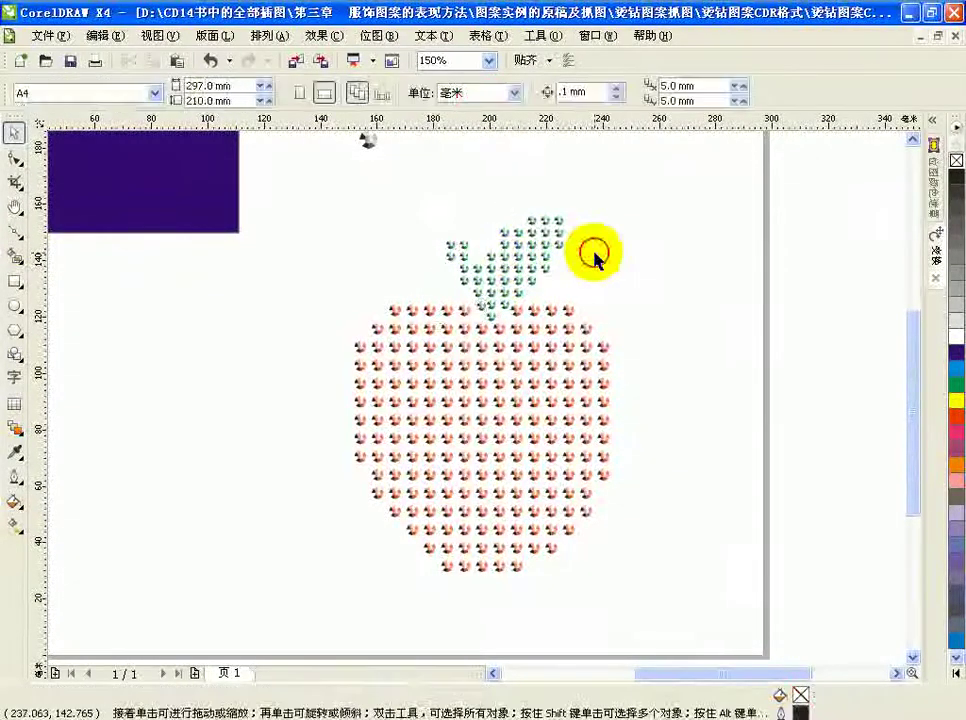
Add the artistic text "LOVE" below the purple artwork and enlarge it to about 171 pt.
{"action": "key", "text": "F4"}
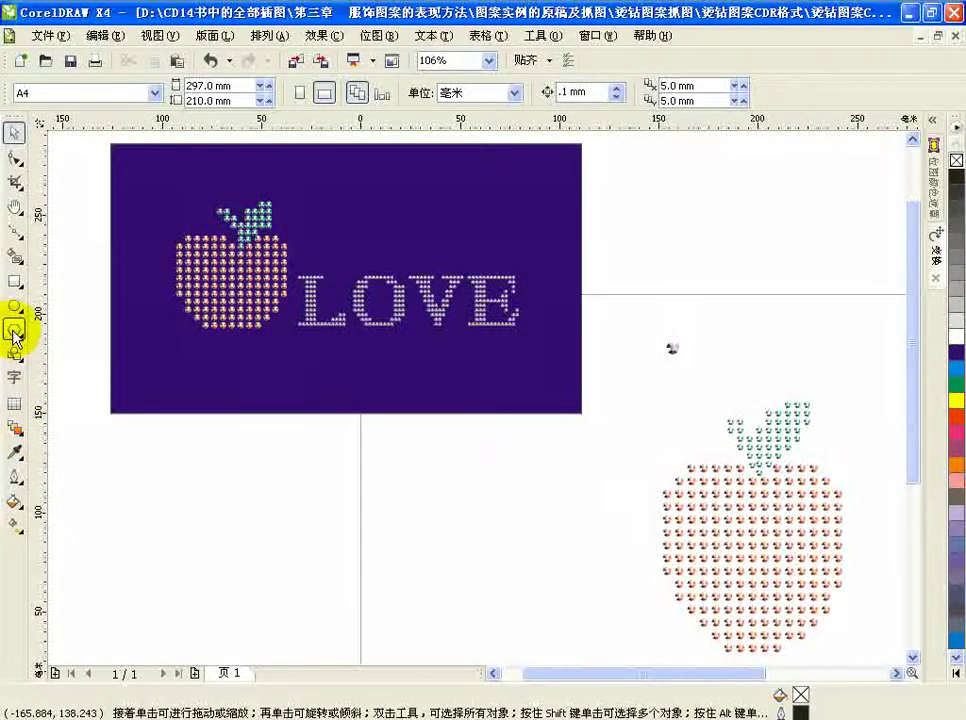
{"action": "left_click", "coordinate": [14, 377]}
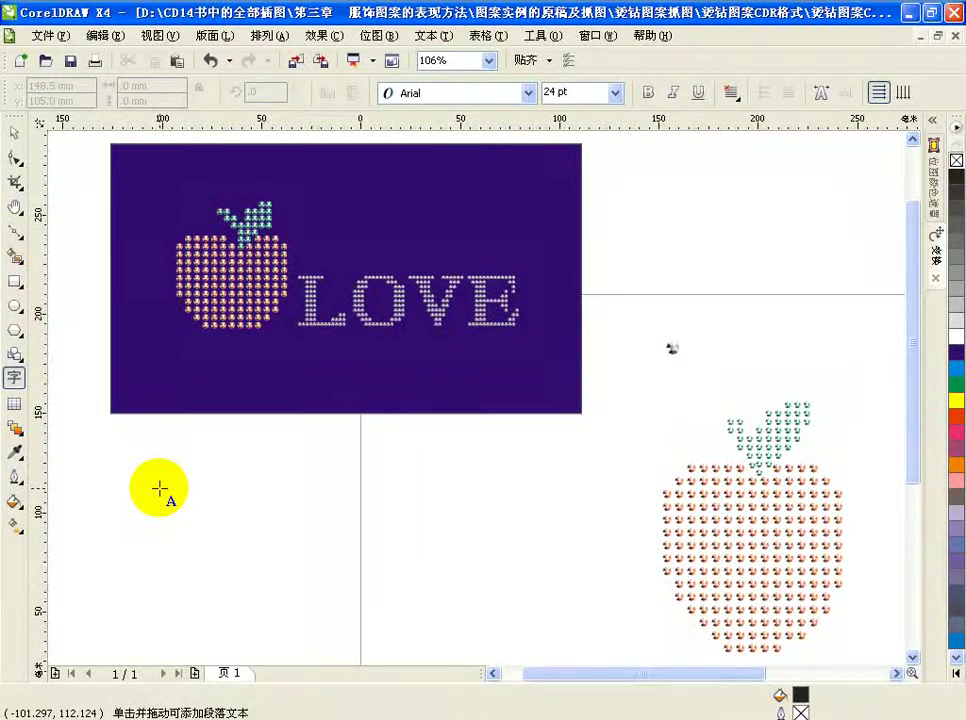
{"action": "left_click", "coordinate": [160, 488]}
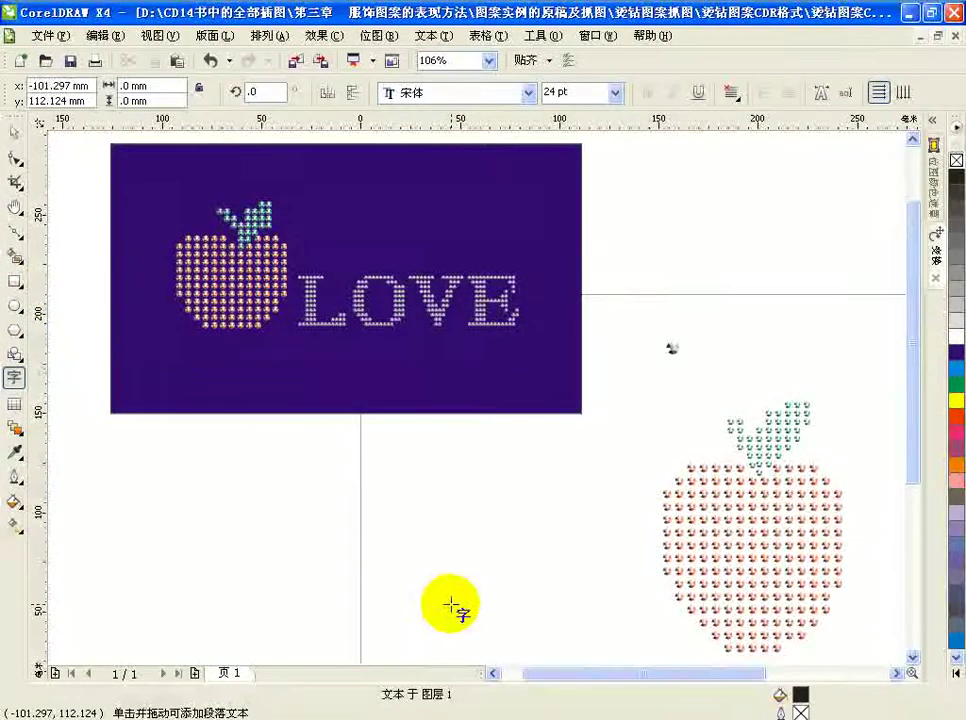
{"action": "type", "text": "LOVE"}
{"action": "key", "text": "ctrl+space"}
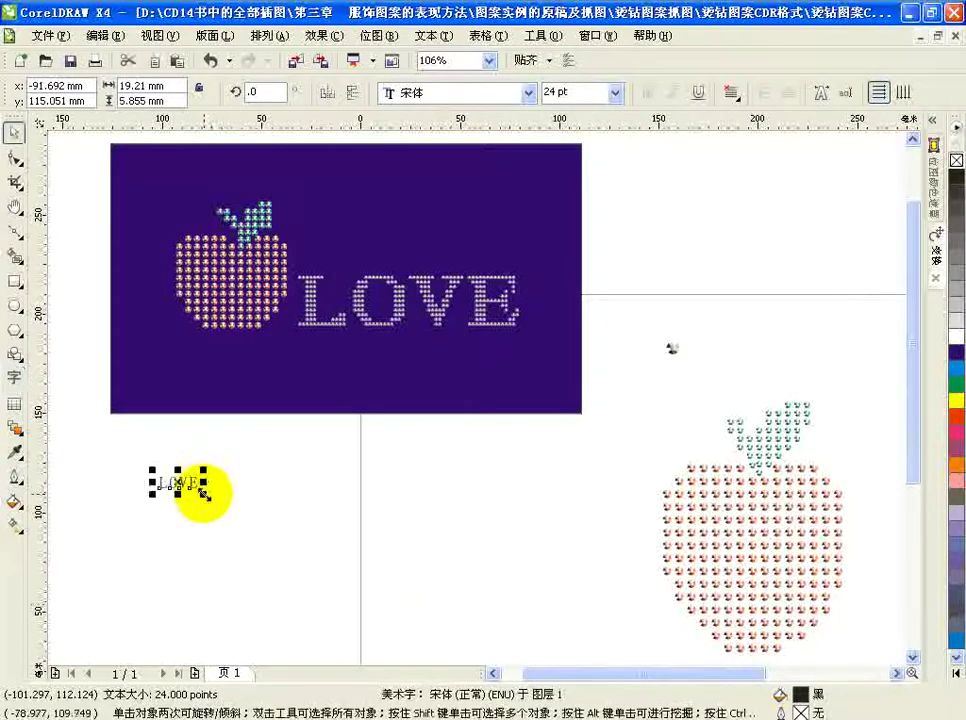
{"action": "left_click_drag", "start_coordinate": [203, 494], "coordinate": [480, 700]}
Set the LOVE text in the Book Antiqua font, bold style.
{"action": "left_click", "coordinate": [528, 92]}
{"action": "mouse_move", "coordinate": [600, 286]}
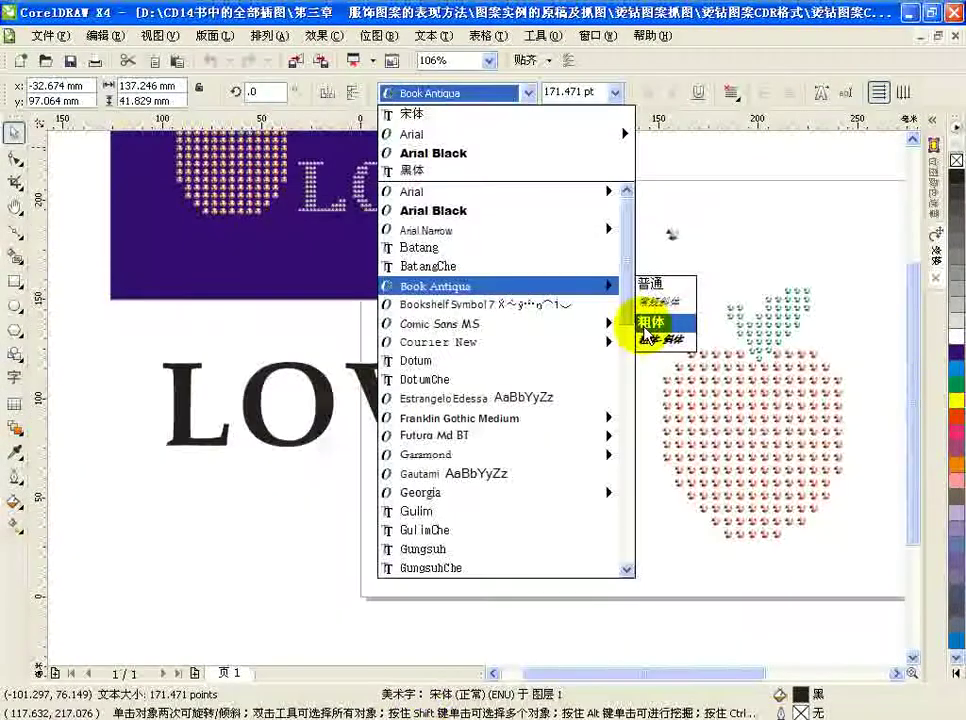
{"action": "left_click", "coordinate": [647, 324]}
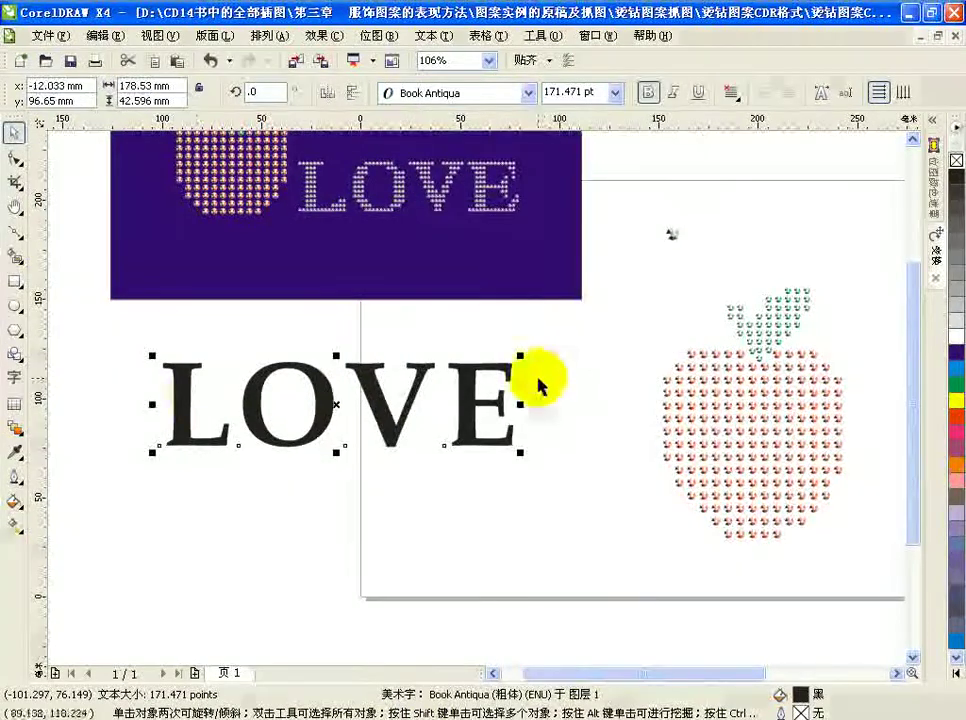
{"action": "key", "text": "Escape"}
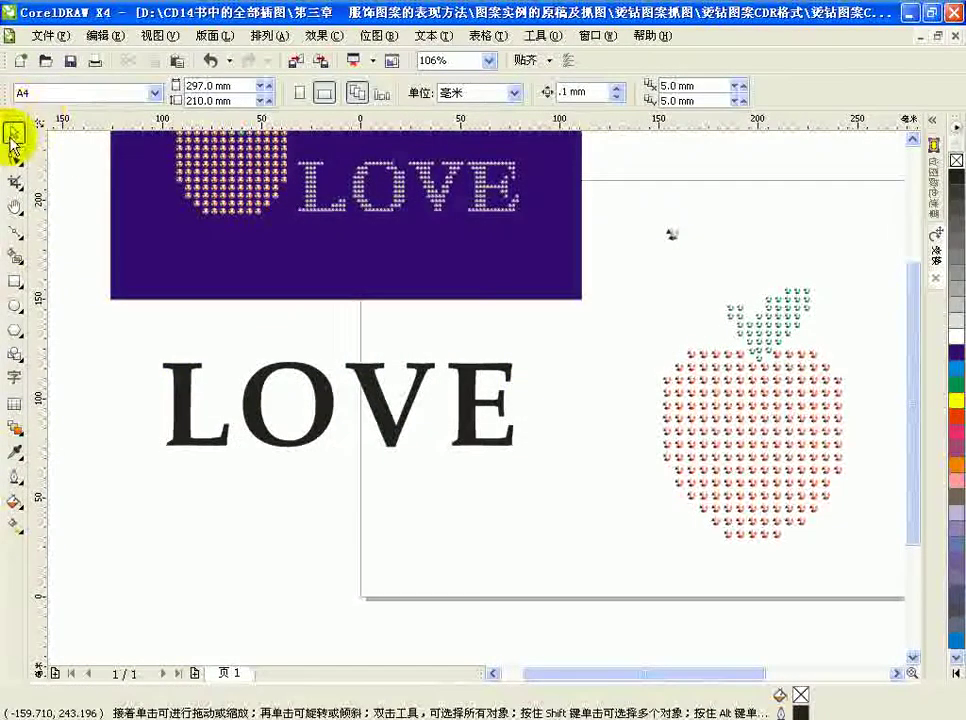
Give the LOVE text no fill and a black outline.
{"action": "left_click", "coordinate": [260, 397]}
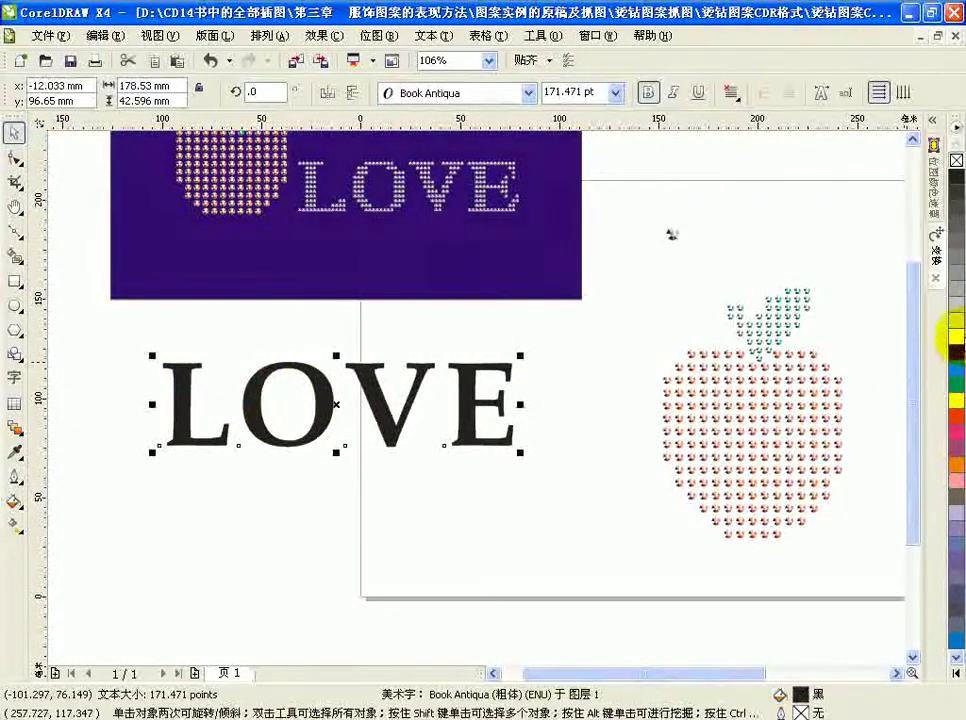
{"action": "left_click", "coordinate": [956, 161]}
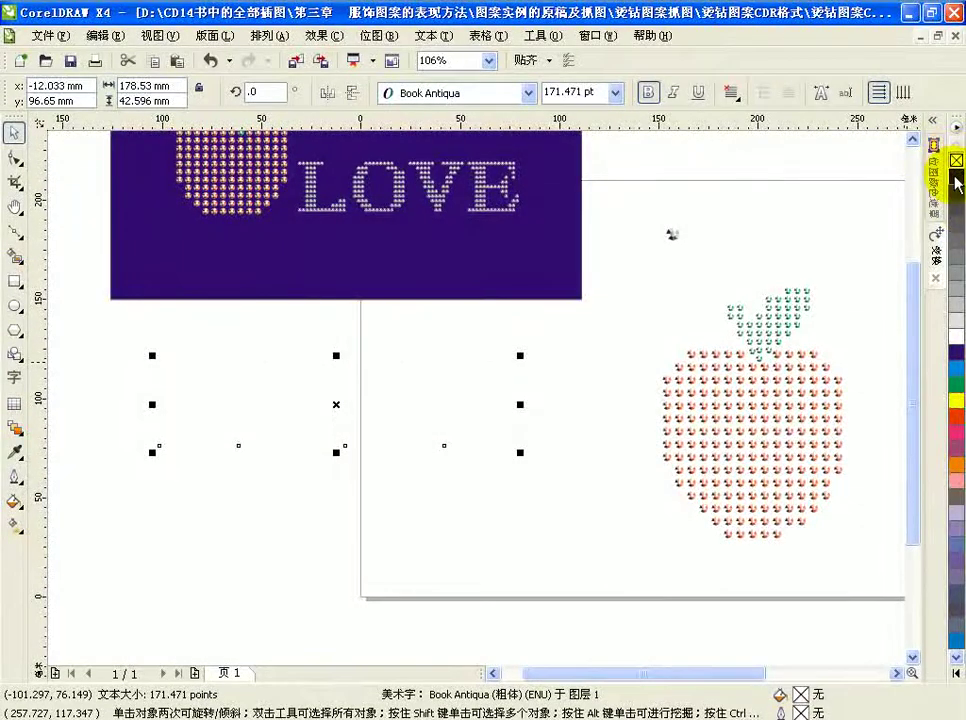
{"action": "right_click", "coordinate": [956, 177]}
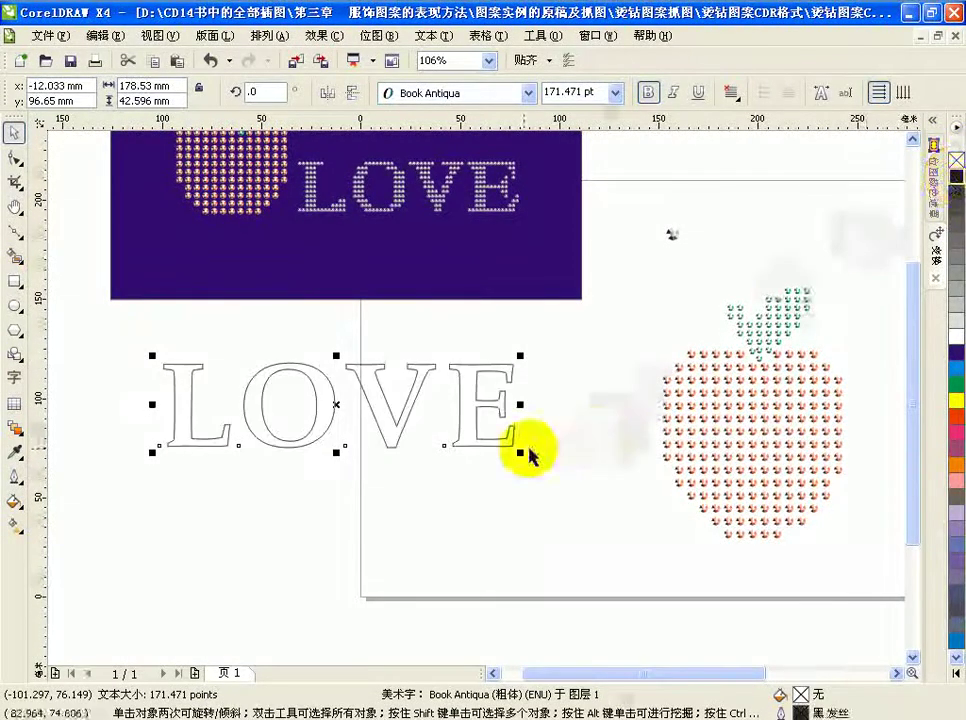
Enlarge the outlined LOVE text to about 243 pt and move it up and left, clear of the apple.
{"action": "left_click_drag", "start_coordinate": [521, 453], "coordinate": [670, 548]}
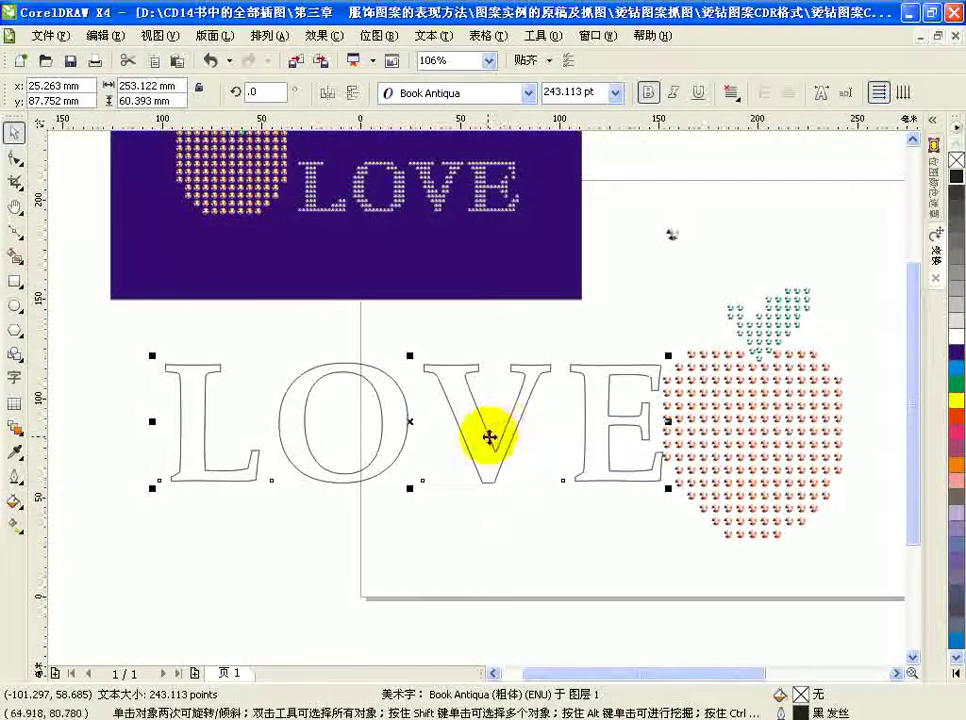
{"action": "left_click_drag", "start_coordinate": [485, 438], "coordinate": [403, 389]}
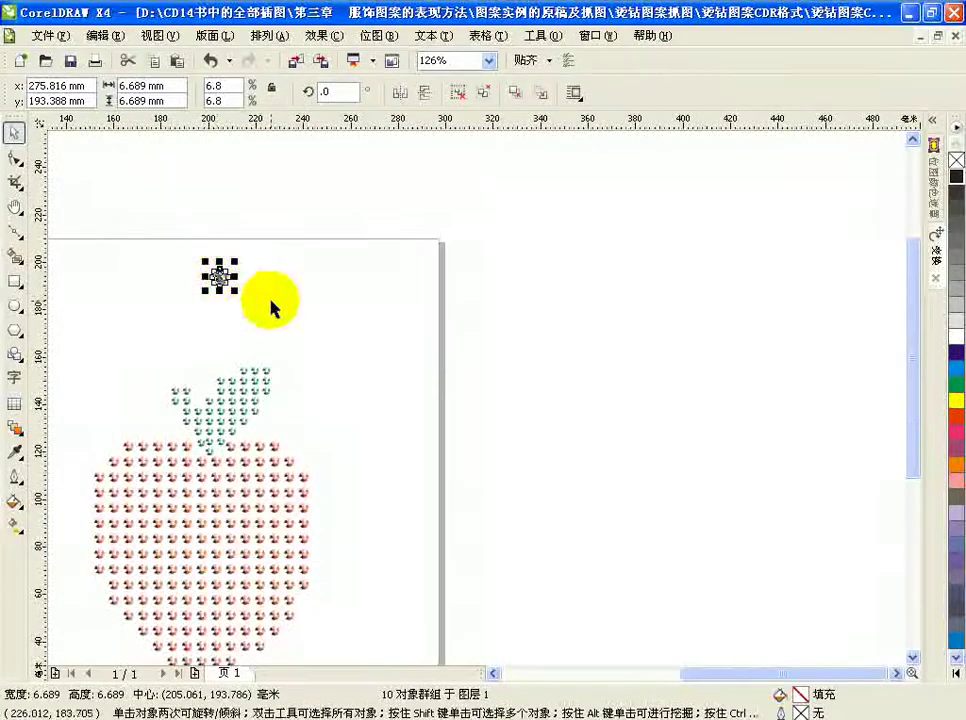
Move the white rhinestone to the upper-right corner of the page and scale it down to about 5.6 mm.
{"action": "left_click", "coordinate": [246, 291]}
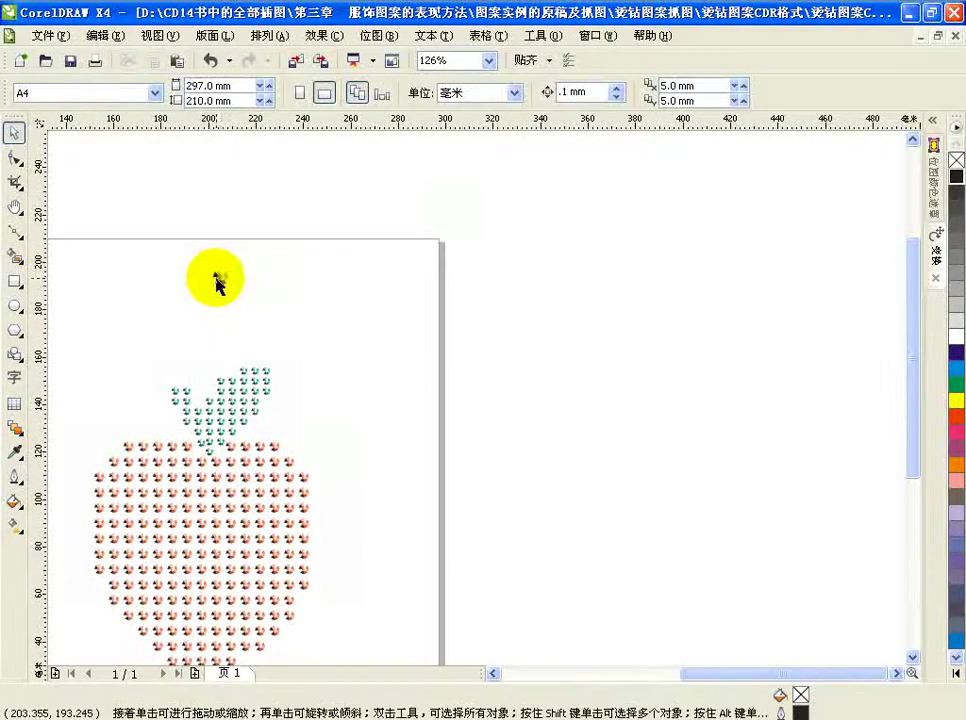
{"action": "left_click_drag", "start_coordinate": [217, 275], "coordinate": [389, 271]}
{"action": "left_click", "coordinate": [390, 308]}
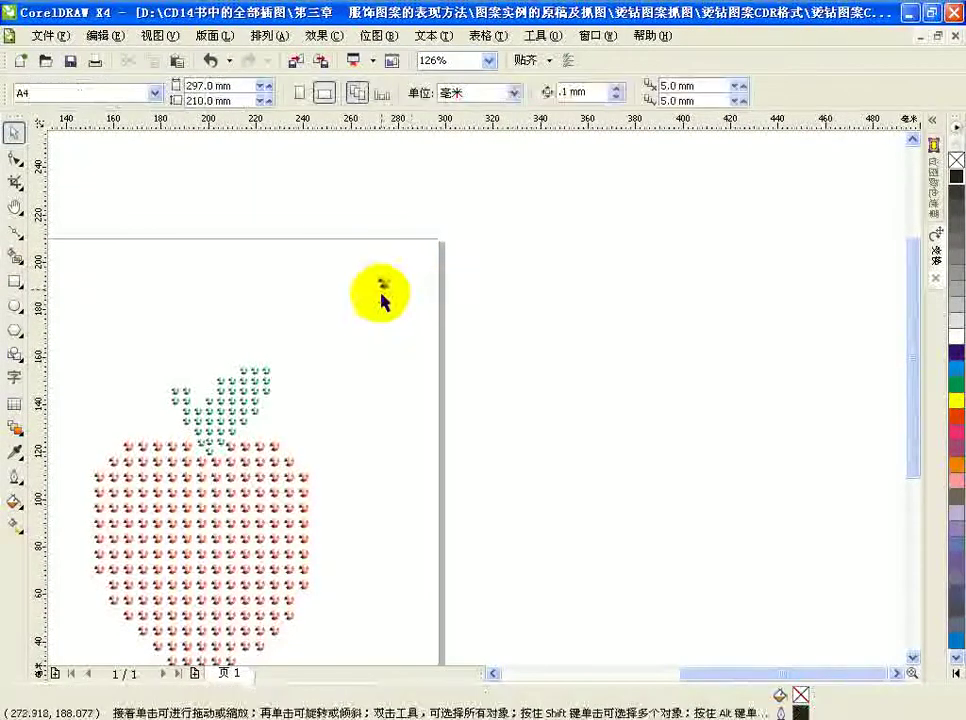
Copy the white rhinestone about 8.3 mm to the right and repeat the copy to form a long horizontal row.
{"action": "left_click", "coordinate": [385, 285]}
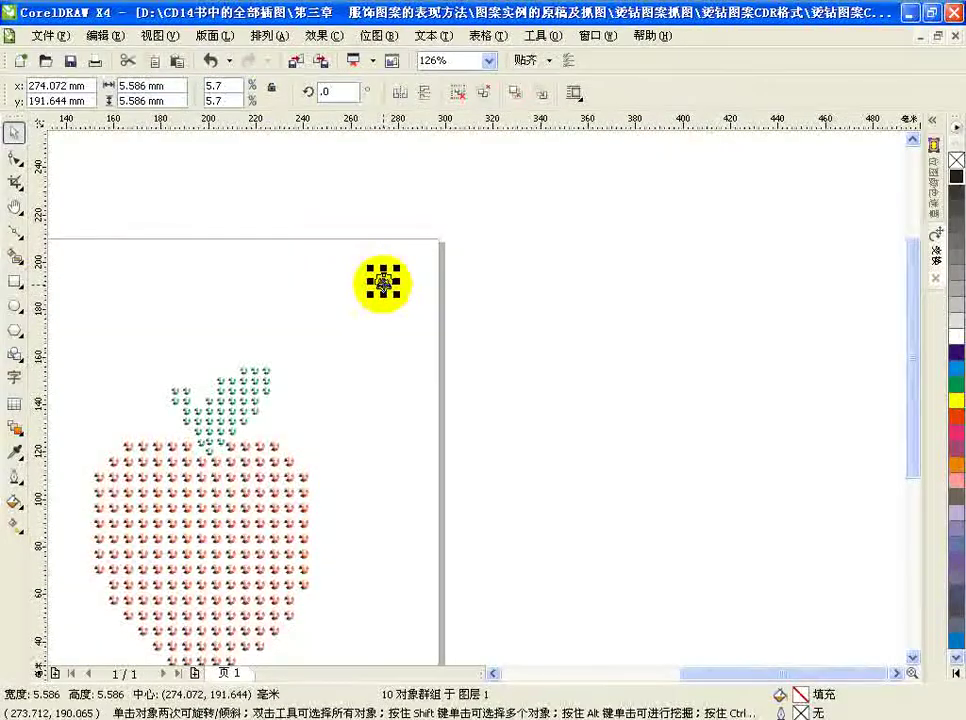
{"action": "left_click_drag", "start_coordinate": [383, 282], "coordinate": [403, 284]}
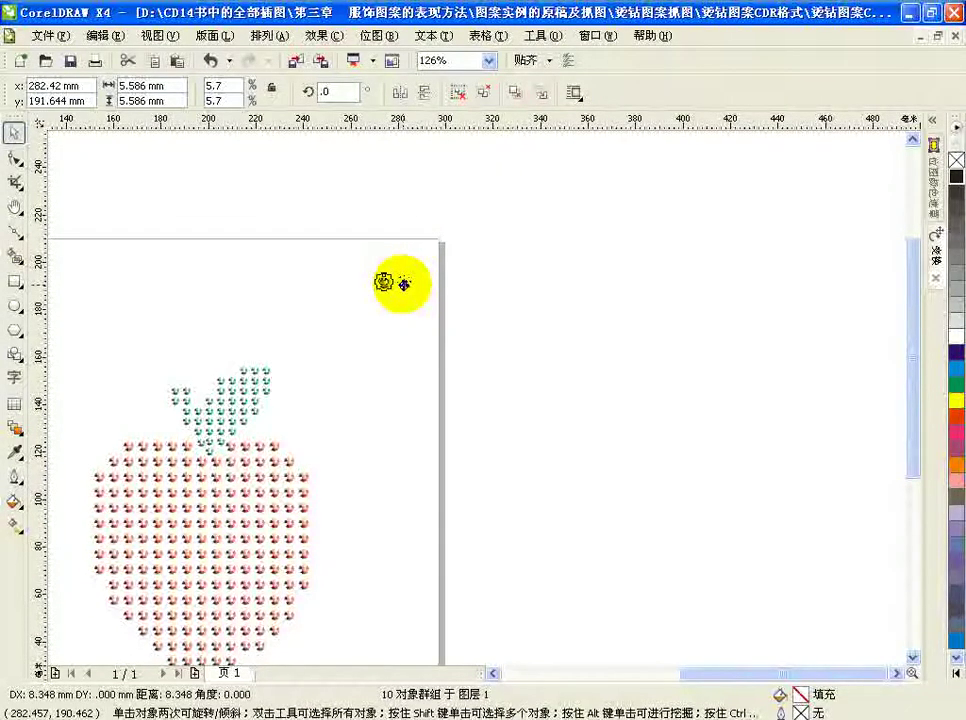
{"action": "left_click_drag", "start_coordinate": [403, 284], "coordinate": [403, 284]}
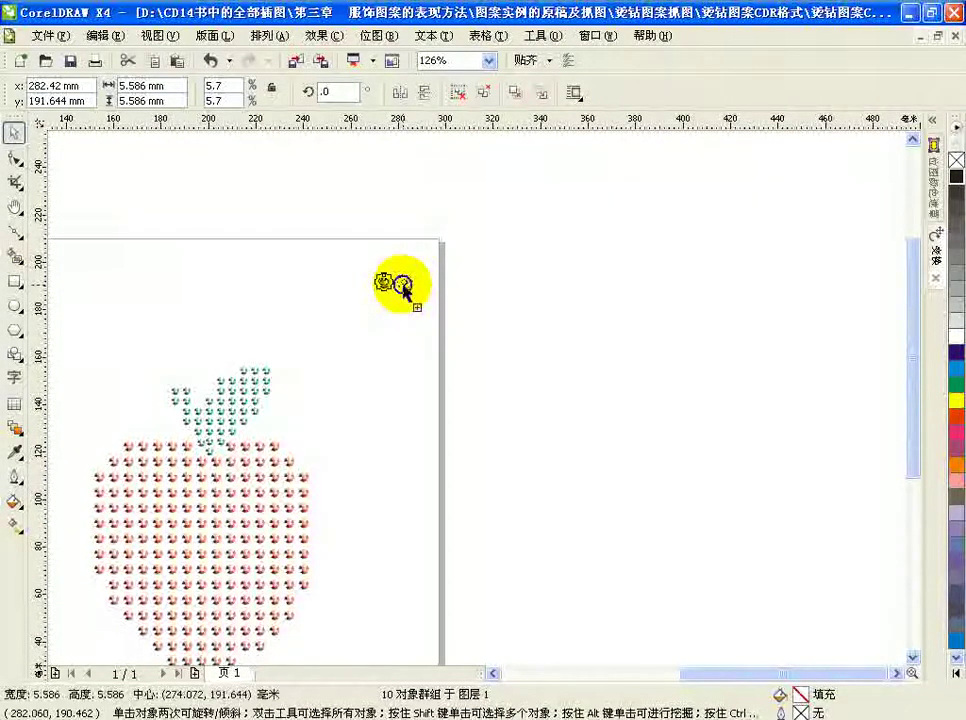
{"action": "key", "text": "ctrl+r"}
{"action": "key", "text": "ctrl+r"}
{"action": "key", "text": "ctrl+r"}
{"action": "key", "text": "ctrl+r"}
{"action": "key", "text": "ctrl+r"}
{"action": "key", "text": "ctrl+r"}
{"action": "key", "text": "ctrl+r"}
{"action": "key", "text": "ctrl+r"}
{"action": "key", "text": "ctrl+r"}
{"action": "key", "text": "ctrl+r"}
{"action": "key", "text": "ctrl+r"}
{"action": "key", "text": "ctrl+r"}
{"action": "key", "text": "ctrl+r"}
{"action": "key", "text": "ctrl+r"}
{"action": "key", "text": "ctrl+r"}
{"action": "key", "text": "ctrl+r"}
{"action": "key", "text": "ctrl+r"}
{"action": "key", "text": "ctrl+r"}
{"action": "key", "text": "ctrl+r"}
{"action": "key", "text": "ctrl+r"}
{"action": "key", "text": "ctrl+r"}
{"action": "key", "text": "ctrl+r"}
{"action": "key", "text": "ctrl+r"}
{"action": "key", "text": "ctrl+r"}
{"action": "key", "text": "ctrl+r"}
{"action": "key", "text": "ctrl+r"}
{"action": "key", "text": "ctrl+r"}
{"action": "key", "text": "ctrl+r"}
{"action": "left_click", "coordinate": [523, 398]}
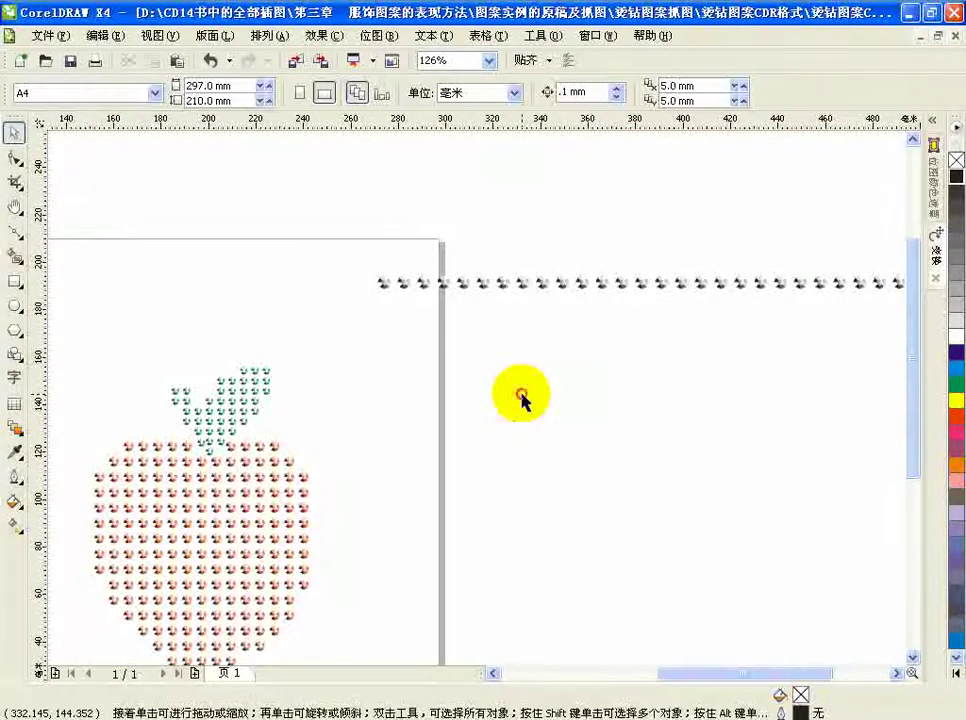
Extend the rhinestone row at the same spacing until it holds 62 stones, about 515 mm long.
{"action": "key", "text": "Tab"}
{"action": "key", "text": "F3"}
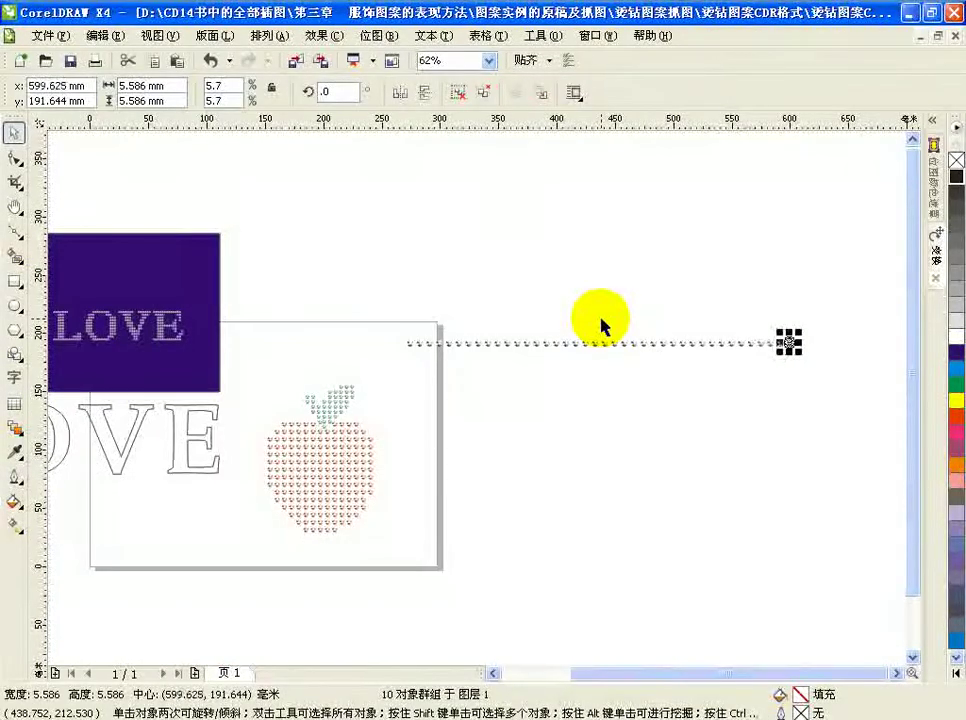
{"action": "key", "text": "ctrl+r"}
{"action": "key", "text": "ctrl+r"}
{"action": "key", "text": "ctrl+r"}
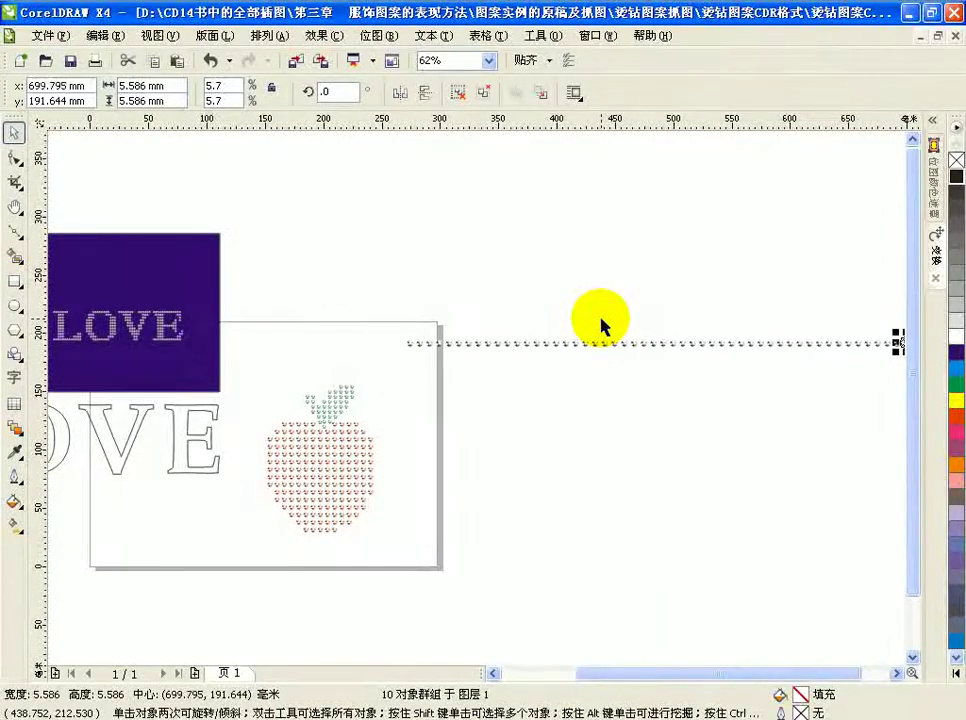
{"action": "left_click", "coordinate": [898, 673]}
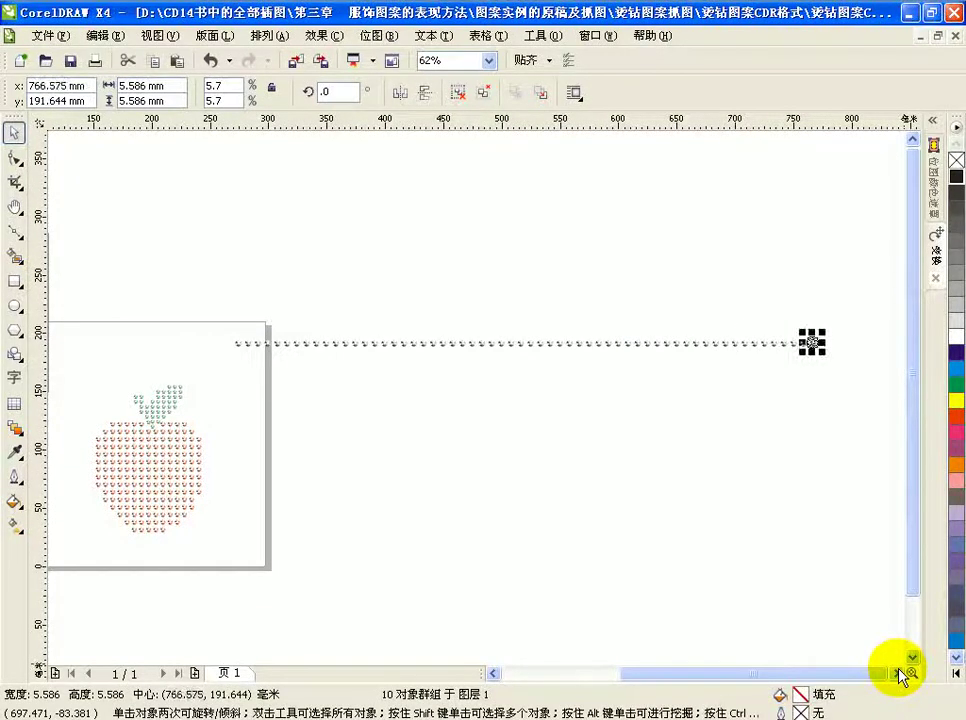
Copy the whole rhinestone row about 11.3 mm down and repeat the copy to build a grid of 19 rows.
{"action": "left_click_drag", "start_coordinate": [219, 316], "coordinate": [845, 372]}
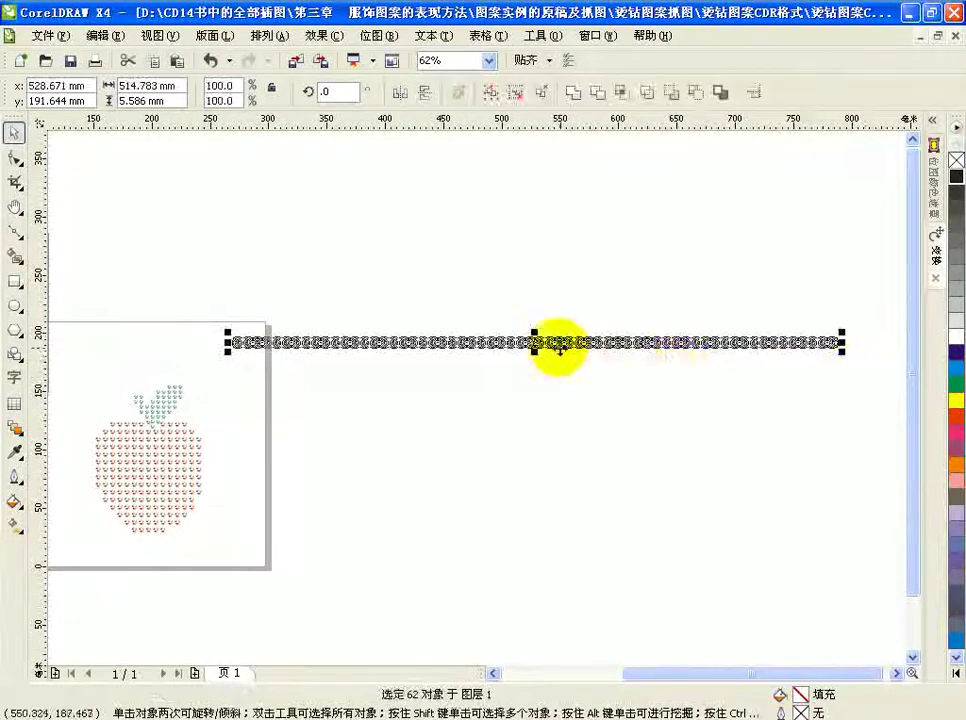
{"action": "mouse_move", "coordinate": [534, 342]}
{"action": "left_mouse_down"}
{"action": "mouse_move", "coordinate": [537, 360]}
{"action": "mouse_move", "coordinate": [524, 354]}
{"action": "left_mouse_up"}
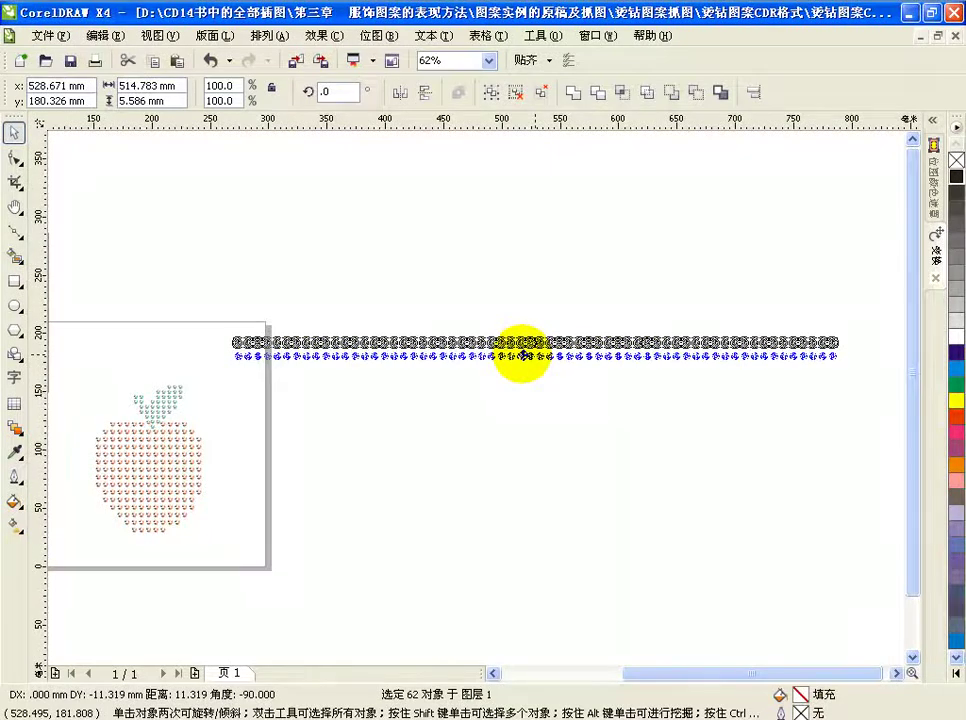
{"action": "left_click_drag", "start_coordinate": [524, 354], "coordinate": [520, 348]}
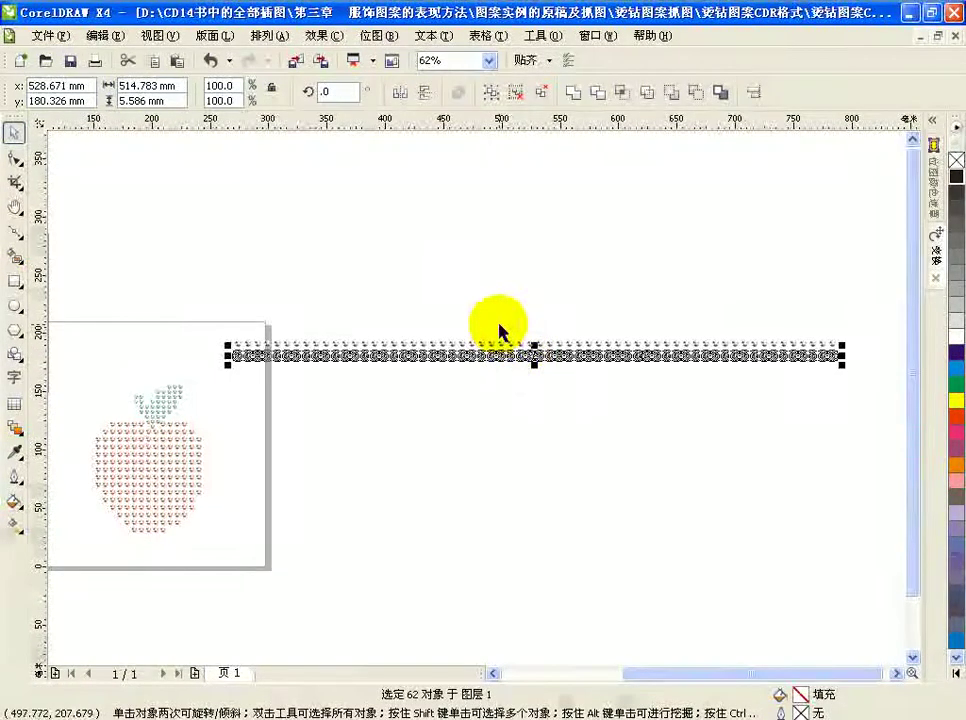
{"action": "key", "text": "ctrl+r"}
{"action": "key", "text": "ctrl+r"}
{"action": "key", "text": "ctrl+r"}
{"action": "key", "text": "ctrl+r"}
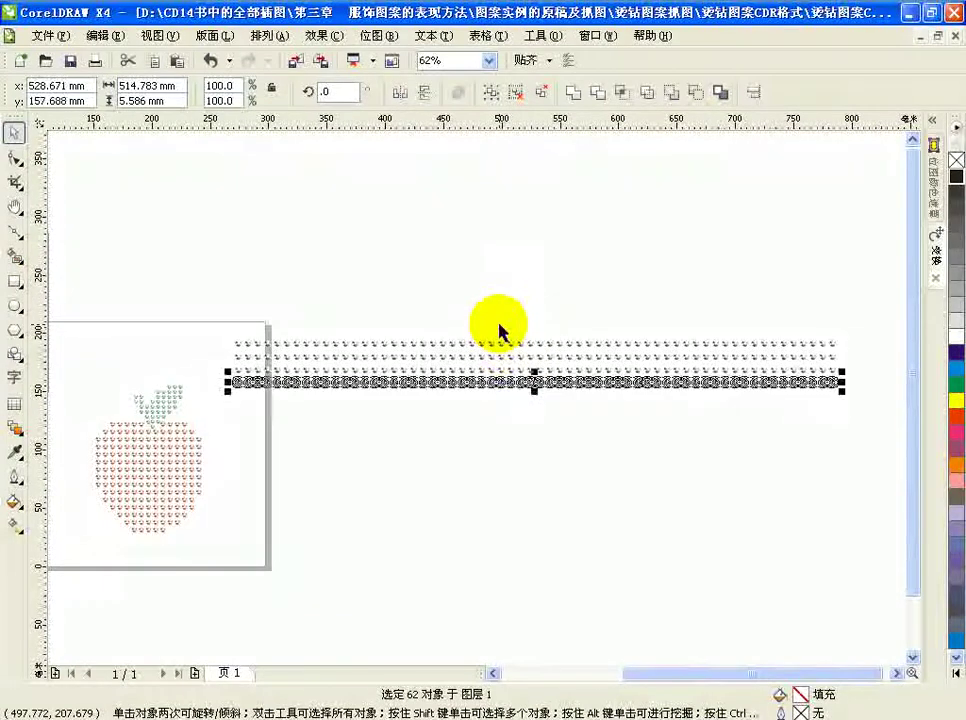
{"action": "key", "text": "ctrl+r"}
{"action": "key", "text": "ctrl+r"}
{"action": "key", "text": "ctrl+r"}
{"action": "key", "text": "ctrl+r"}
{"action": "key", "text": "ctrl+r"}
{"action": "key", "text": "ctrl+r"}
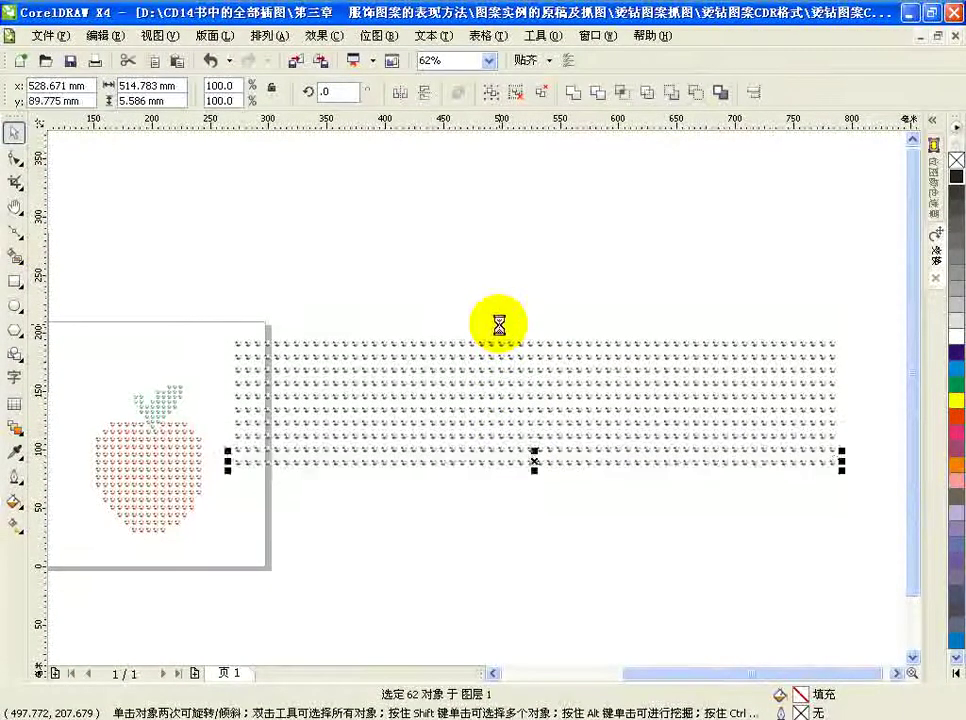
{"action": "key", "text": "Down"}
{"action": "key", "text": "Down"}
{"action": "key", "text": "Down"}
{"action": "key", "text": "Down"}
{"action": "key", "text": "Down"}
{"action": "key", "text": "Down"}
{"action": "key", "text": "Down"}
{"action": "key", "text": "Down"}
{"action": "key", "text": "Down"}
{"action": "key", "text": "Down"}
{"action": "key", "text": "Down"}
{"action": "key", "text": "Down"}
{"action": "key", "text": "Down"}
{"action": "key", "text": "Down"}
{"action": "key", "text": "Down"}
{"action": "key", "text": "Down"}
{"action": "key", "text": "Down"}
{"action": "key", "text": "Down"}
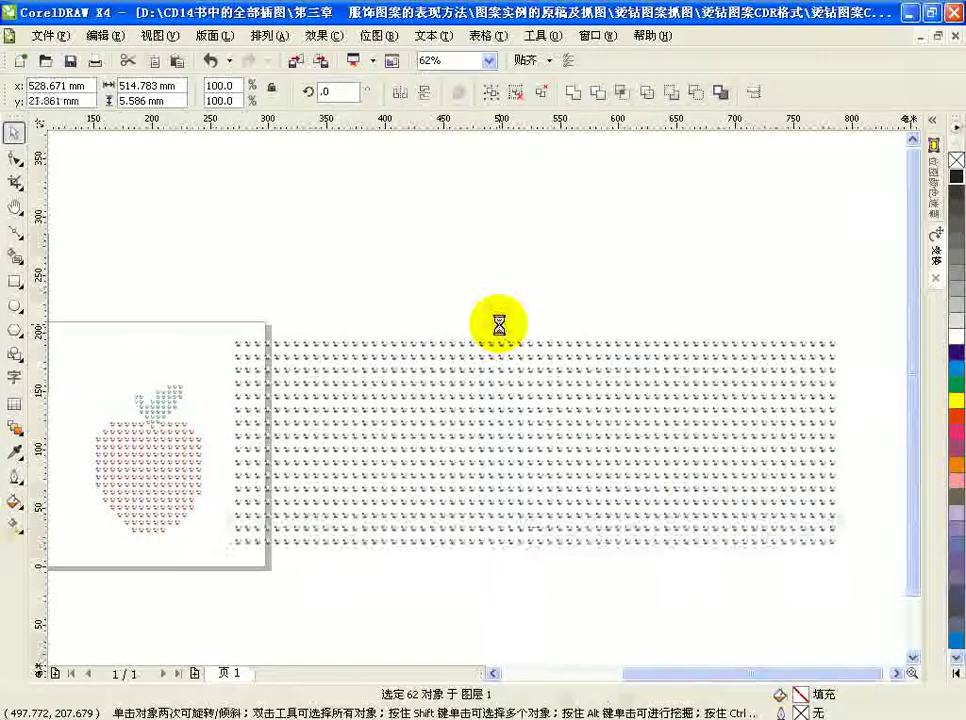
{"action": "left_click", "coordinate": [508, 298]}
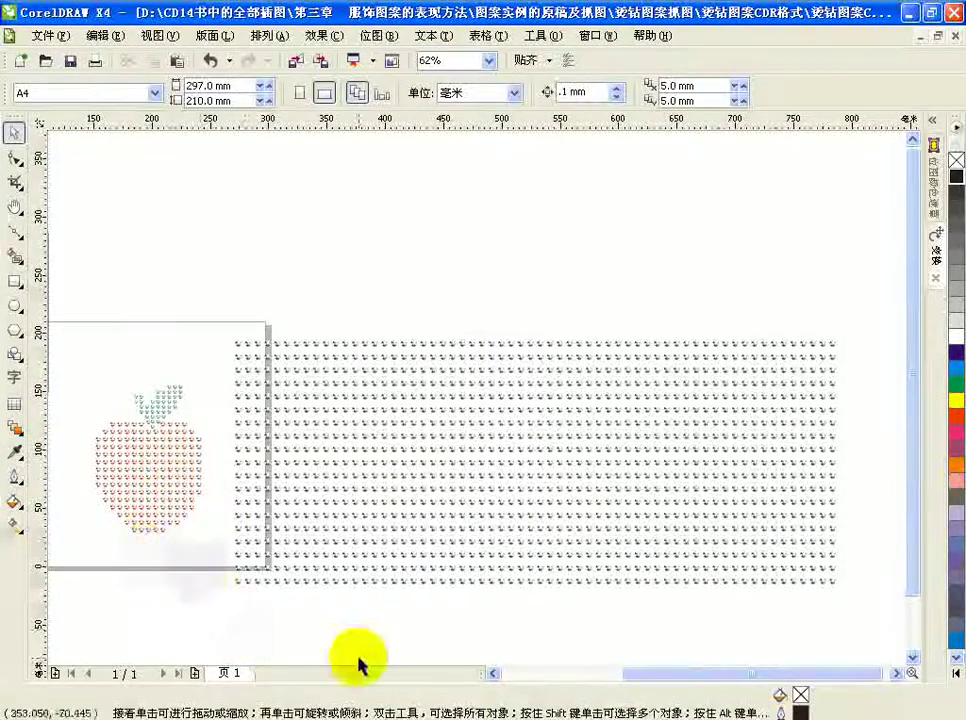
Move the outlined LOVE text onto the rhinestone grid and enlarge it to about 461 pt.
{"action": "scroll", "coordinate": [108, 395], "scroll_direction": "left", "scroll_amount": 3}
{"action": "left_click_drag", "start_coordinate": [110, 453], "coordinate": [621, 476]}
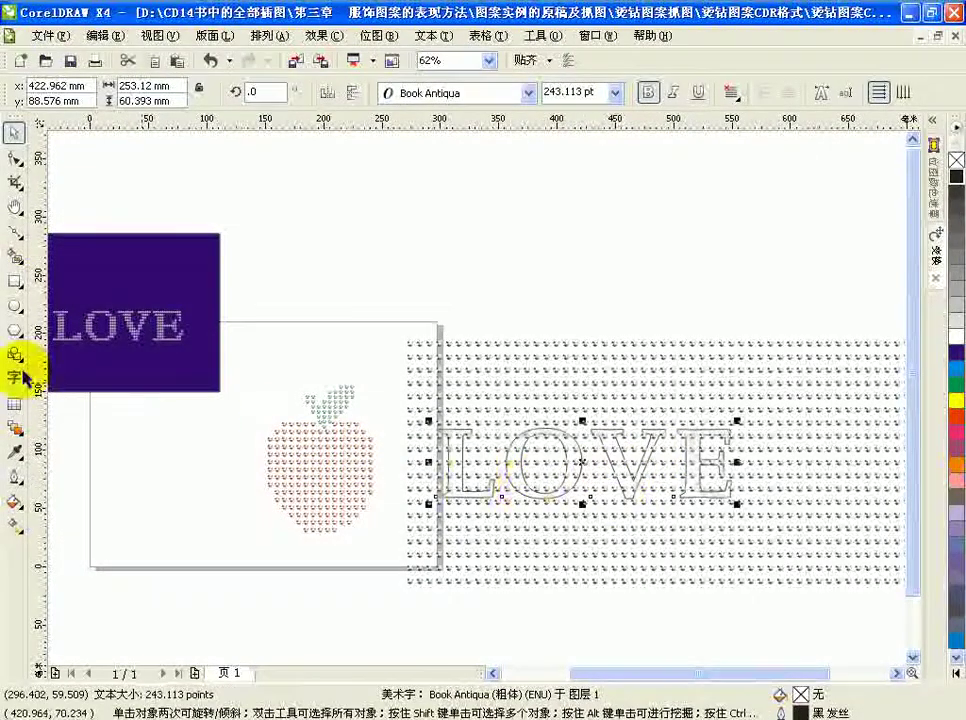
{"action": "left_click_drag", "start_coordinate": [737, 422], "coordinate": [826, 362]}
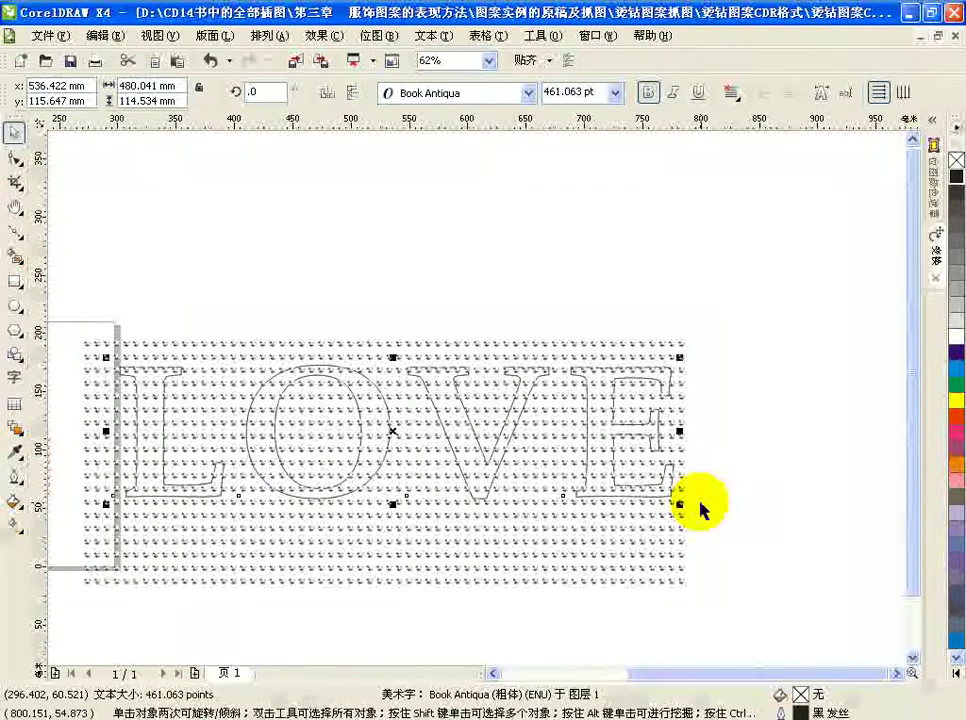
Shift the LOVE outline up and left so it sits in the upper-left part of the rhinestone grid.
{"action": "left_click_drag", "start_coordinate": [72, 321], "coordinate": [278, 543]}
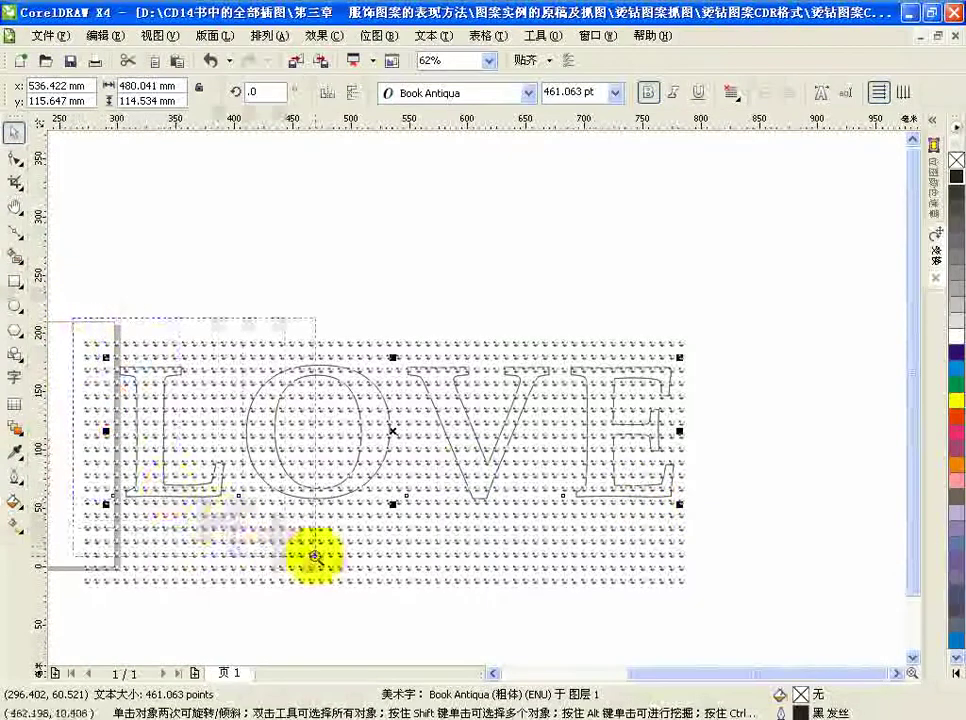
{"action": "key", "text": "shift+F2"}
{"action": "left_click", "coordinate": [492, 200]}
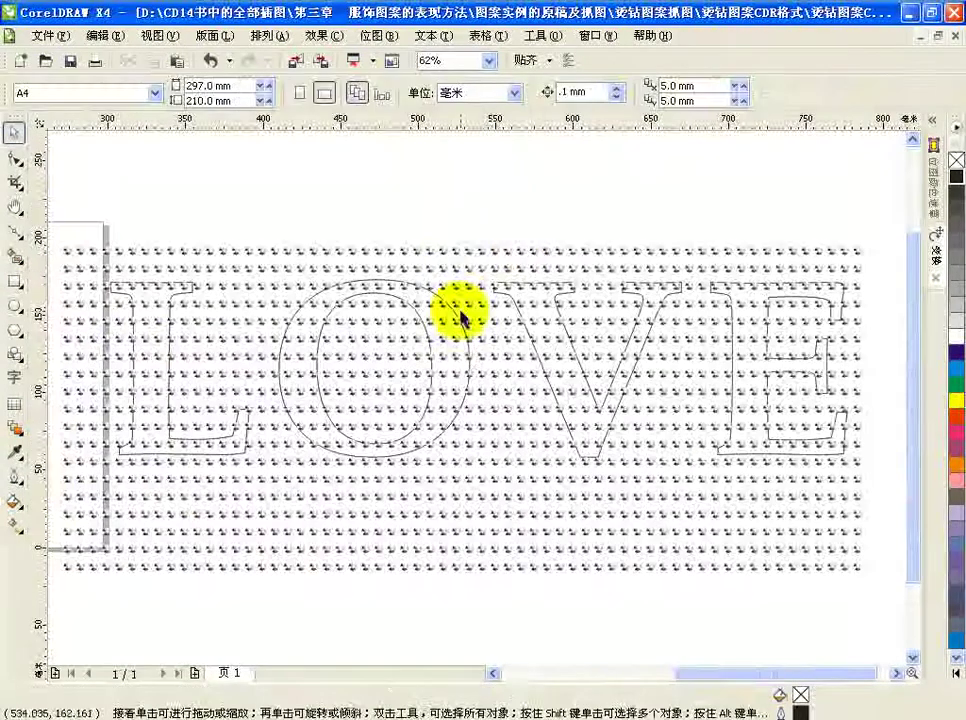
{"action": "left_click", "coordinate": [318, 350]}
{"action": "left_click_drag", "start_coordinate": [317, 345], "coordinate": [292, 323]}
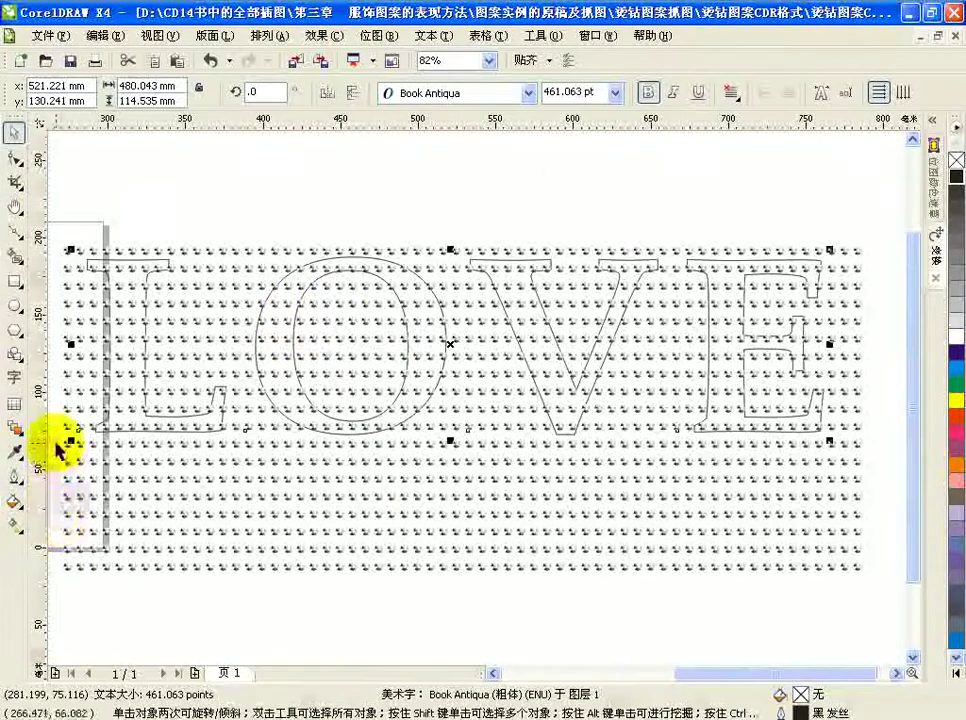
Delete the eight rhinestone rows below the LOVE outline and the two columns left of the L.
{"action": "left_click_drag", "start_coordinate": [58, 437], "coordinate": [885, 600]}
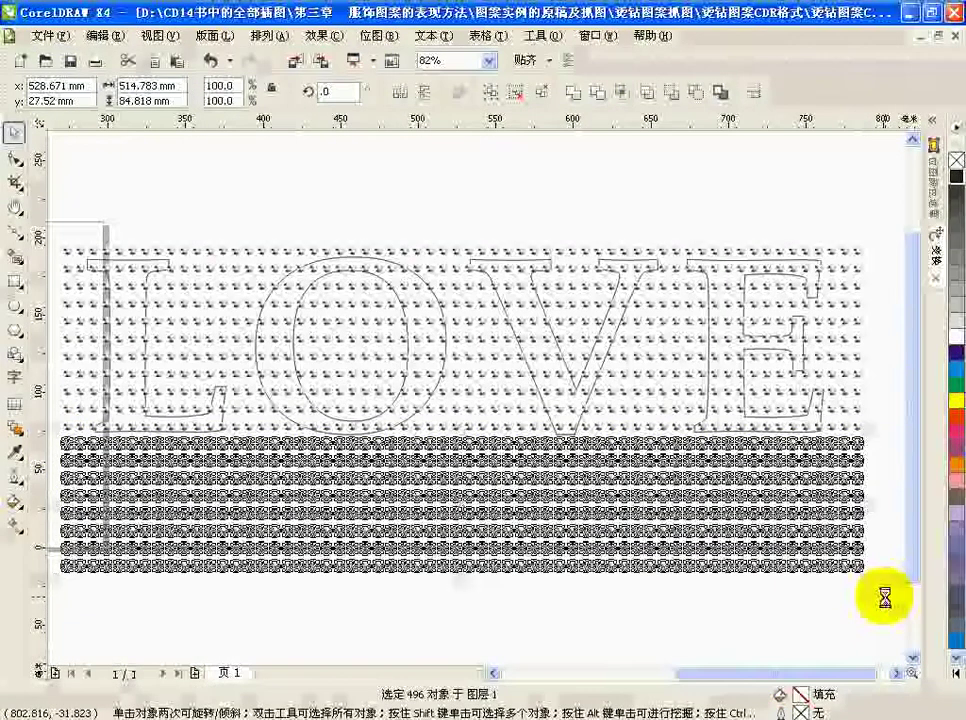
{"action": "key", "text": "Delete"}
{"action": "left_click_drag", "start_coordinate": [56, 230], "coordinate": [83, 442]}
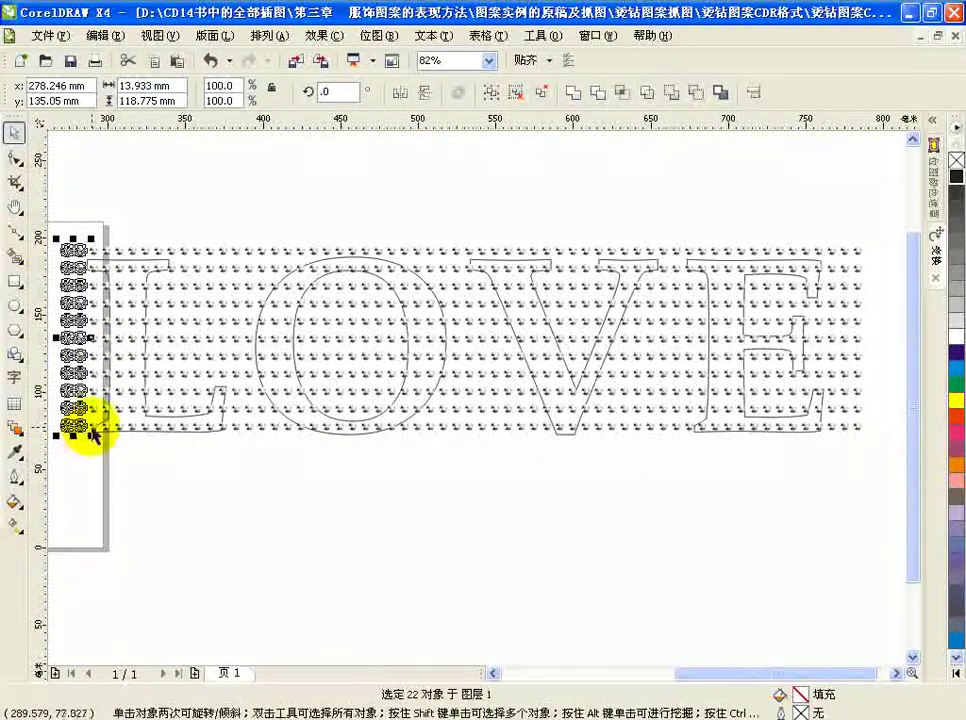
{"action": "key", "text": "Delete"}
Delete the blocks of rhinestones in the gaps between L and O and between O and V.
{"action": "left_click_drag", "start_coordinate": [171, 208], "coordinate": [249, 383]}
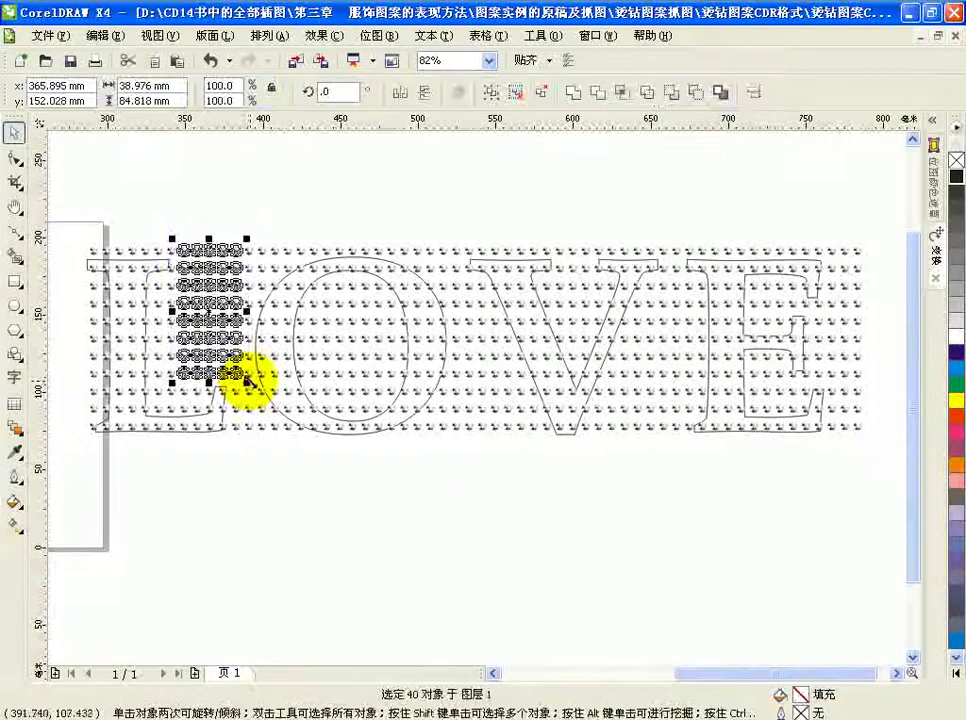
{"action": "key", "text": "Delete"}
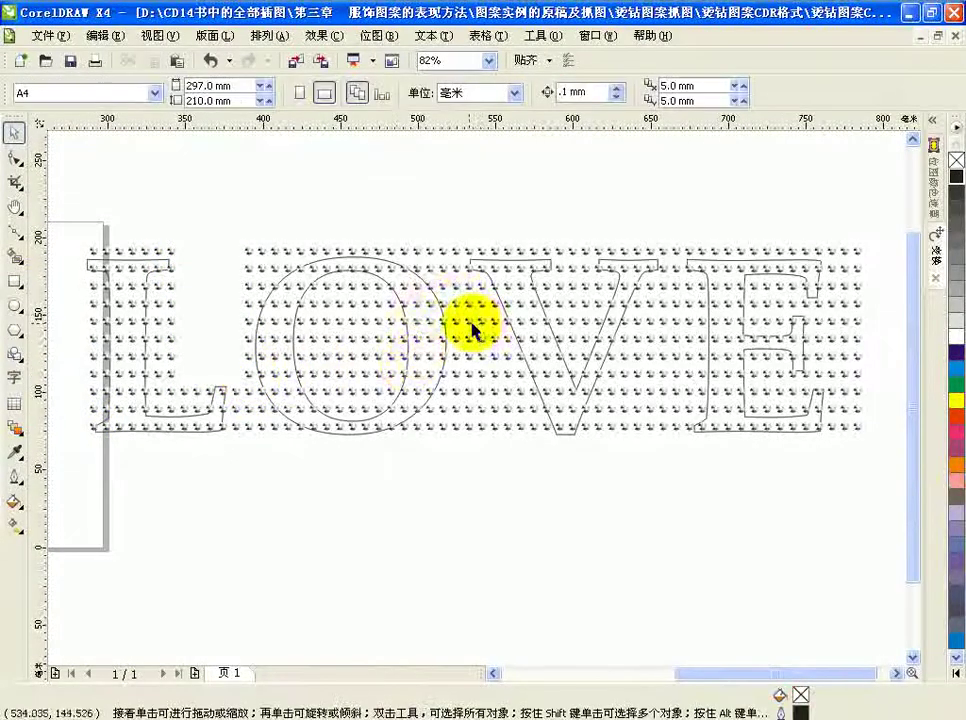
{"action": "left_click_drag", "start_coordinate": [453, 291], "coordinate": [501, 447]}
{"action": "key", "text": "Delete"}
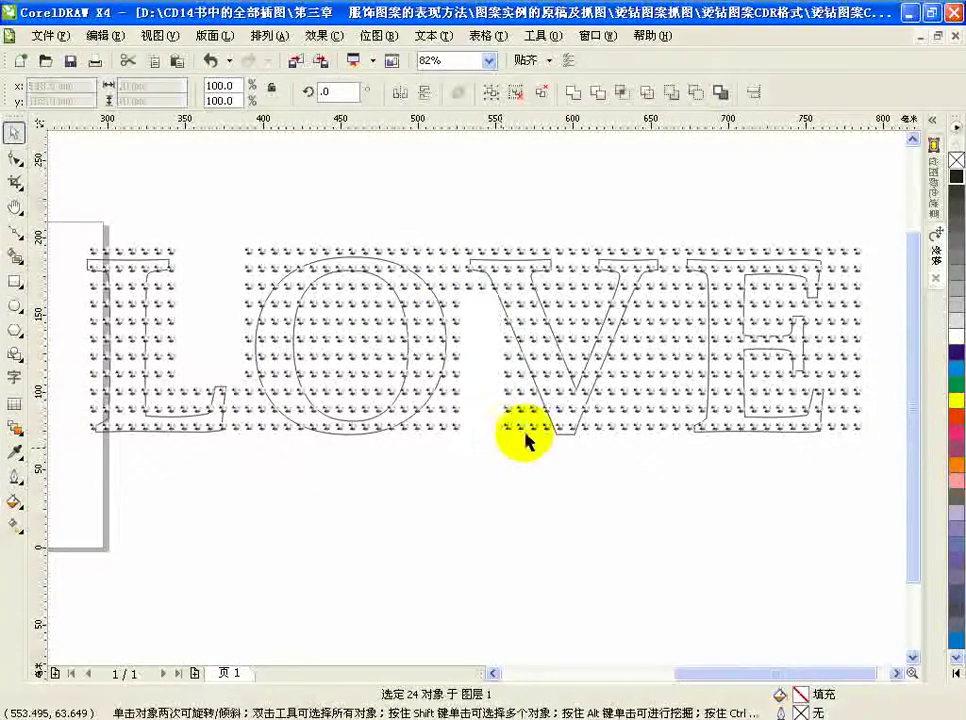
Delete the block of rhinestones in the gap between the lower parts of V and E.
{"action": "left_click_drag", "start_coordinate": [706, 338], "coordinate": [645, 437]}
{"action": "key", "text": "Delete"}
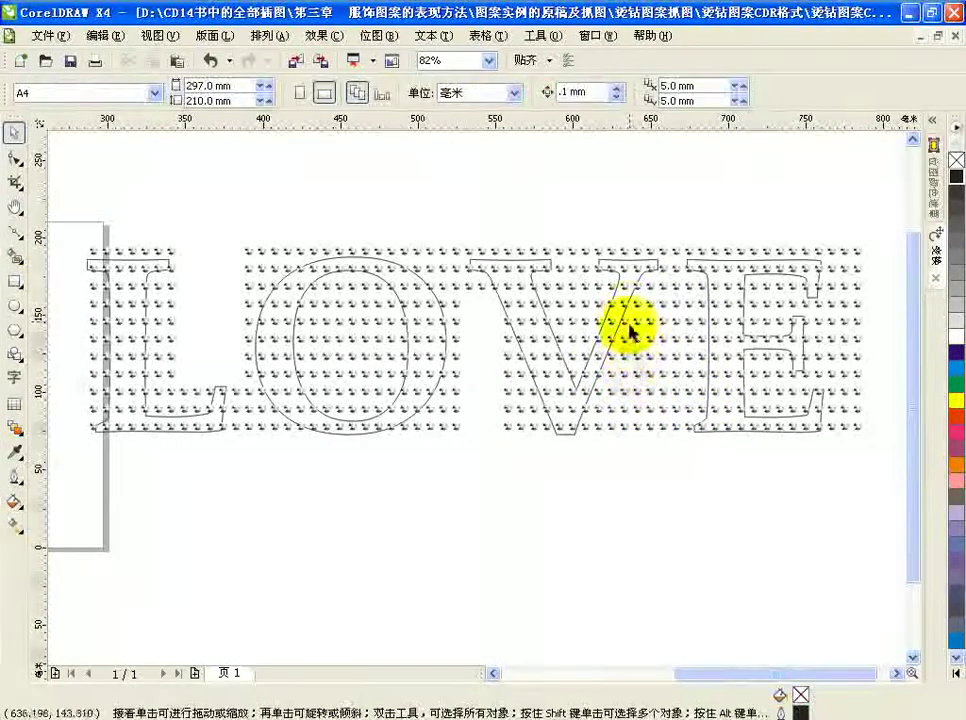
{"action": "left_click_drag", "start_coordinate": [630, 308], "coordinate": [662, 390]}
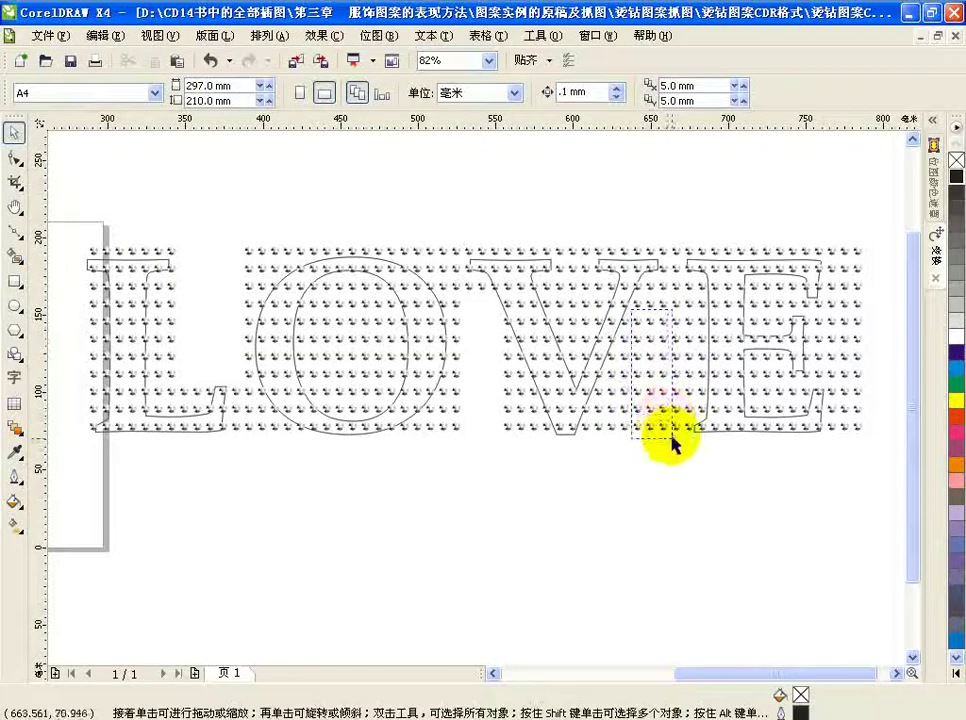
{"action": "left_click_drag", "start_coordinate": [677, 442], "coordinate": [678, 440]}
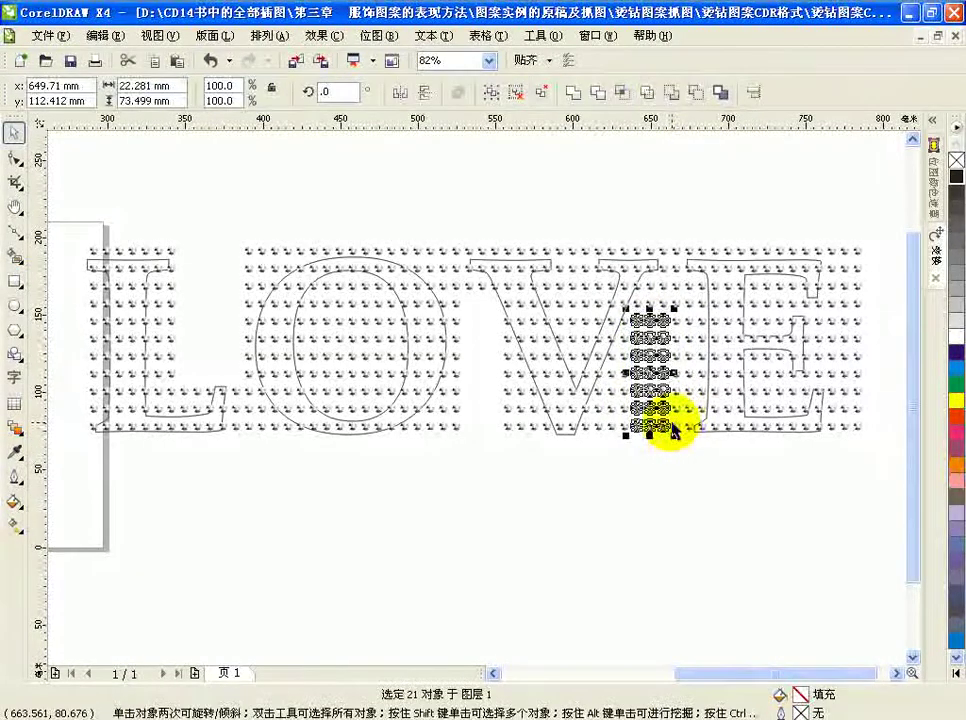
{"action": "key", "text": "Delete"}
Delete the three rhinestone columns right of the E and the six stones outside the O's upper-left curve.
{"action": "left_click_drag", "start_coordinate": [824, 210], "coordinate": [893, 470]}
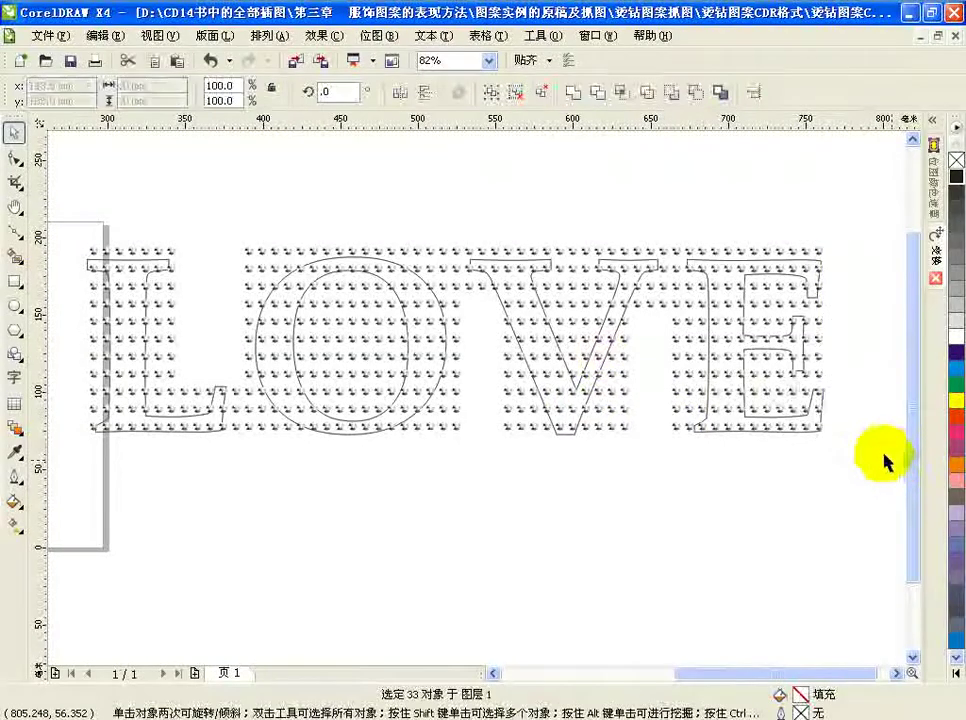
{"action": "key", "text": "Delete"}
{"action": "left_click_drag", "start_coordinate": [215, 203], "coordinate": [287, 274]}
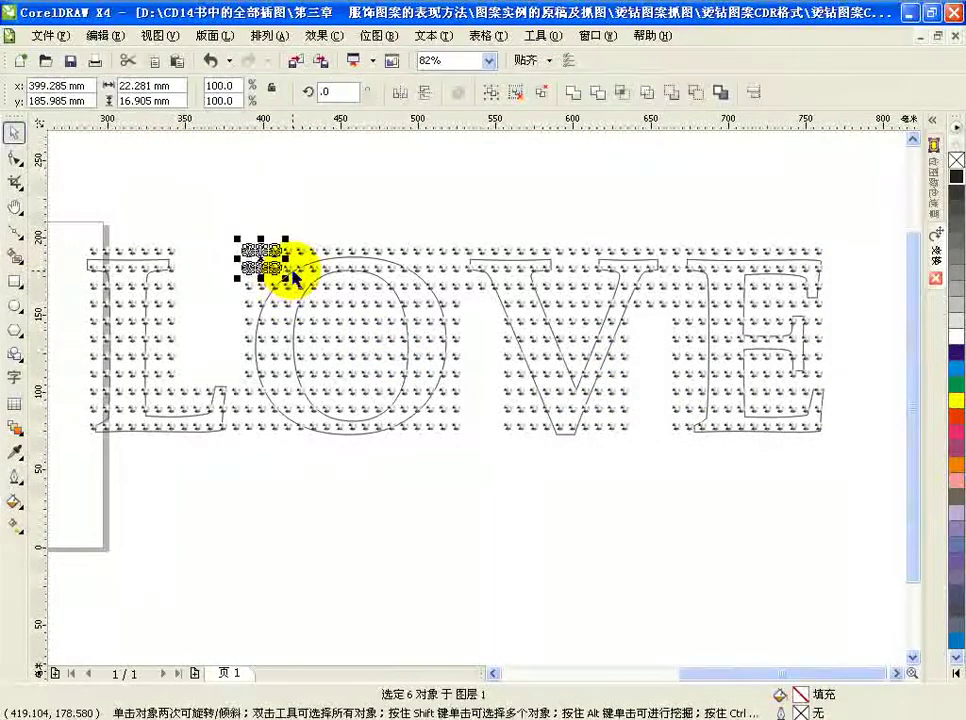
{"action": "key", "text": "Delete"}
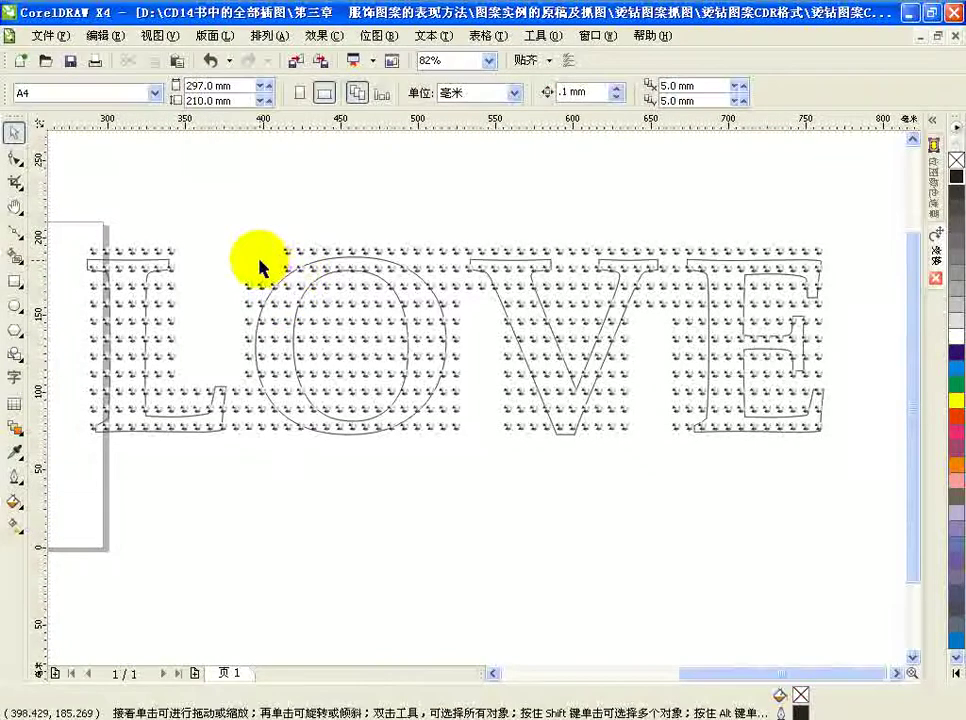
Delete the rhinestones lying outside the letter L's stem on its left and right sides.
{"action": "key", "text": "F2"}
{"action": "left_click_drag", "start_coordinate": [75, 226], "coordinate": [331, 470]}
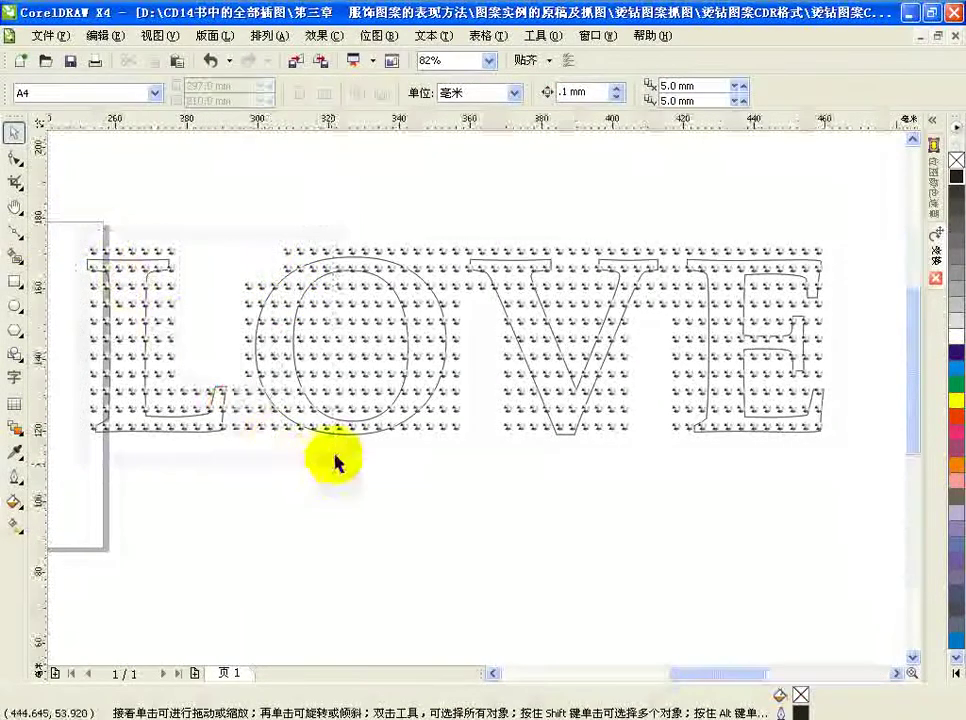
{"action": "left_click_drag", "start_coordinate": [207, 246], "coordinate": [243, 552]}
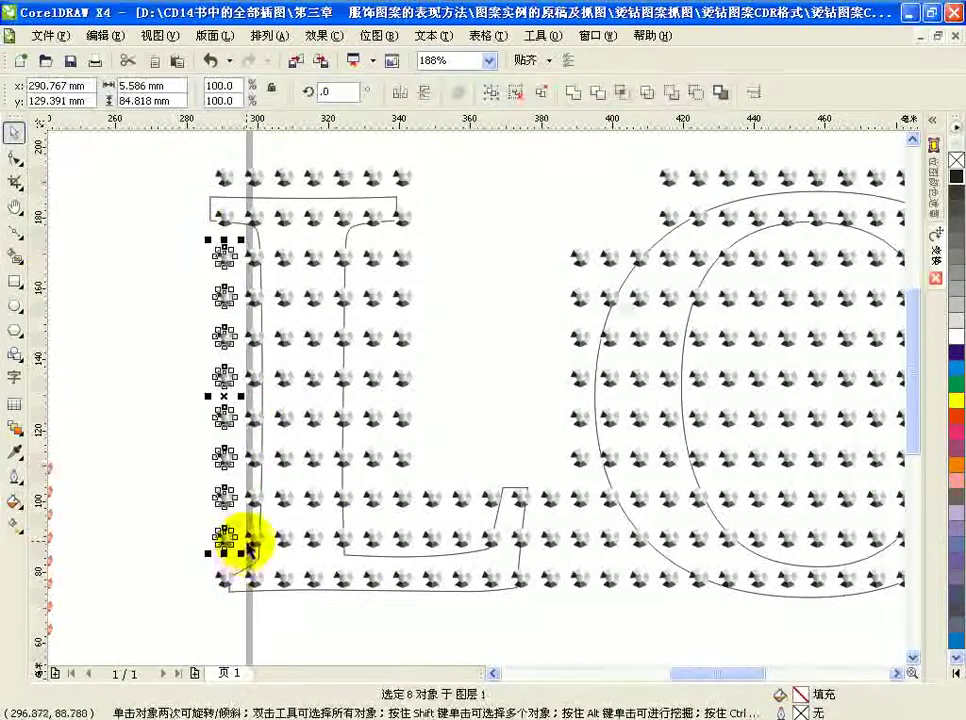
{"action": "key", "text": "Delete"}
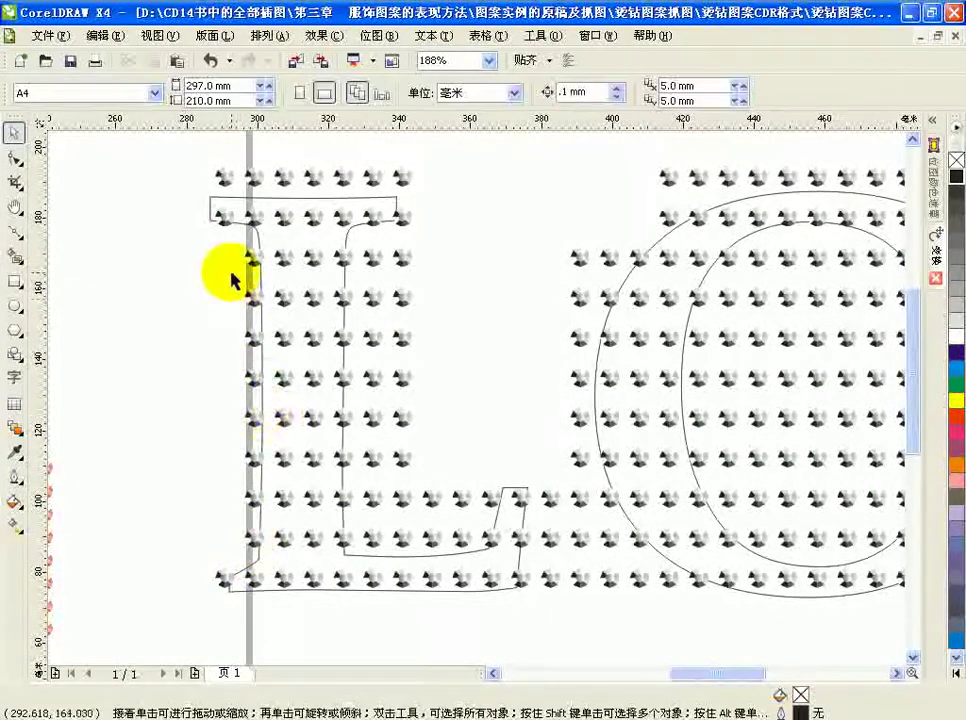
{"action": "left_click_drag", "start_coordinate": [236, 272], "coordinate": [257, 512]}
{"action": "key", "text": "Delete"}
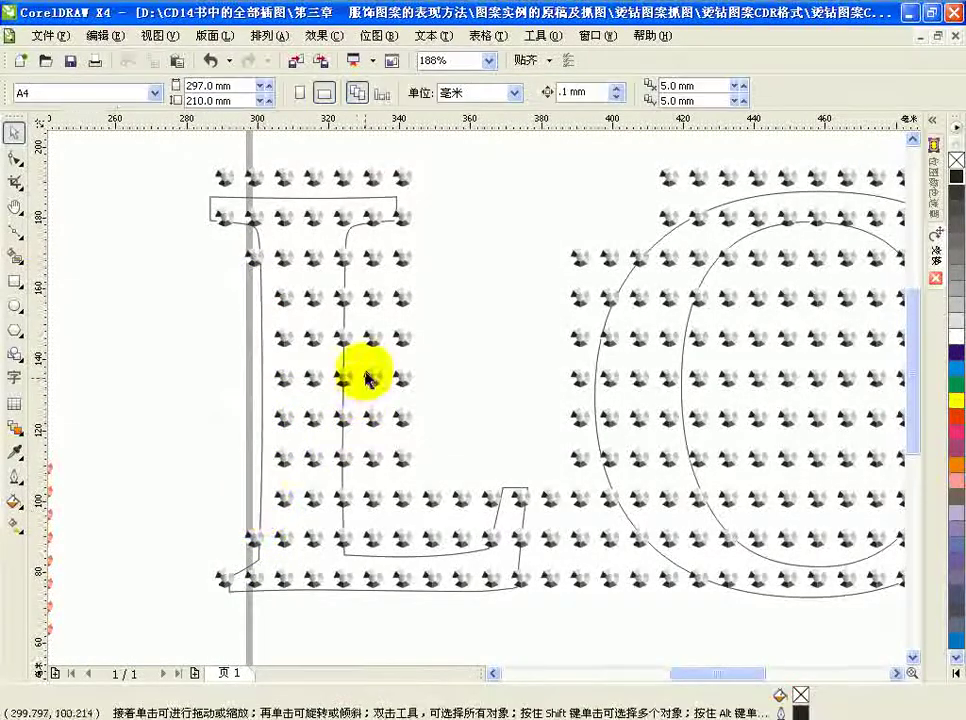
{"action": "left_click_drag", "start_coordinate": [354, 244], "coordinate": [438, 550]}
{"action": "key", "text": "Delete"}
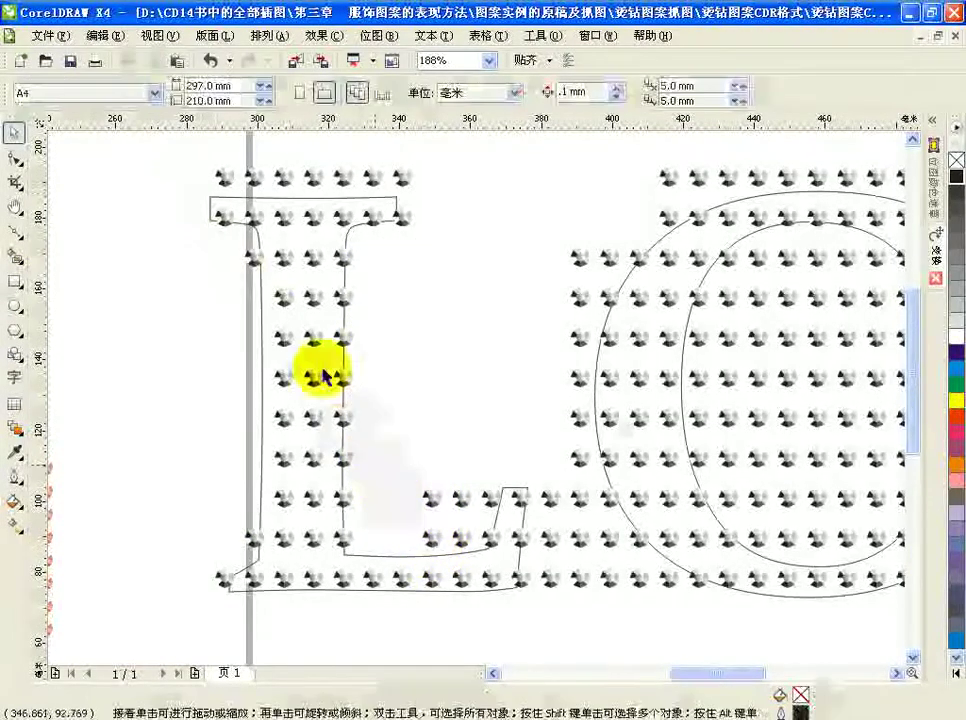
Delete the rhinestone row above the L's top serif and the stones in the open corner above its foot.
{"action": "left_click_drag", "start_coordinate": [182, 152], "coordinate": [427, 198]}
{"action": "key", "text": "Delete"}
{"action": "left_click_drag", "start_coordinate": [375, 457], "coordinate": [427, 496]}
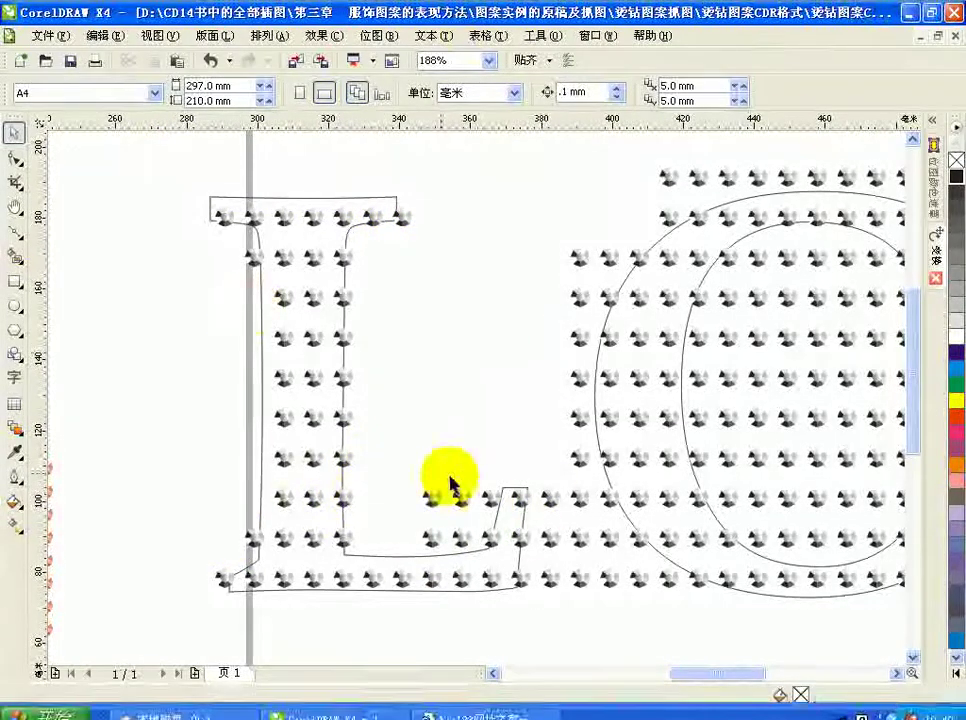
{"action": "left_click_drag", "start_coordinate": [405, 451], "coordinate": [490, 540]}
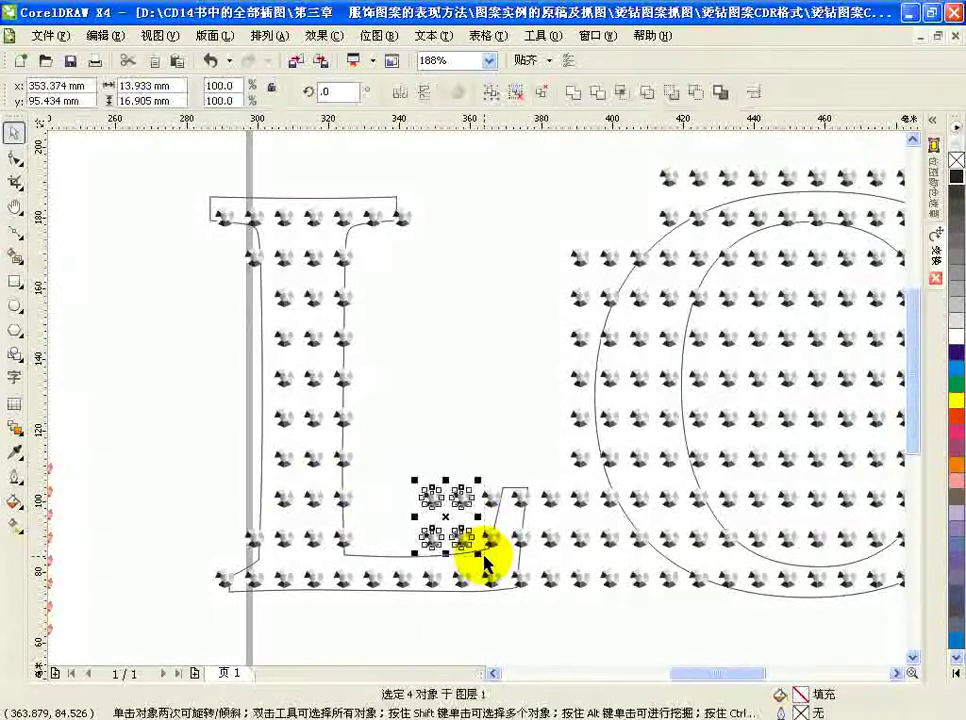
{"action": "key", "text": "Delete"}
{"action": "left_click_drag", "start_coordinate": [476, 479], "coordinate": [503, 517]}
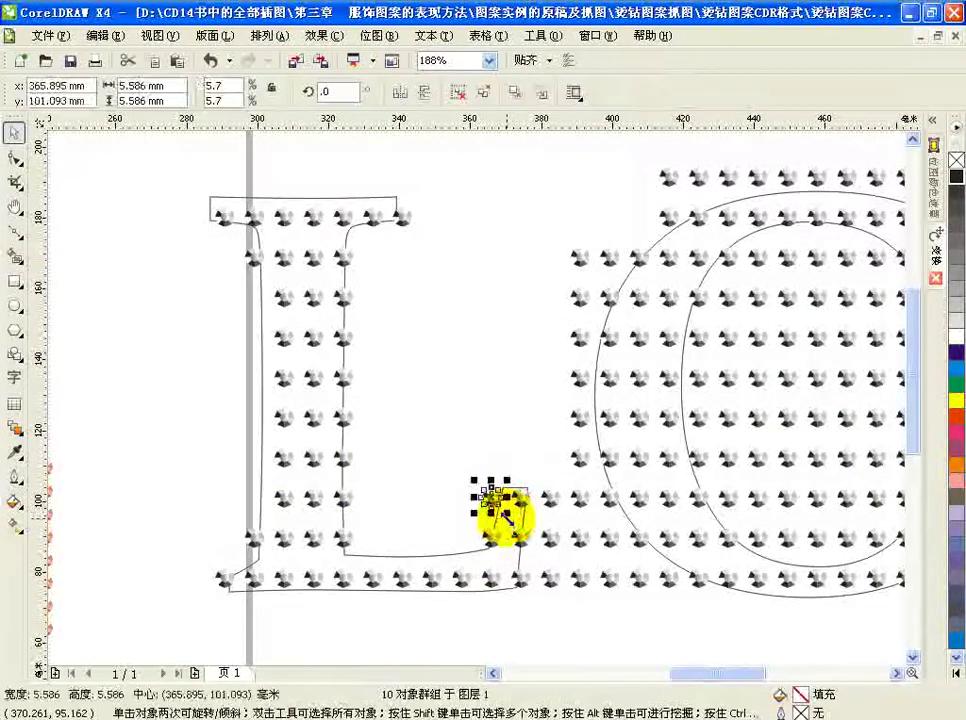
{"action": "key", "text": "Delete"}
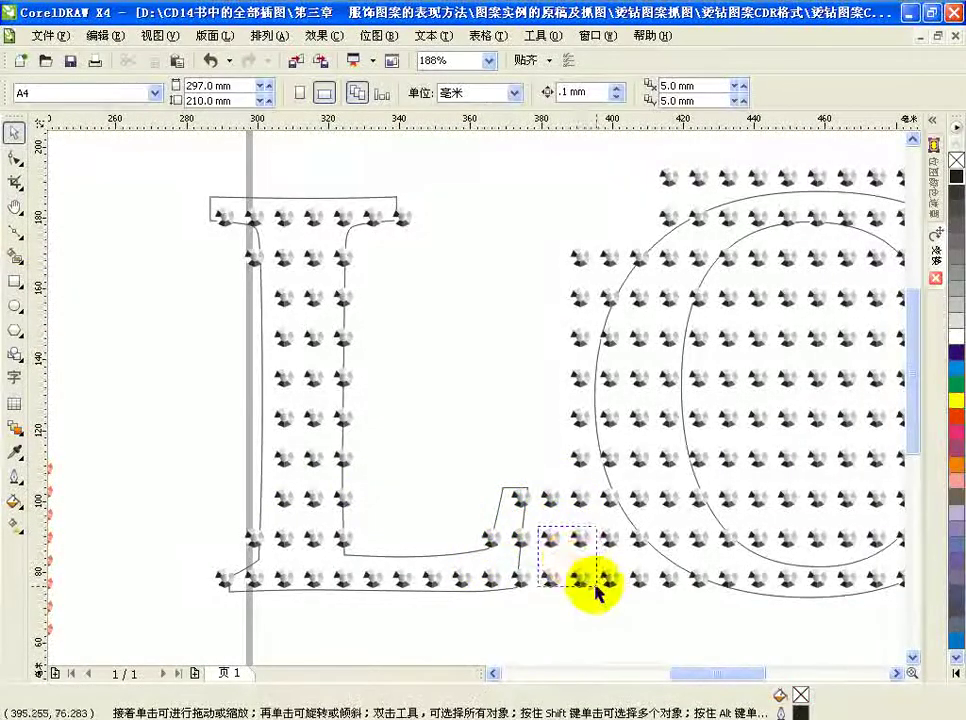
Delete the rhinestones in the two lowest rows between the L's foot and the O's lower-left curve.
{"action": "mouse_move", "coordinate": [606, 592]}
{"action": "left_mouse_down"}
{"action": "mouse_move", "coordinate": [610, 582]}
{"action": "mouse_move", "coordinate": [623, 600]}
{"action": "left_mouse_up"}
{"action": "key", "text": "Delete"}
{"action": "key", "text": "Delete"}
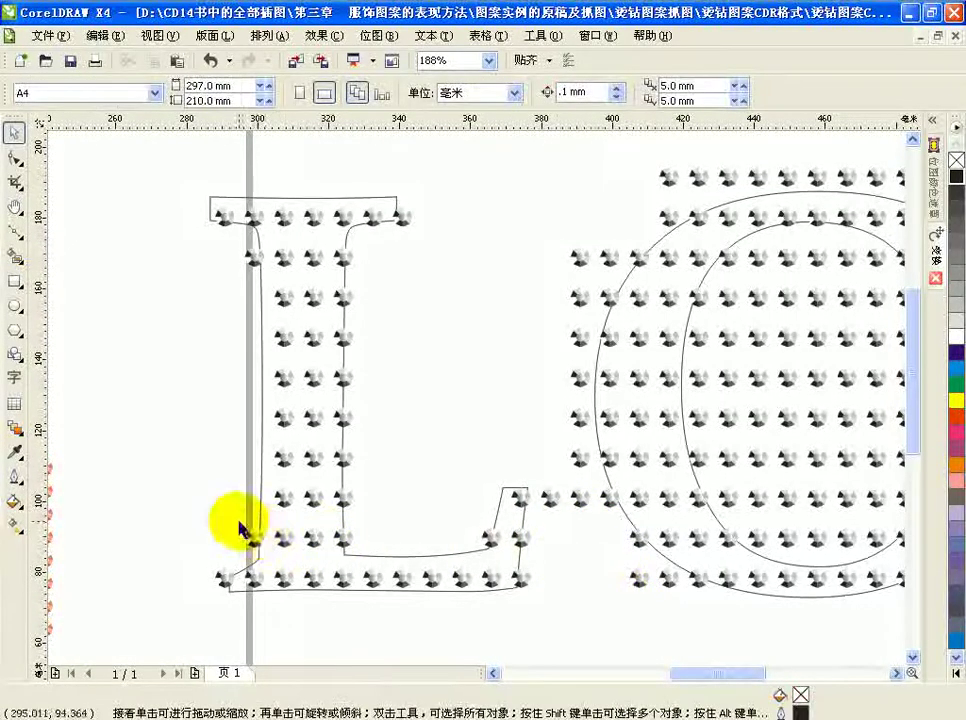
{"action": "left_click", "coordinate": [257, 545]}
{"action": "key", "text": "Delete"}
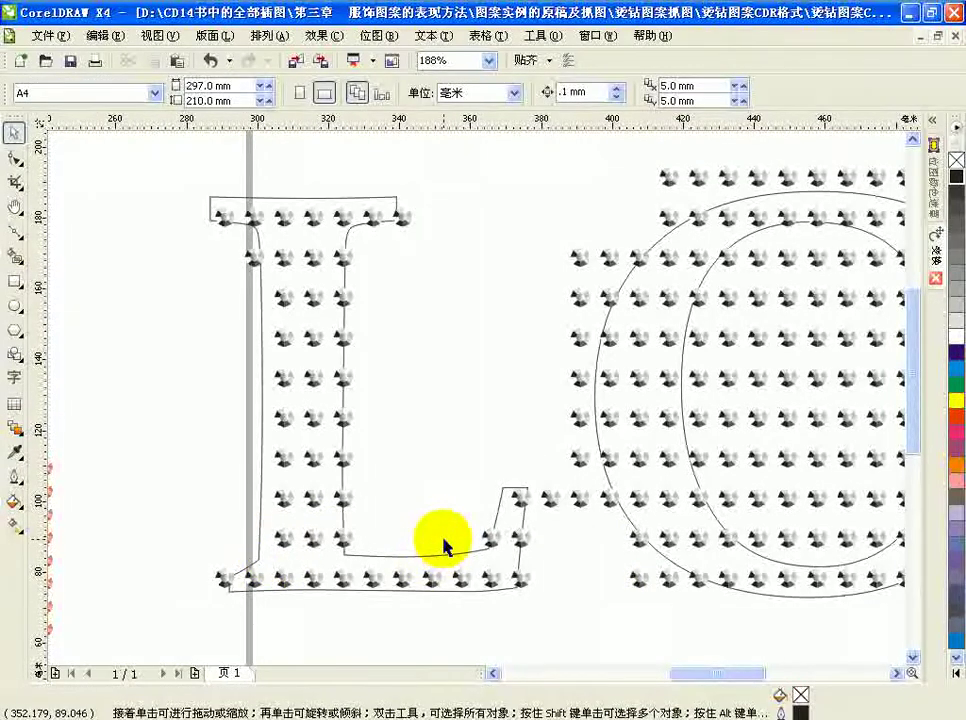
{"action": "key", "text": "ctrl+z"}
Delete the rhinestone column lying outside the O's left curve.
{"action": "left_click_drag", "start_coordinate": [542, 434], "coordinate": [601, 553]}
{"action": "key", "text": "Delete"}
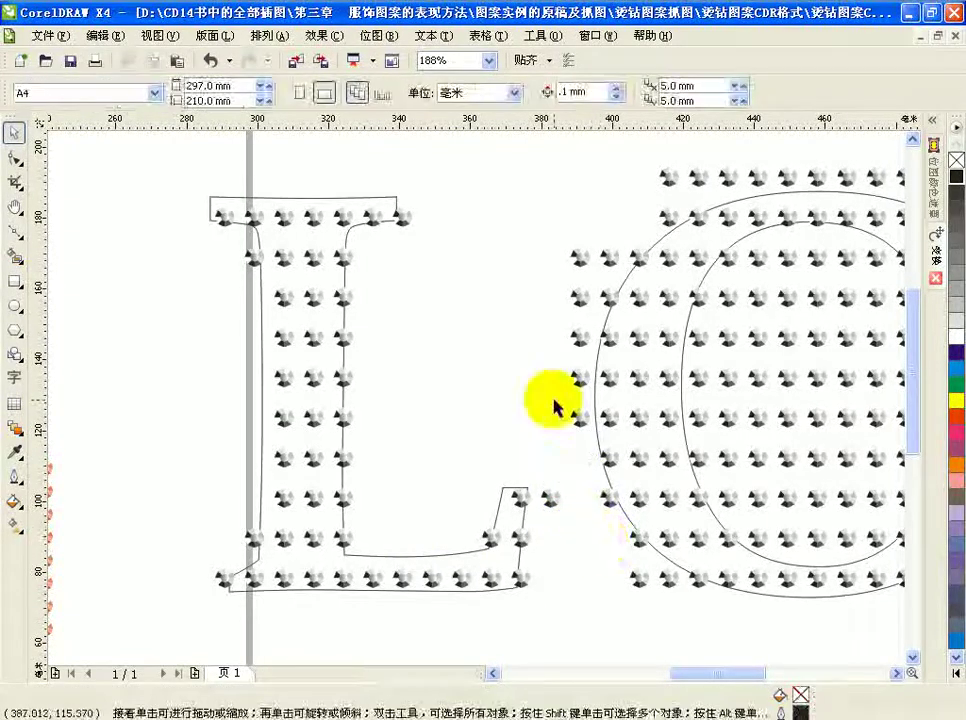
{"action": "scroll", "coordinate": [582, 511], "scroll_direction": "right", "scroll_amount": 3}
Clear the rhinestones from the O's inner opening, including the stones near its upper and lower inner edges.
{"action": "left_click_drag", "start_coordinate": [457, 283], "coordinate": [662, 517]}
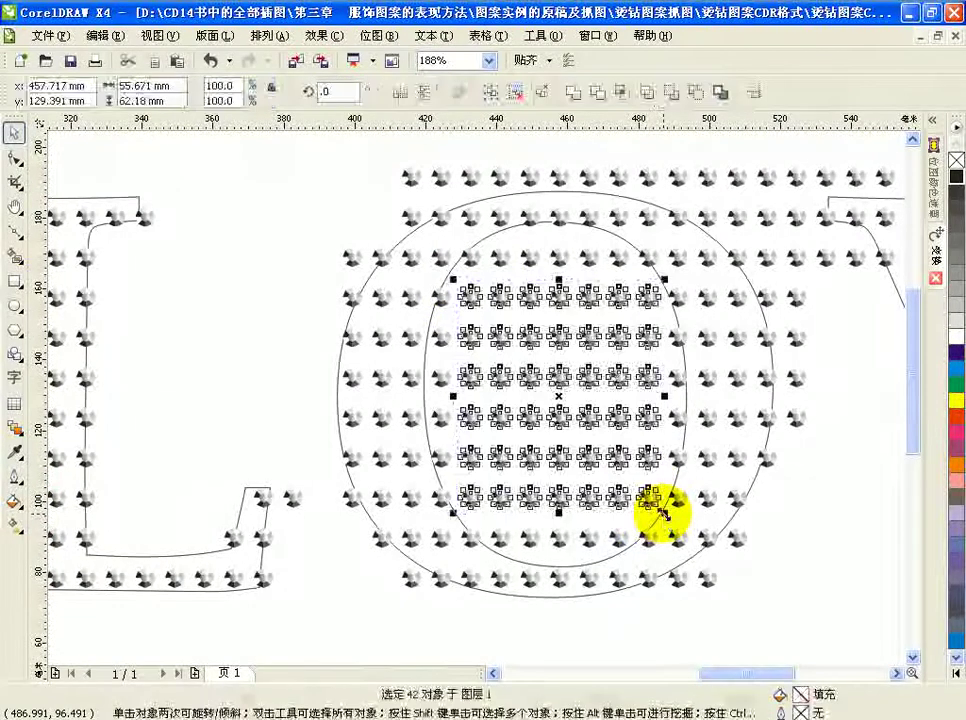
{"action": "key", "text": "Delete"}
{"action": "left_click_drag", "start_coordinate": [489, 237], "coordinate": [627, 304]}
{"action": "key", "text": "Delete"}
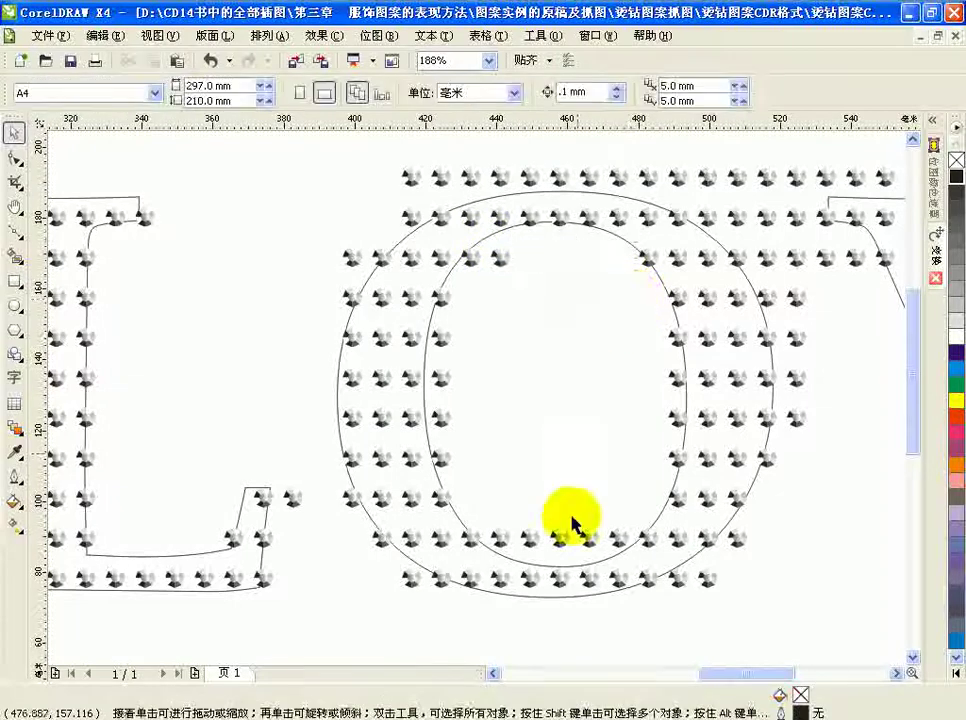
{"action": "left_click_drag", "start_coordinate": [627, 551], "coordinate": [627, 551]}
{"action": "key", "text": "Delete"}
{"action": "left_click", "coordinate": [621, 542]}
{"action": "key", "text": "Delete"}
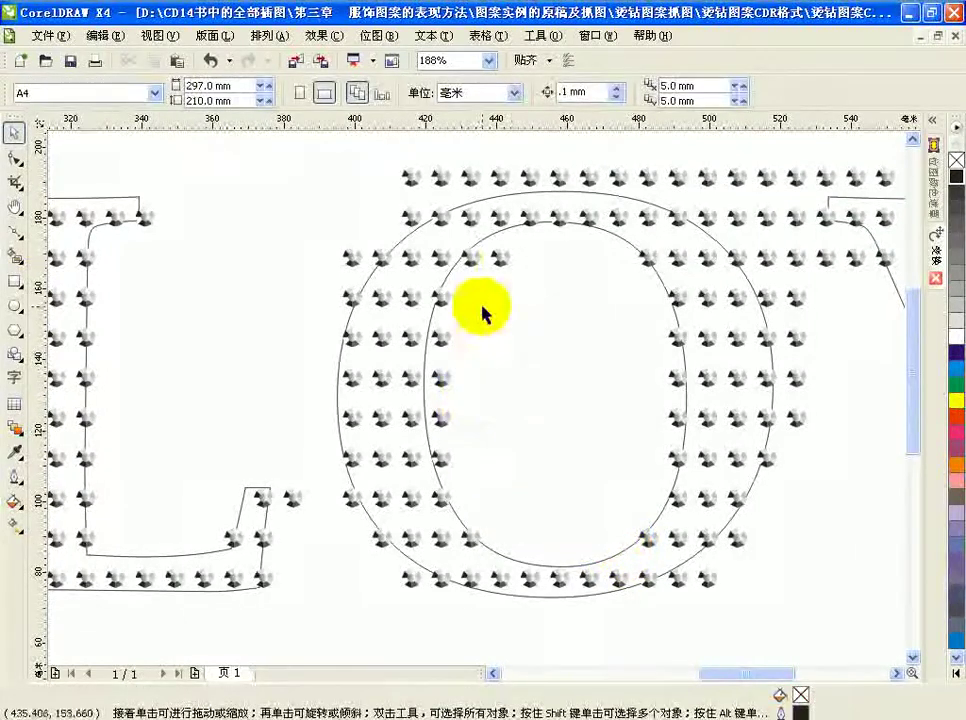
{"action": "left_click", "coordinate": [500, 258]}
{"action": "key", "text": "Delete"}
Delete the rhinestone row above the O and the two stray stones outside its upper-left curve.
{"action": "left_click_drag", "start_coordinate": [378, 150], "coordinate": [741, 195]}
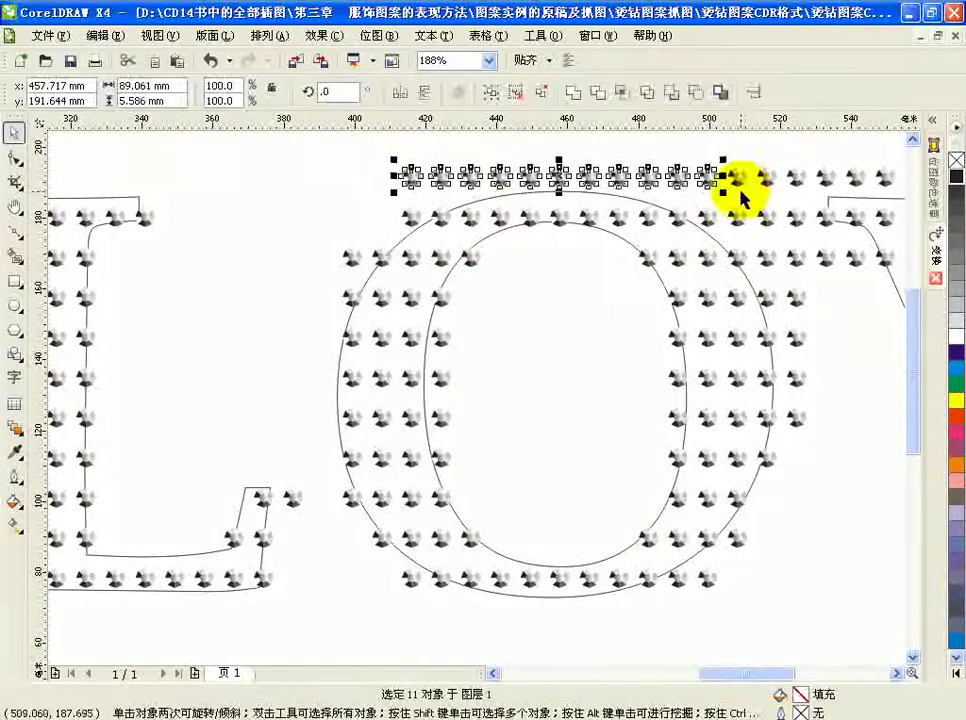
{"action": "key", "text": "Delete"}
{"action": "left_click", "coordinate": [411, 218]}
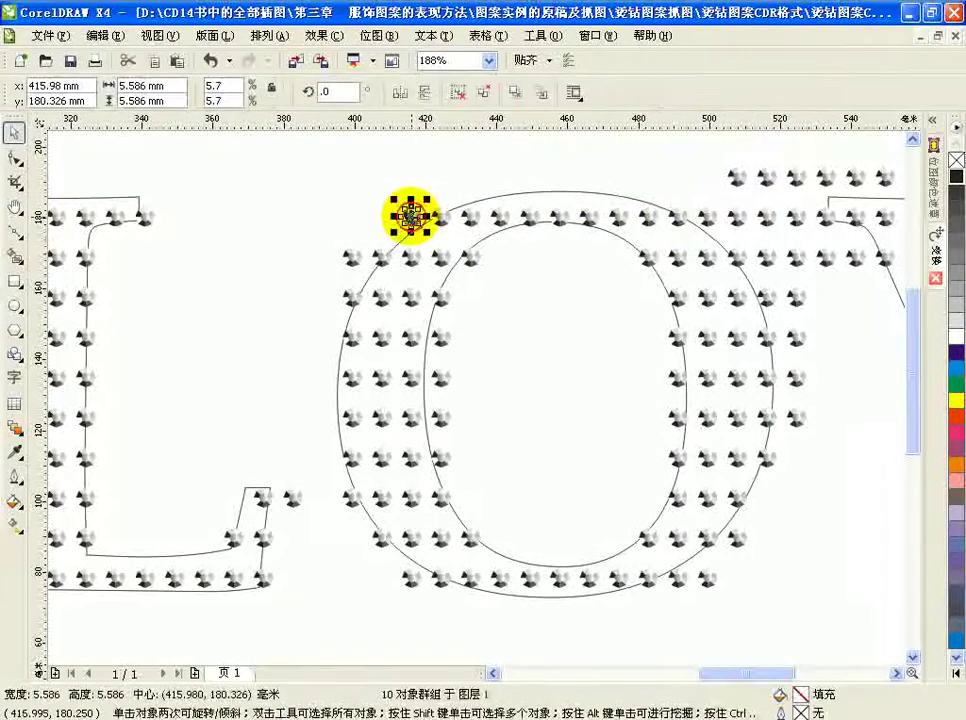
{"action": "key", "text": "Delete"}
{"action": "left_click", "coordinate": [353, 260]}
{"action": "key", "text": "Delete"}
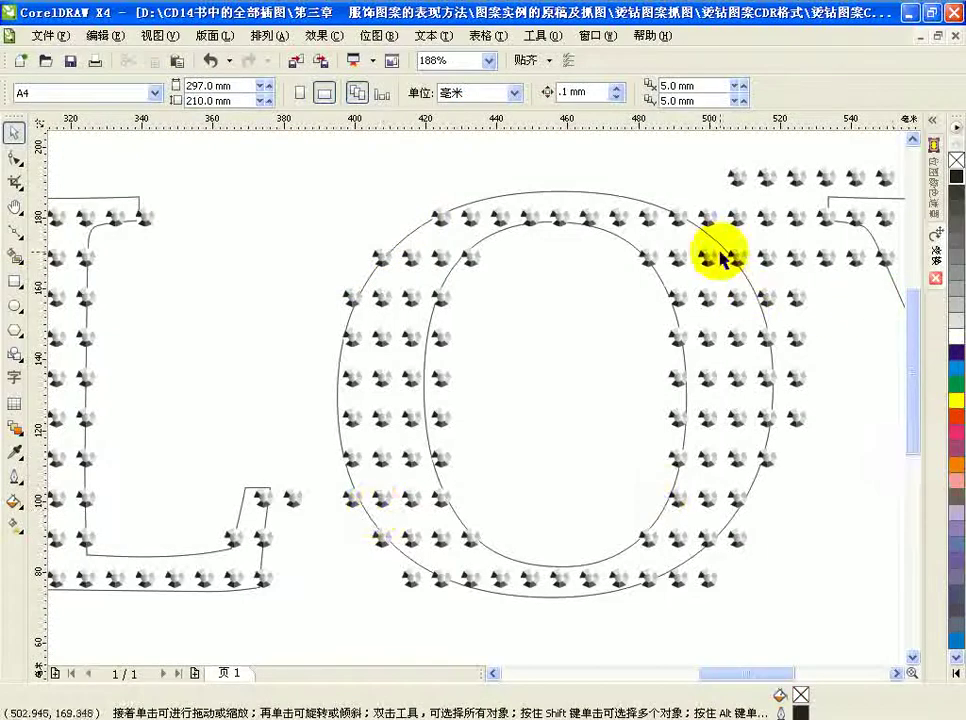
Delete the rhinestones in the gap between O and V, outside the O's right curve and the V's left stroke.
{"action": "left_click", "coordinate": [898, 673]}
{"action": "left_click", "coordinate": [898, 673]}
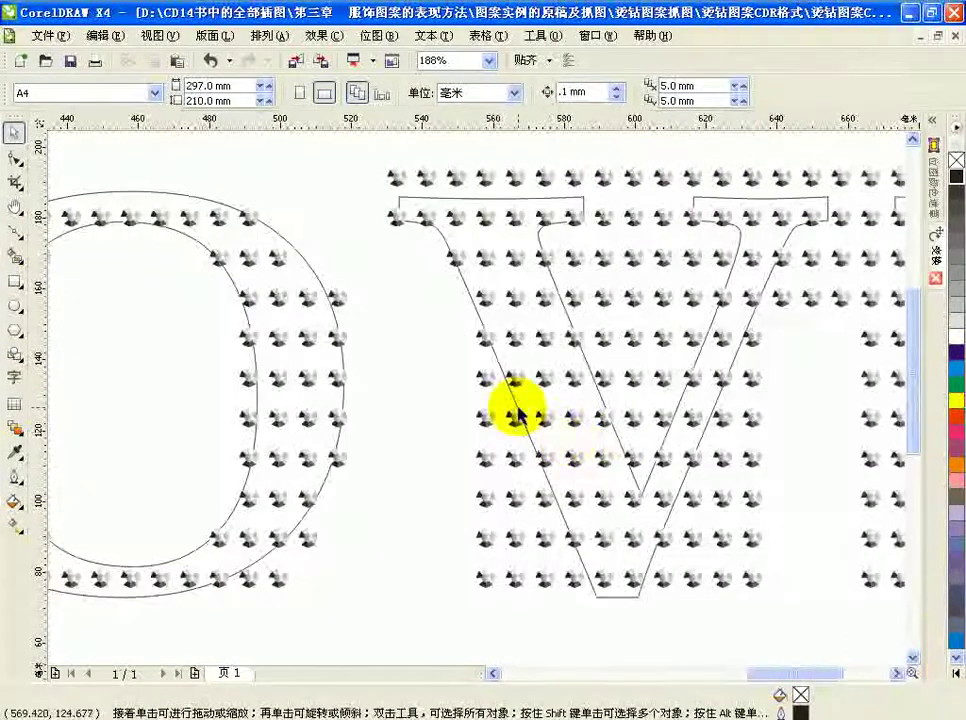
{"action": "left_click_drag", "start_coordinate": [463, 368], "coordinate": [512, 596]}
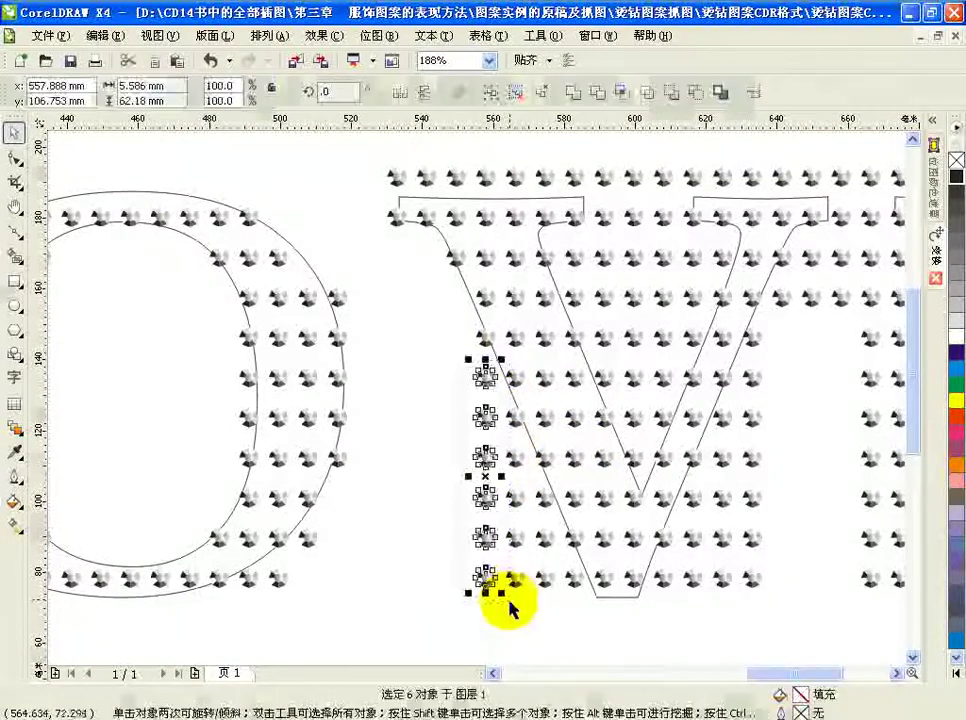
{"action": "key", "text": "Delete"}
{"action": "left_click_drag", "start_coordinate": [486, 410], "coordinate": [541, 597]}
{"action": "key", "text": "Delete"}
{"action": "left_click_drag", "start_coordinate": [511, 479], "coordinate": [558, 612]}
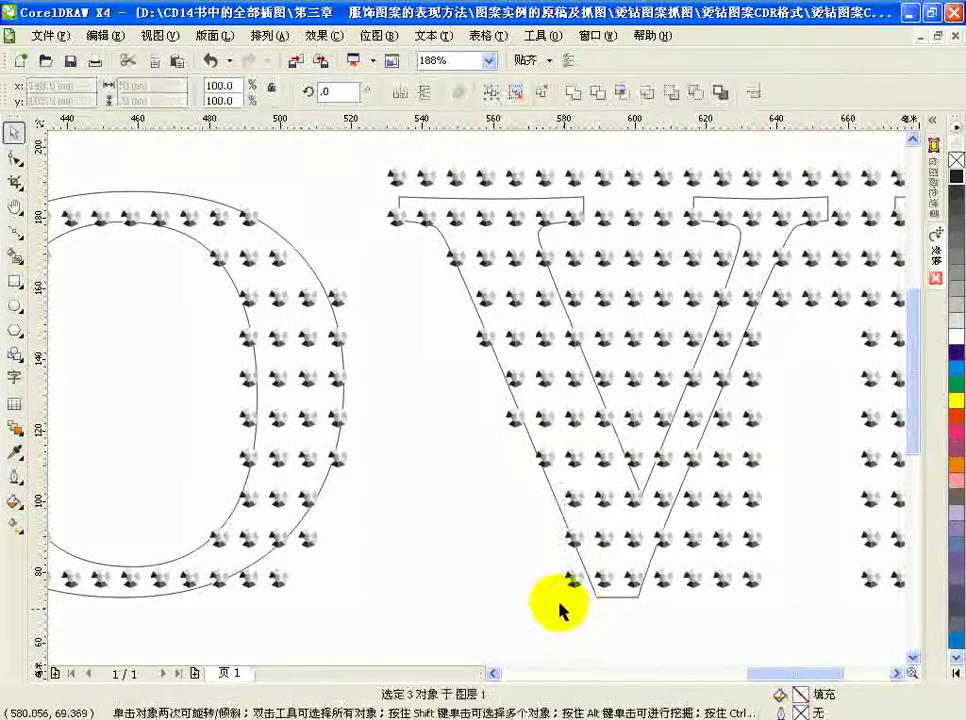
{"action": "key", "text": "Delete"}
{"action": "left_click_drag", "start_coordinate": [557, 556], "coordinate": [589, 618]}
{"action": "key", "text": "Delete"}
Delete the rhinestone row above the V and the stones between and to the right of its strokes.
{"action": "left_click_drag", "start_coordinate": [357, 141], "coordinate": [867, 198]}
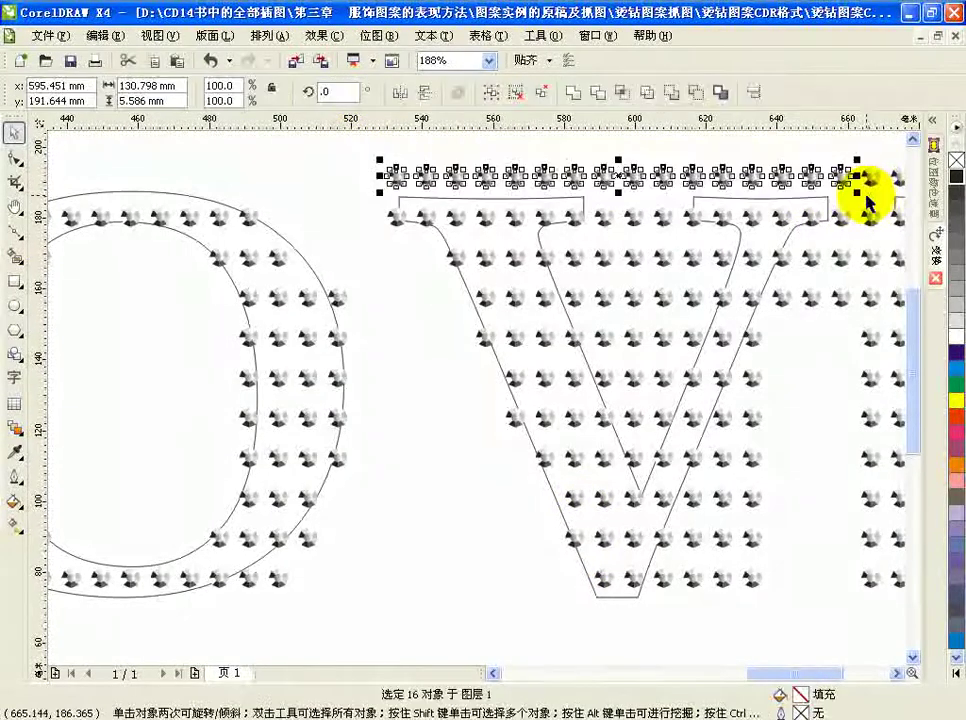
{"action": "key", "text": "Delete"}
{"action": "scroll", "coordinate": [662, 313], "scroll_direction": "right", "scroll_amount": 5}
Delete the two rhinestone columns left of the E's stem and the row above the E.
{"action": "left_click_drag", "start_coordinate": [390, 236], "coordinate": [487, 553]}
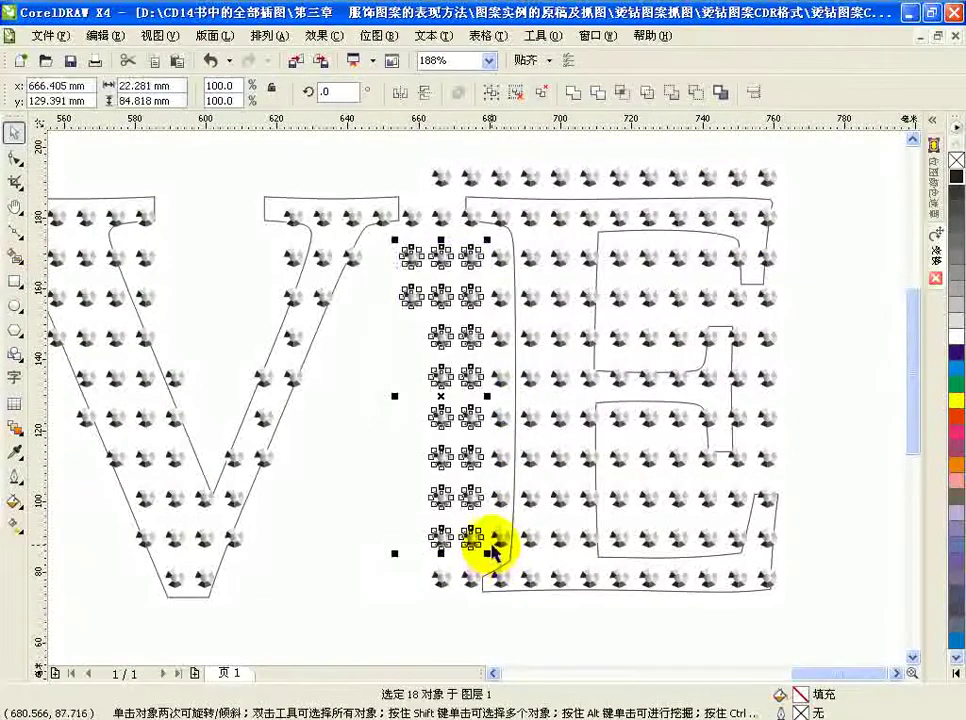
{"action": "key", "text": "Delete"}
{"action": "left_click_drag", "start_coordinate": [411, 521], "coordinate": [485, 613]}
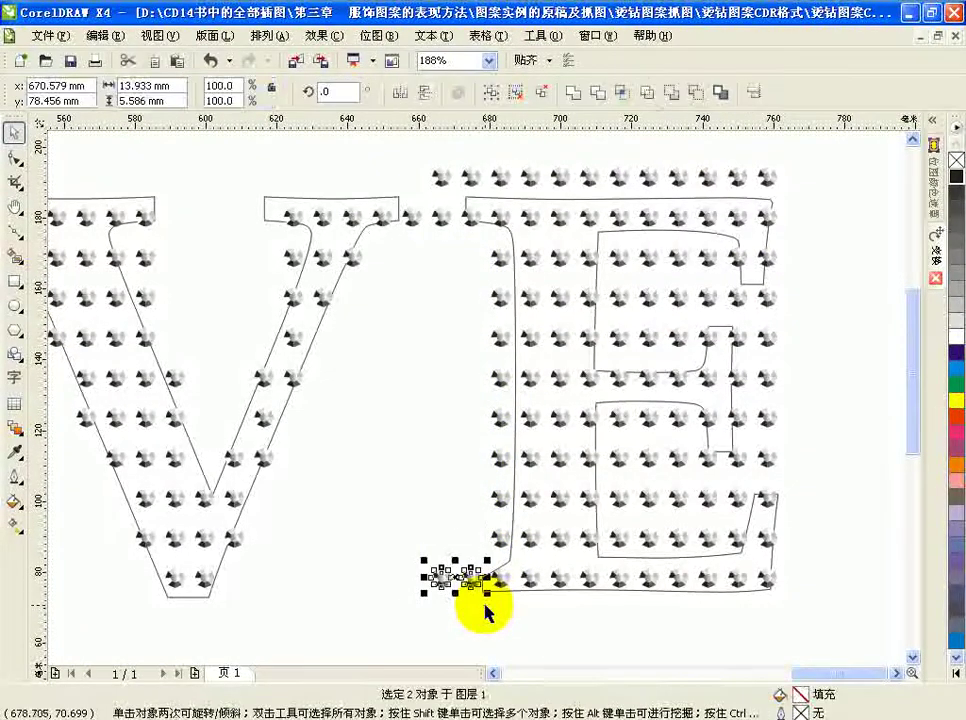
{"action": "key", "text": "Delete"}
{"action": "left_click_drag", "start_coordinate": [420, 126], "coordinate": [628, 125]}
{"action": "left_click_drag", "start_coordinate": [403, 142], "coordinate": [788, 196]}
{"action": "key", "text": "Delete"}
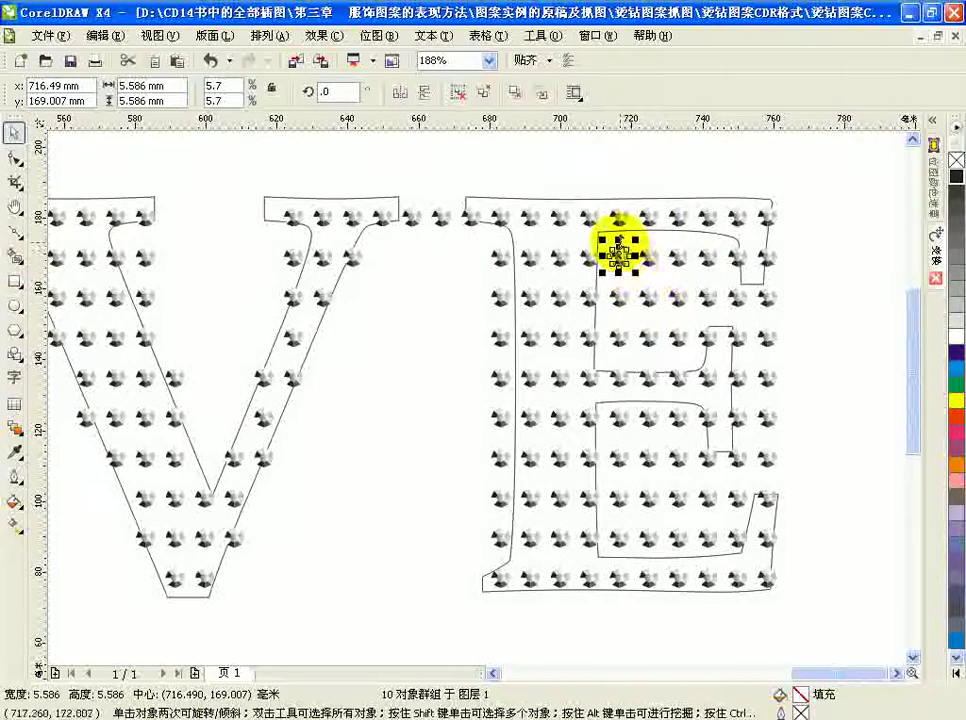
{"action": "left_click", "coordinate": [815, 328]}
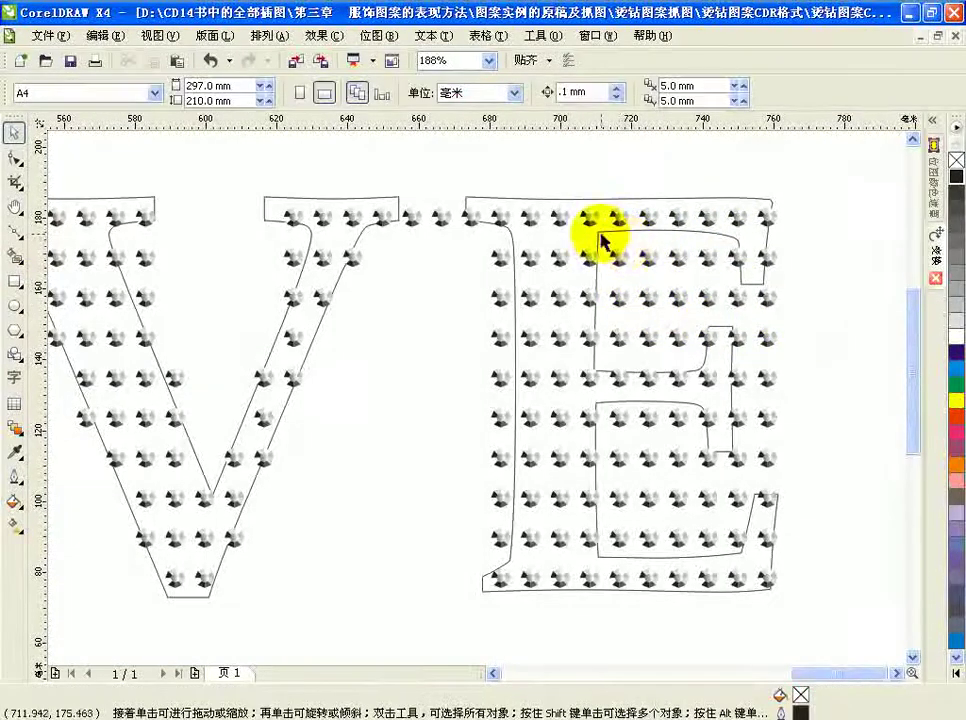
Delete the blocks of rhinestones inside the E's upper and lower openings.
{"action": "left_click_drag", "start_coordinate": [619, 262], "coordinate": [700, 370]}
{"action": "key", "text": "Delete"}
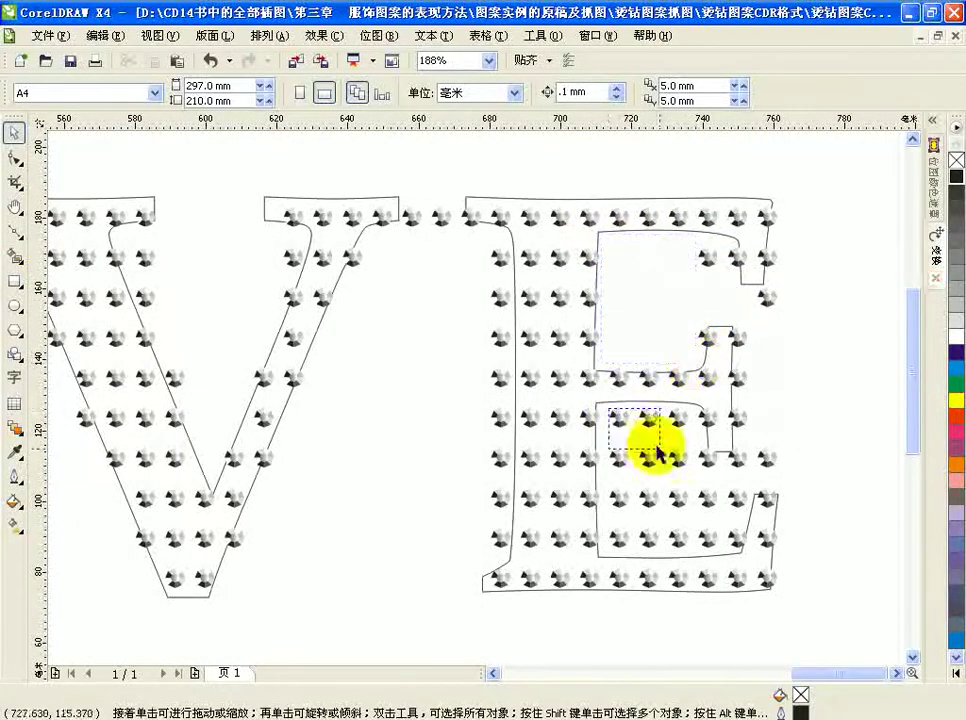
{"action": "left_click_drag", "start_coordinate": [636, 428], "coordinate": [705, 525]}
{"action": "key", "text": "Delete"}
Delete the remaining rhinestones along the bottom of the E's lower opening and the stone beside its lower serif.
{"action": "left_click", "coordinate": [672, 541]}
{"action": "key", "text": "Delete"}
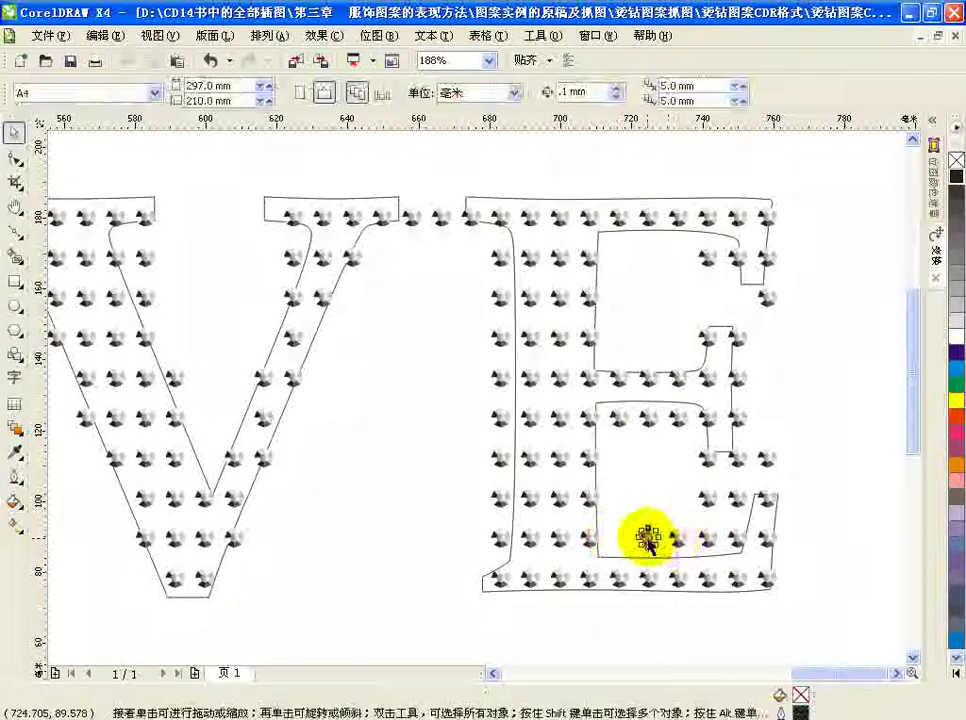
{"action": "left_click", "coordinate": [675, 534]}
{"action": "key", "text": "Delete"}
{"action": "left_click", "coordinate": [708, 545]}
{"action": "key", "text": "Delete"}
{"action": "left_click", "coordinate": [737, 503]}
{"action": "key", "text": "Delete"}
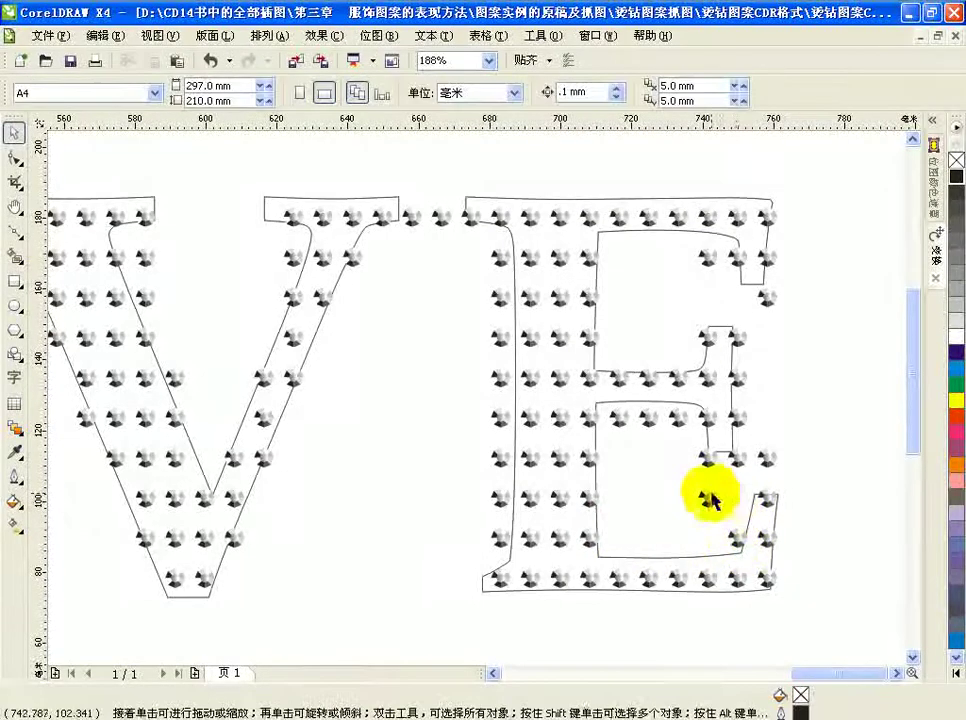
Delete the stray rhinestones around the E's middle serif and just below its middle bar.
{"action": "left_click", "coordinate": [703, 498]}
{"action": "key", "text": "Delete"}
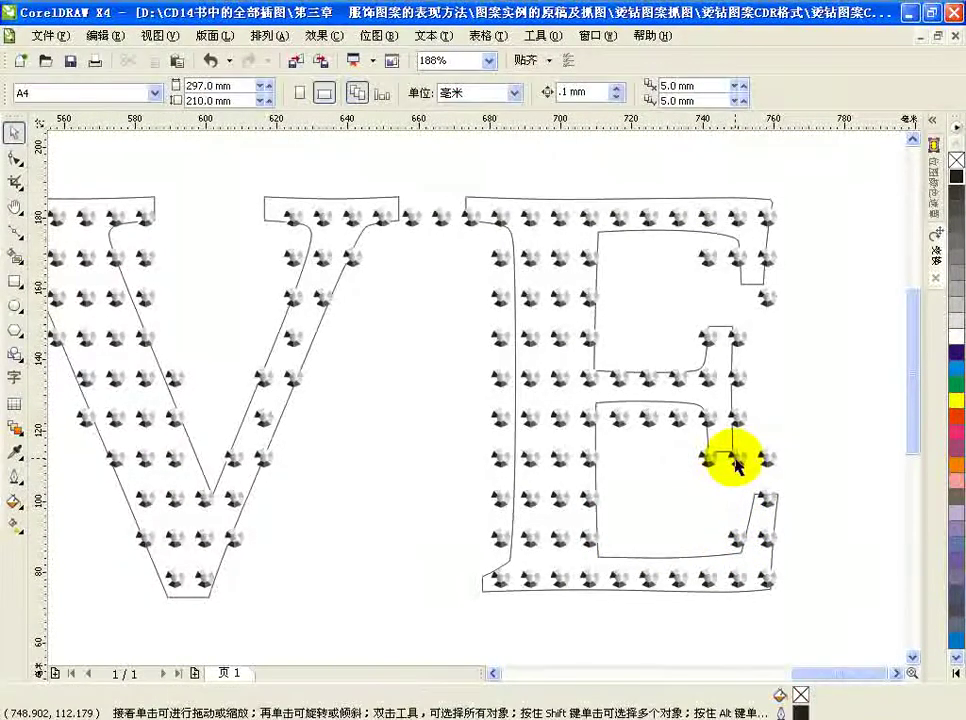
{"action": "left_click", "coordinate": [731, 460]}
{"action": "key", "text": "Delete"}
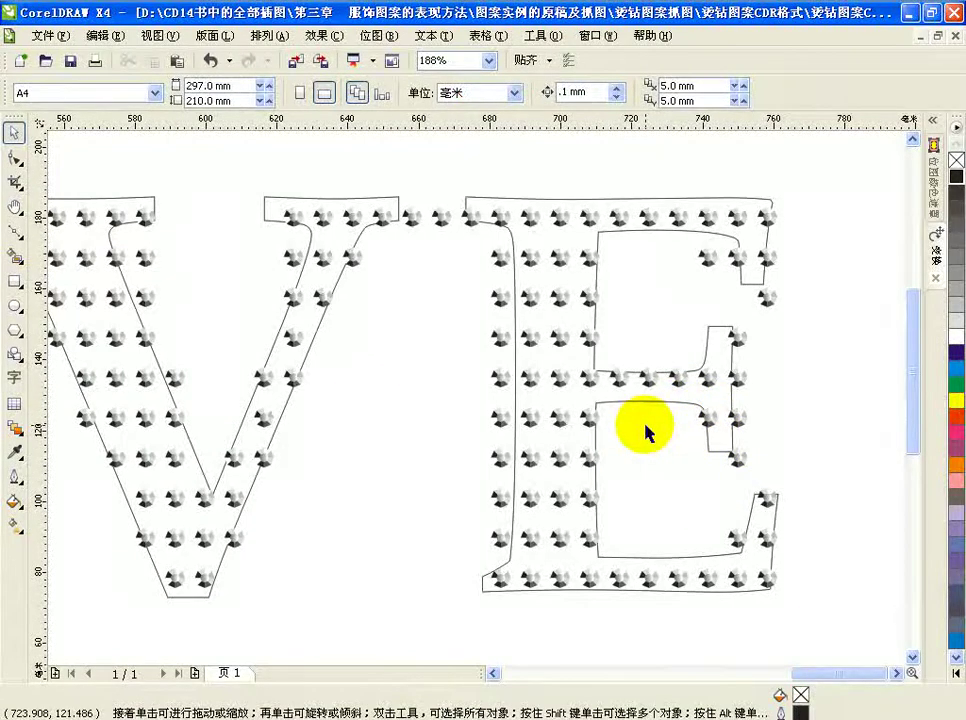
Delete the eight-stone column outside the left edge of the E's stem and the stray stone between V and E.
{"action": "left_click_drag", "start_coordinate": [487, 240], "coordinate": [513, 509]}
{"action": "left_click_drag", "start_coordinate": [514, 567], "coordinate": [516, 556]}
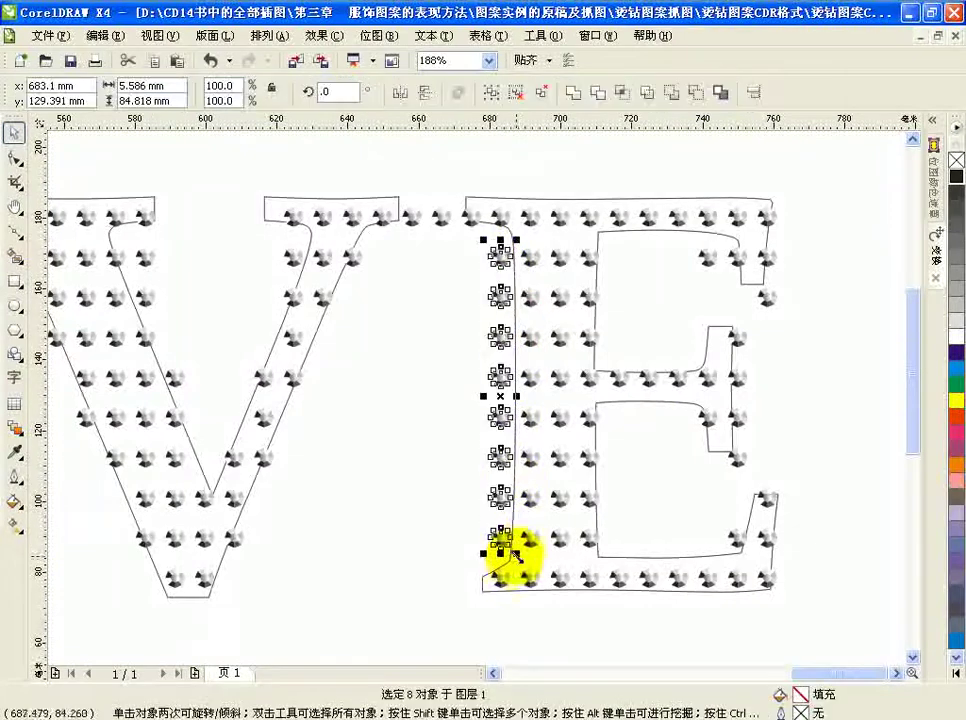
{"action": "key", "text": "Delete"}
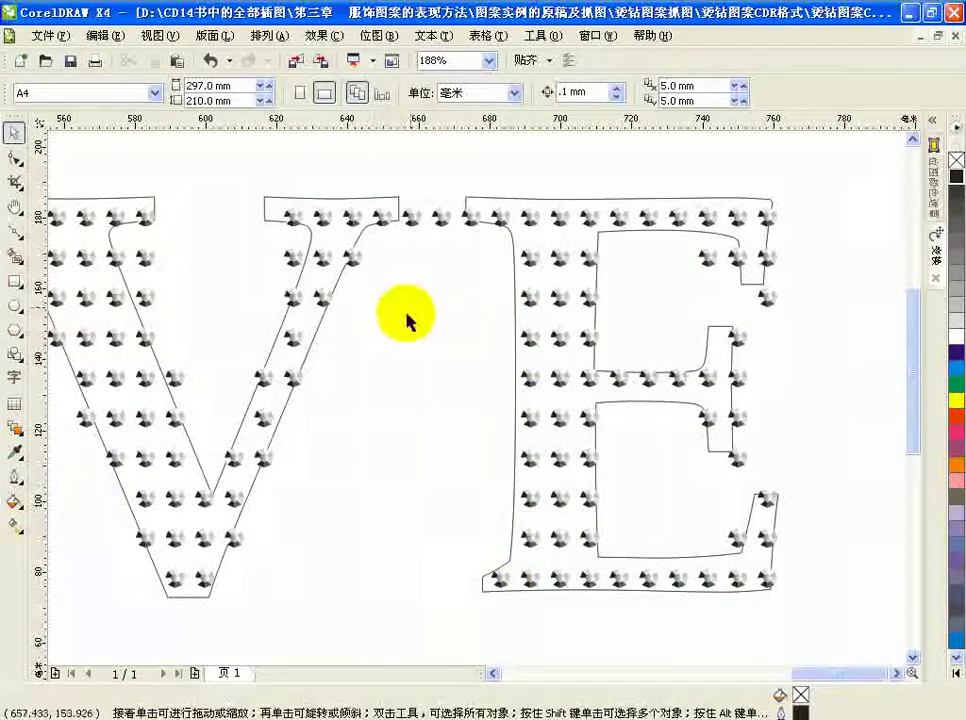
{"action": "left_click", "coordinate": [438, 215]}
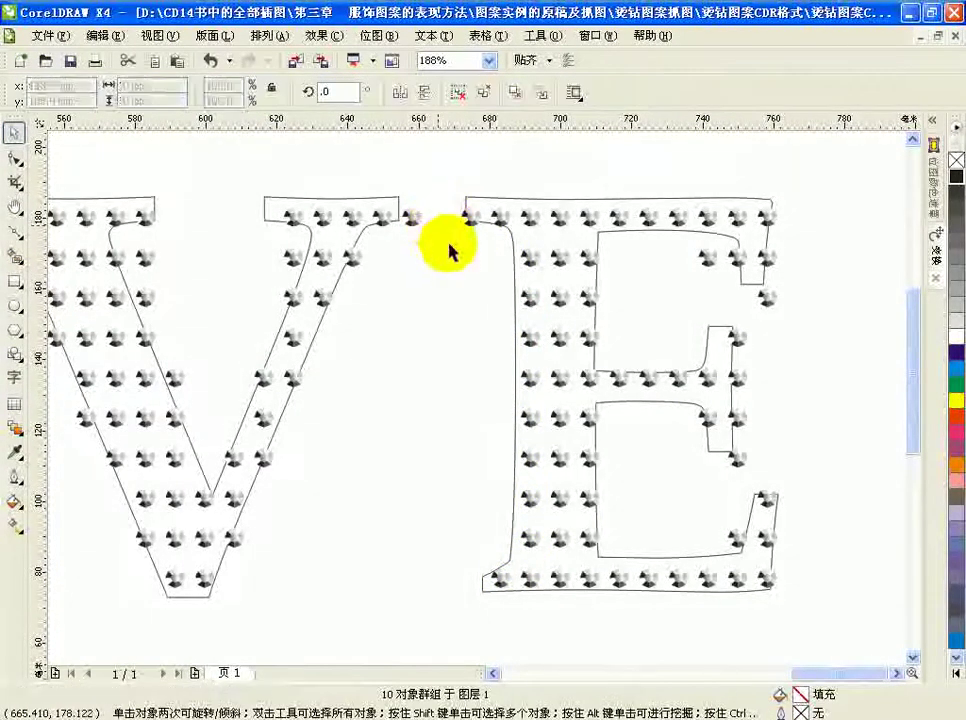
{"action": "key", "text": "Delete"}
Delete the LOVE text outline surrounding the rhinestones.
{"action": "scroll", "coordinate": [428, 258], "scroll_direction": "down", "scroll_amount": 3}
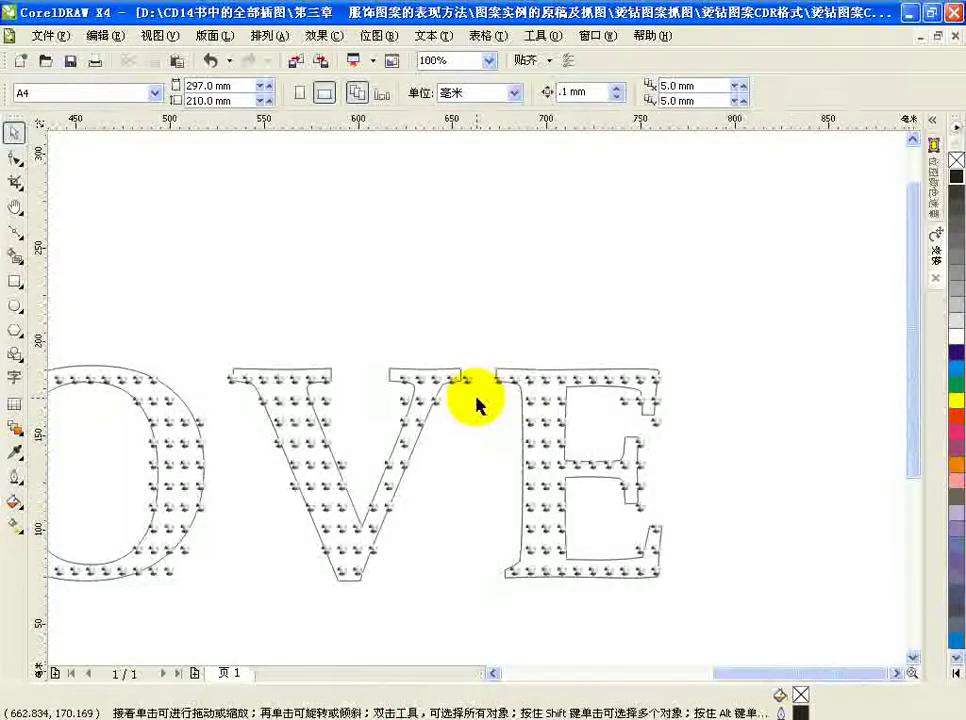
{"action": "scroll", "coordinate": [476, 404], "scroll_direction": "down", "scroll_amount": 2}
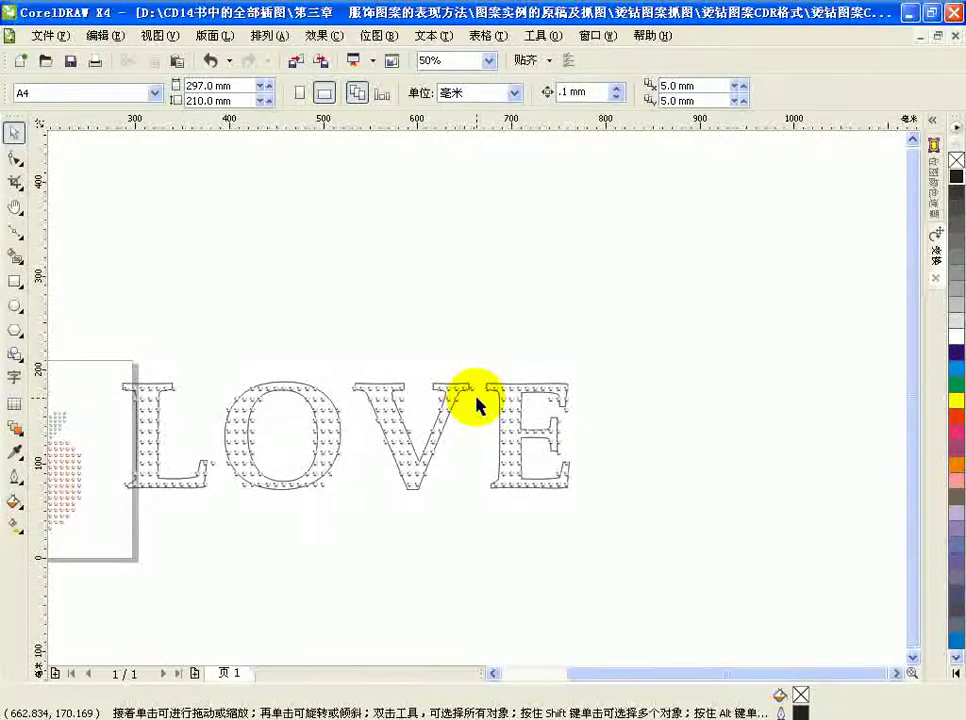
{"action": "left_click_drag", "start_coordinate": [96, 368], "coordinate": [572, 492]}
{"action": "key", "text": "shift+F2"}
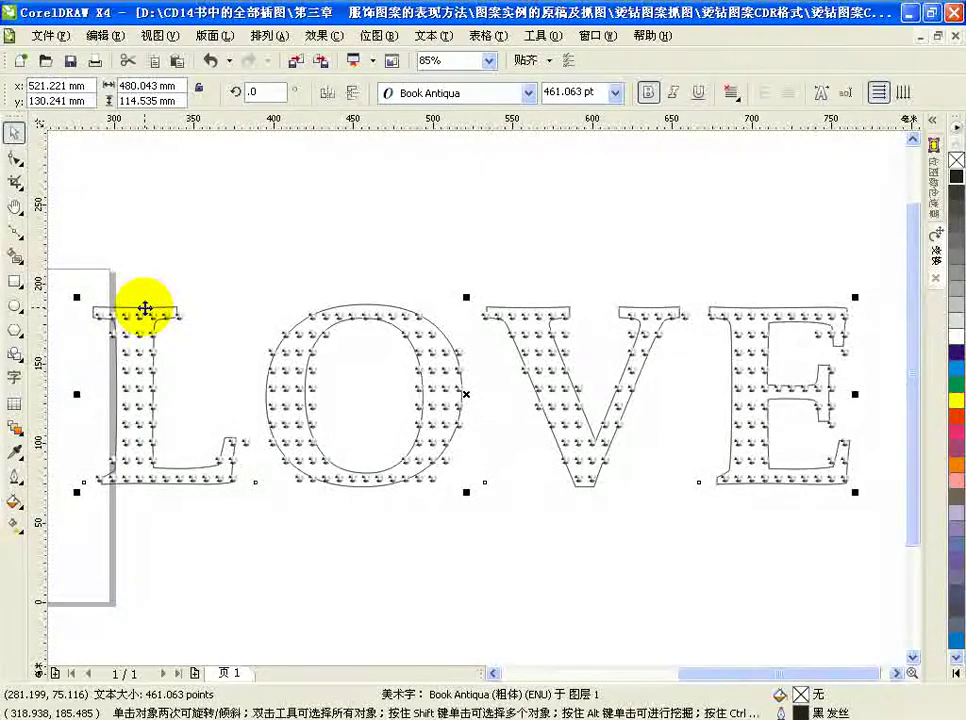
{"action": "key", "text": "Delete"}
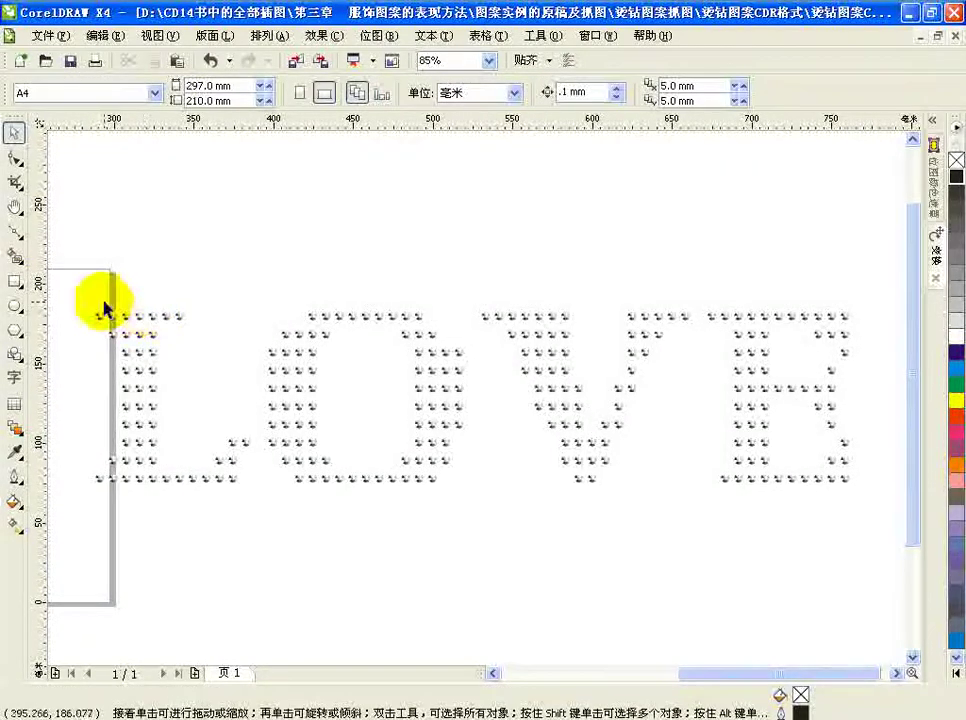
Group all the white rhinestones that form the word LOVE.
{"action": "left_click_drag", "start_coordinate": [69, 250], "coordinate": [866, 529]}
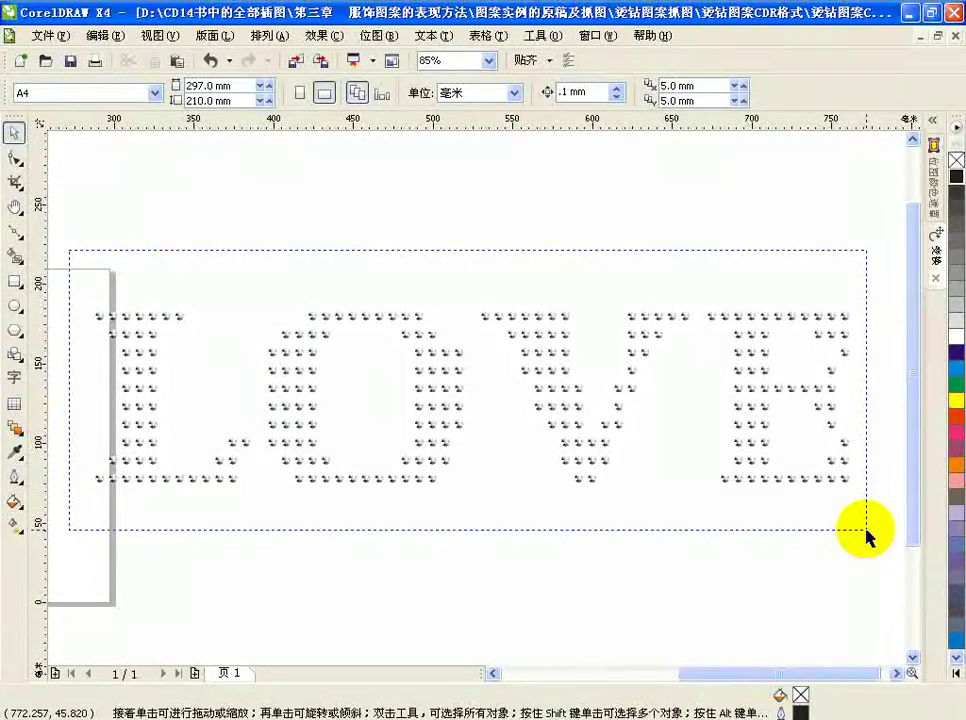
{"action": "left_click_drag", "start_coordinate": [866, 530], "coordinate": [866, 529]}
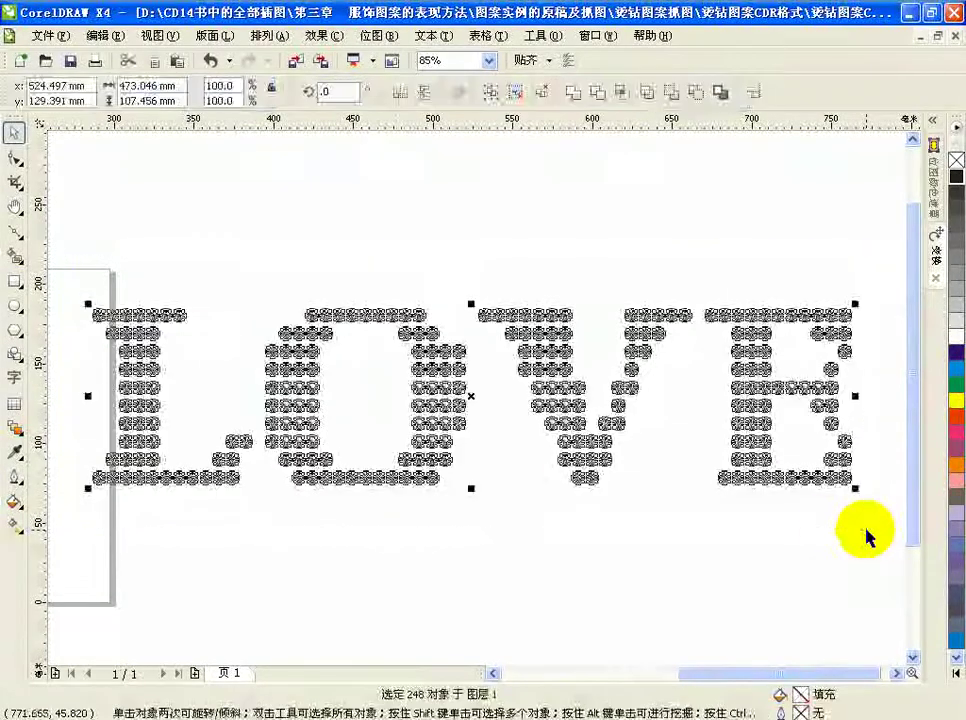
{"action": "left_click", "coordinate": [490, 92]}
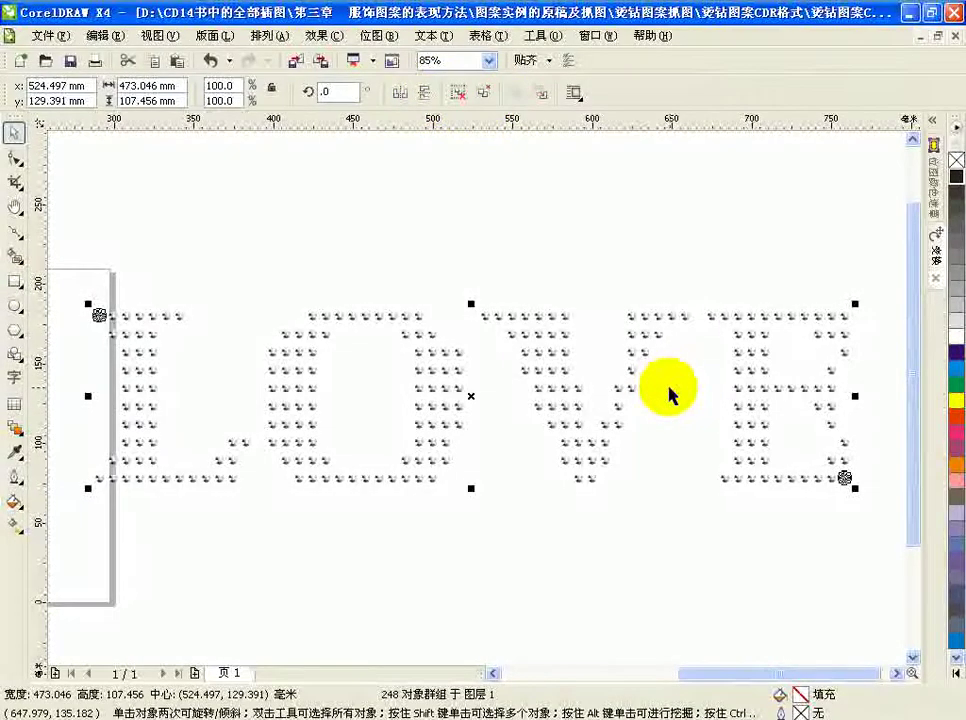
Scale the LOVE group down proportionally to about 174 mm wide and place it beside the lower half of the rhinestone apple.
{"action": "scroll", "coordinate": [600, 391], "scroll_direction": "down", "scroll_amount": 3}
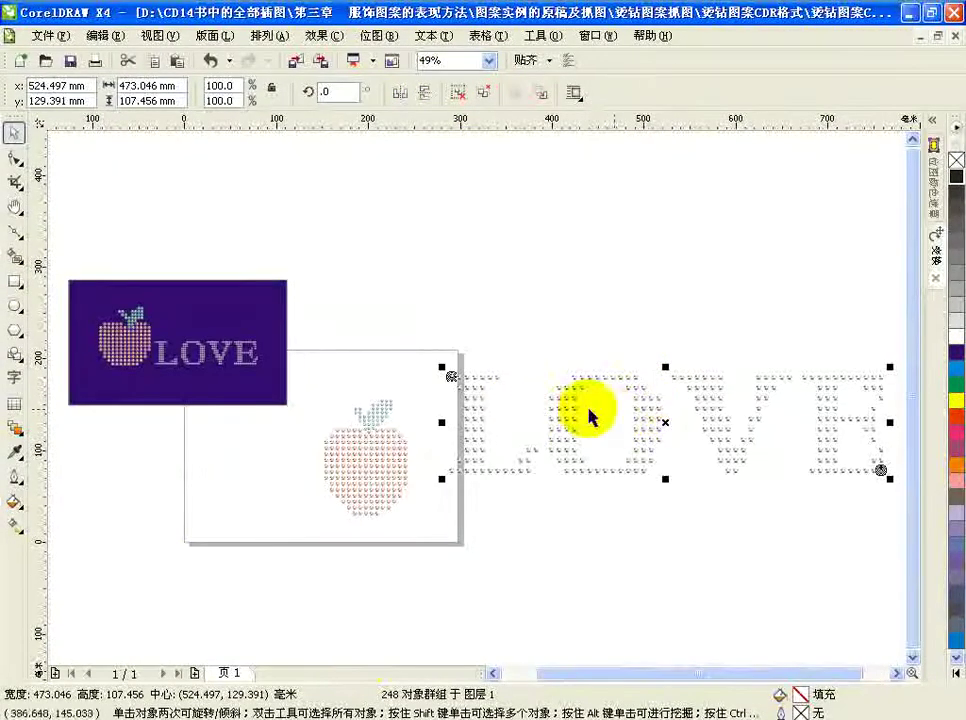
{"action": "left_click_drag", "start_coordinate": [442, 368], "coordinate": [533, 405]}
{"action": "left_click_drag", "start_coordinate": [735, 440], "coordinate": [570, 473]}
{"action": "left_click_drag", "start_coordinate": [723, 437], "coordinate": [614, 464]}
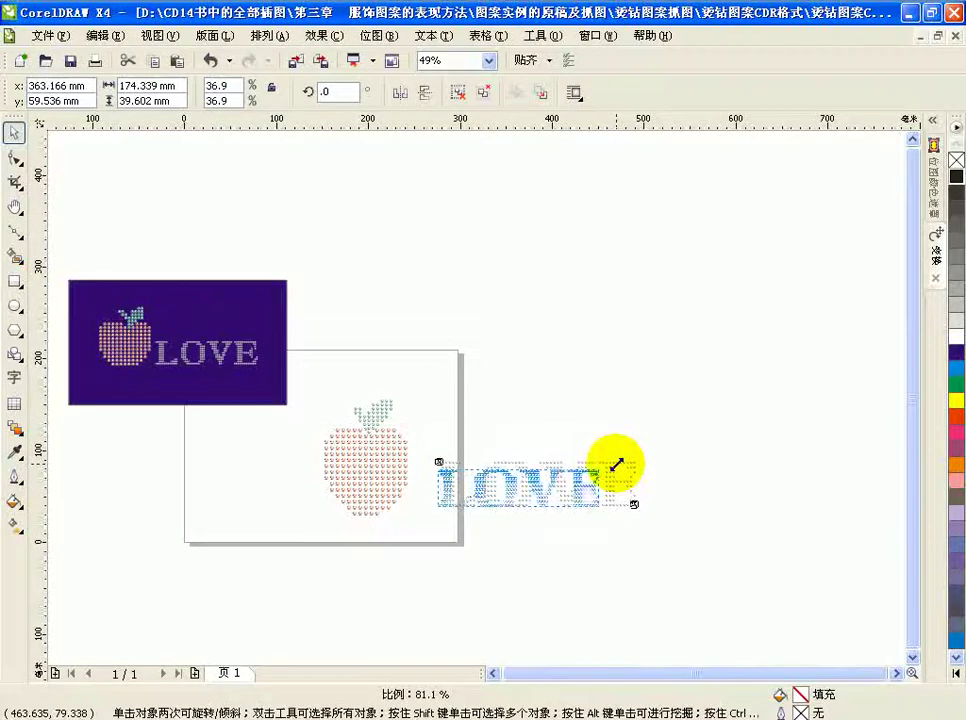
{"action": "left_click", "coordinate": [657, 468]}
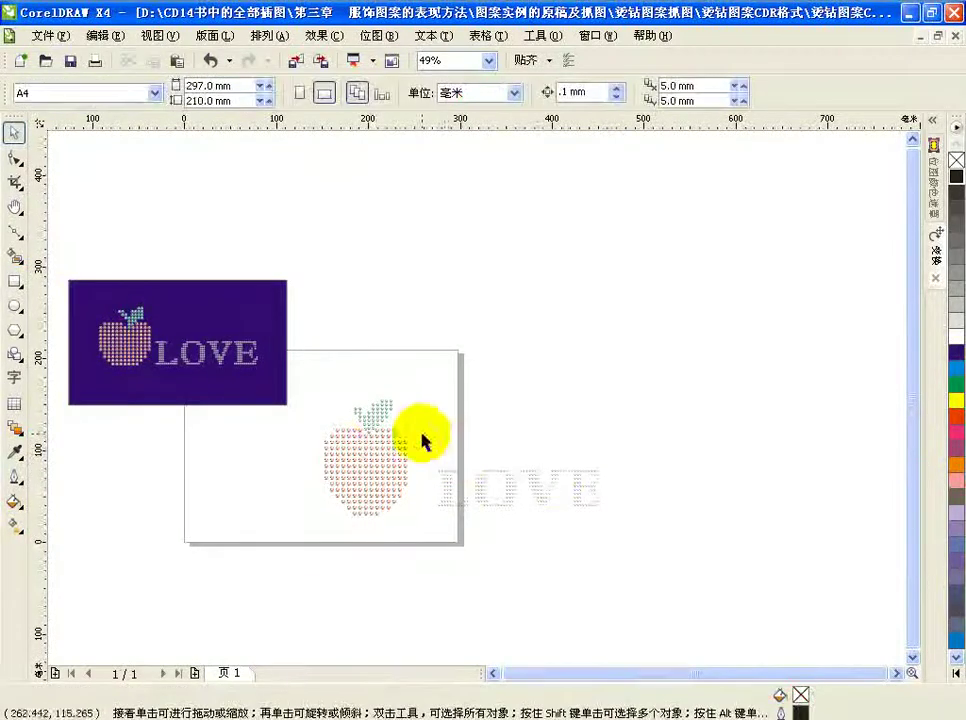
Group the rhinestone apple, its stem and leaf, and the word LOVE into one object.
{"action": "left_click_drag", "start_coordinate": [322, 377], "coordinate": [646, 536]}
{"action": "left_click_drag", "start_coordinate": [313, 358], "coordinate": [621, 513]}
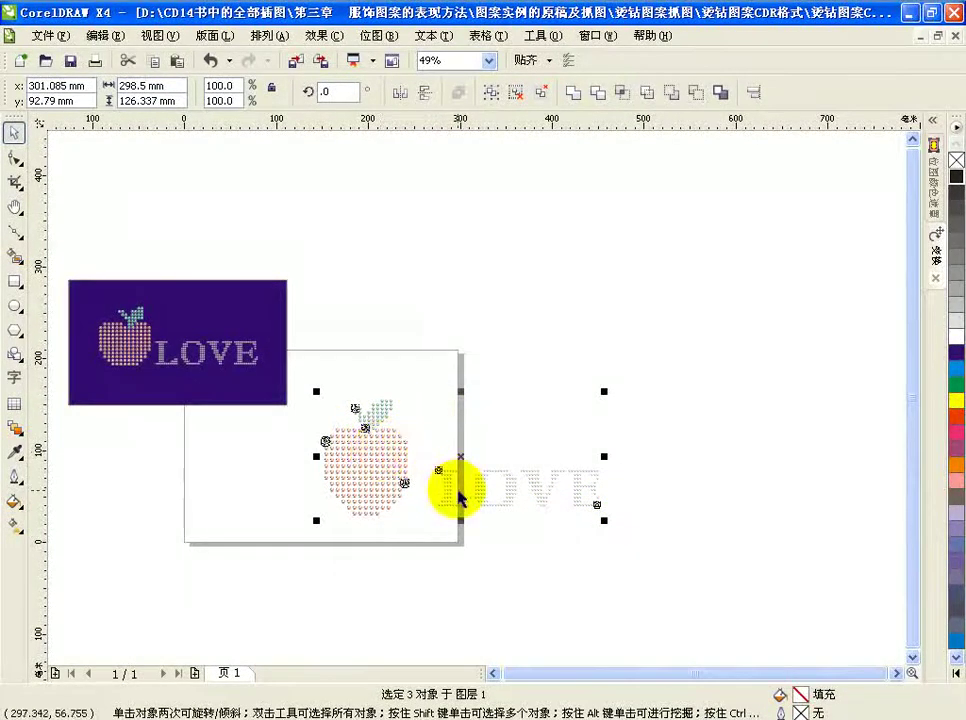
{"action": "left_click", "coordinate": [494, 98]}
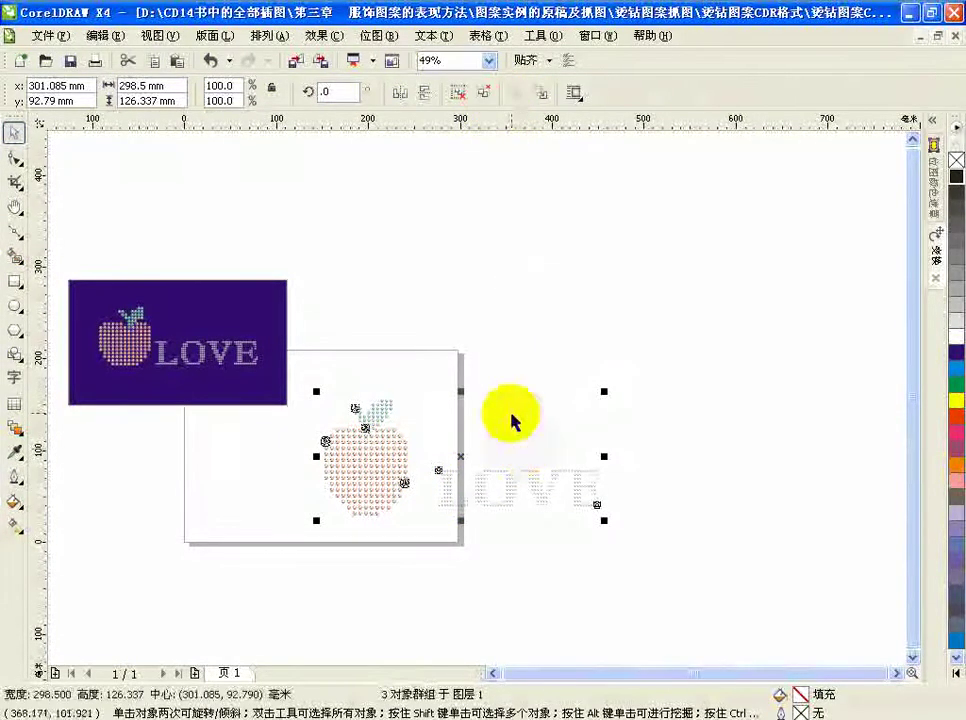
{"action": "left_click", "coordinate": [515, 447]}
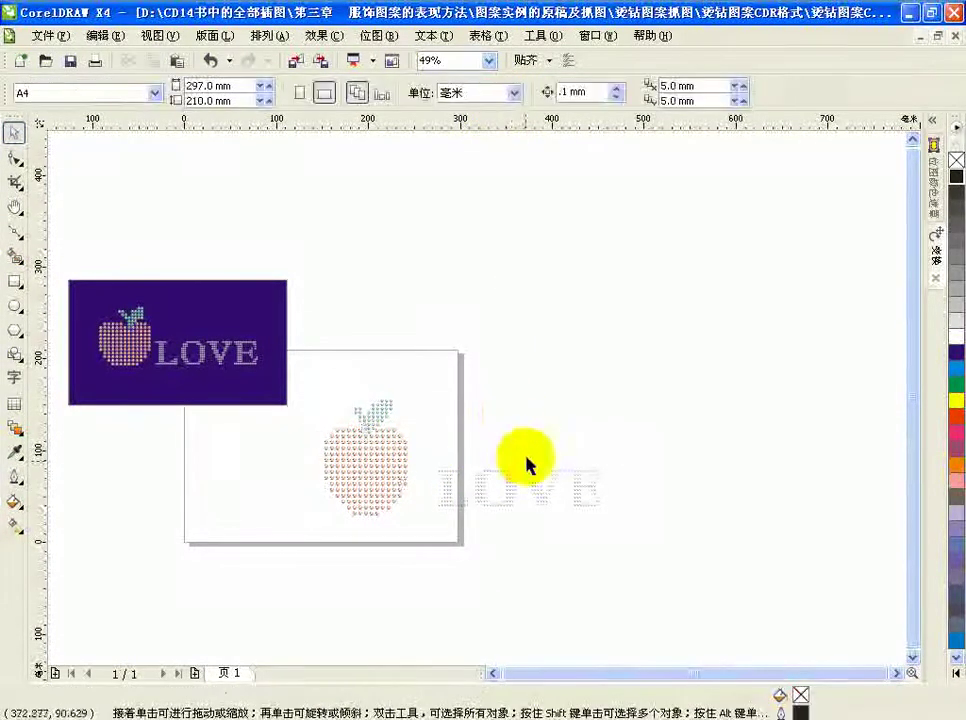
Draw a rectangle about 353 × 191 mm around the whole rhinestone design and fill it with blue (蓝).
{"action": "left_click", "coordinate": [16, 282]}
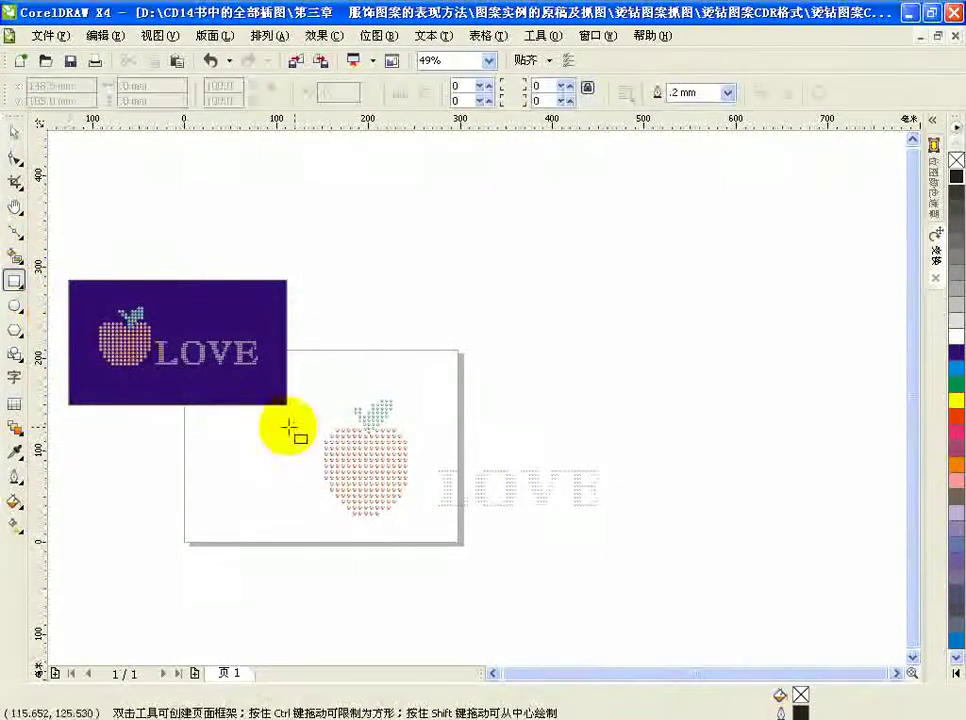
{"action": "left_click_drag", "start_coordinate": [307, 373], "coordinate": [632, 548]}
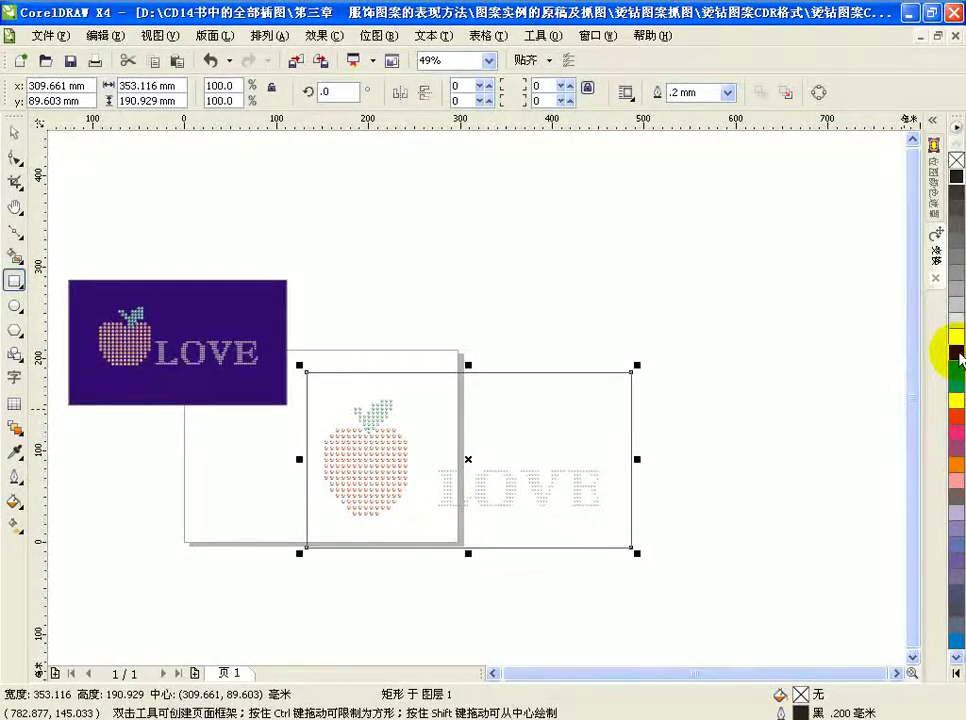
{"action": "left_click", "coordinate": [958, 355]}
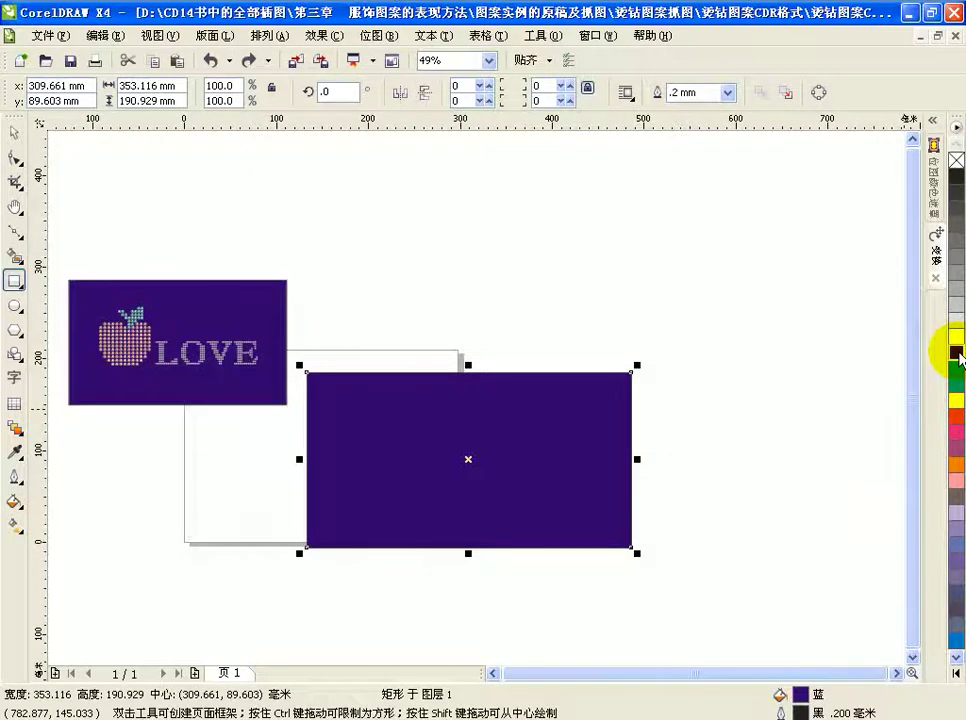
Send the blue rectangle behind the rhinestone apple and LOVE as their background.
{"action": "key", "text": "ctrl+v"}
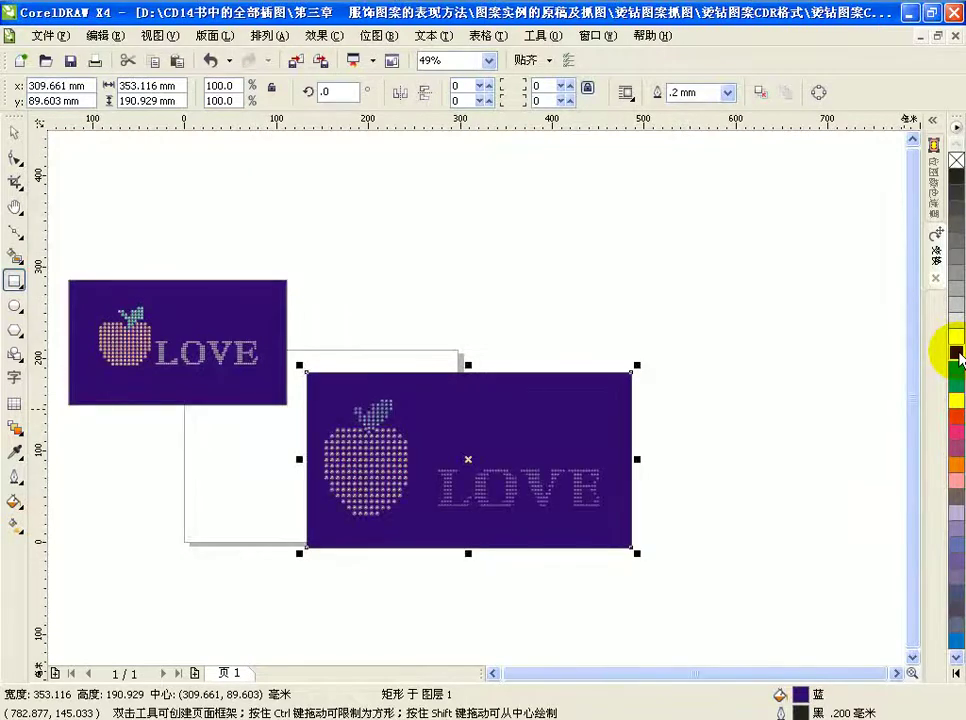
{"action": "left_click_drag", "start_coordinate": [287, 349], "coordinate": [694, 571]}
{"action": "scroll", "coordinate": [160, 166], "scroll_direction": "up", "scroll_amount": 1}
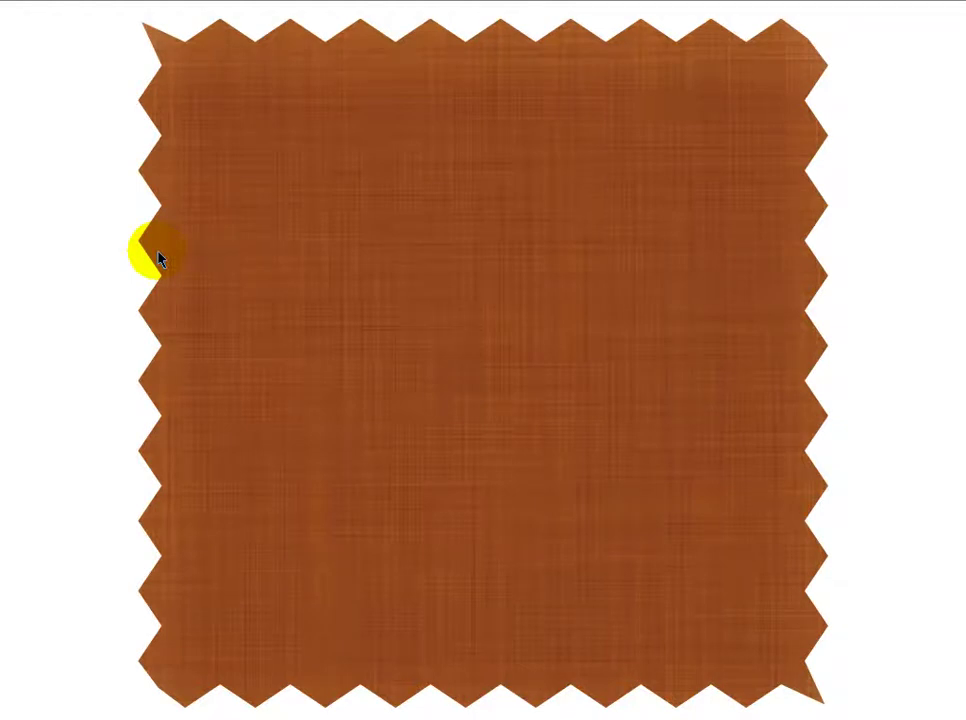
Draw a square about 145 × 145 mm beside the brown fabric swatch and fill it with orange-red (橘红).
{"action": "left_click", "coordinate": [158, 258]}
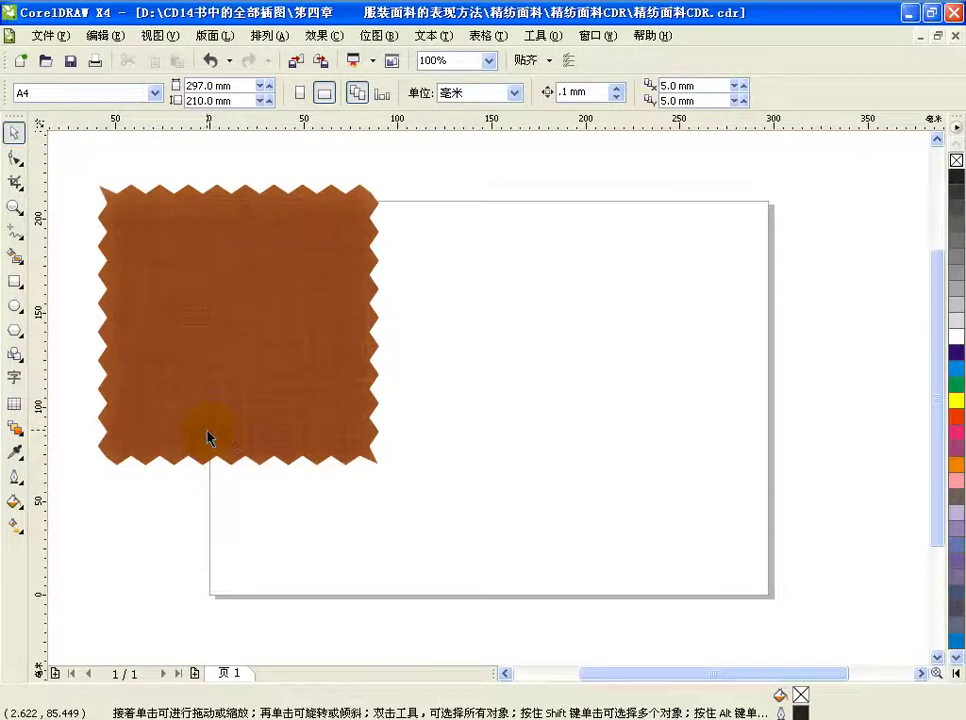
{"action": "left_click", "coordinate": [15, 281]}
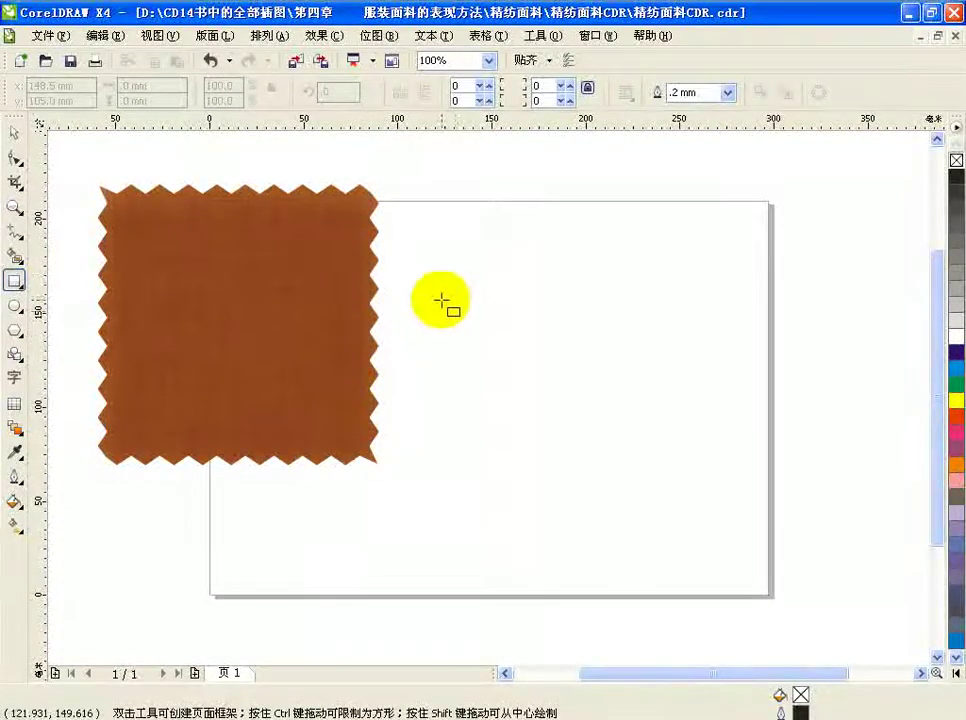
{"action": "left_click_drag", "start_coordinate": [455, 272], "coordinate": [650, 545]}
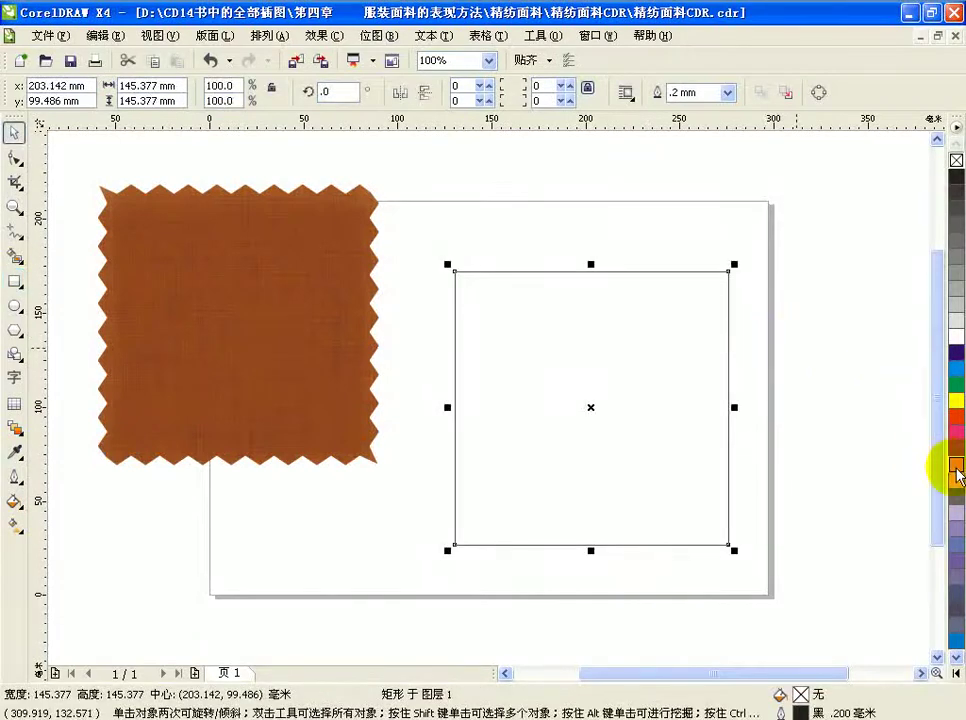
{"action": "left_click", "coordinate": [957, 468]}
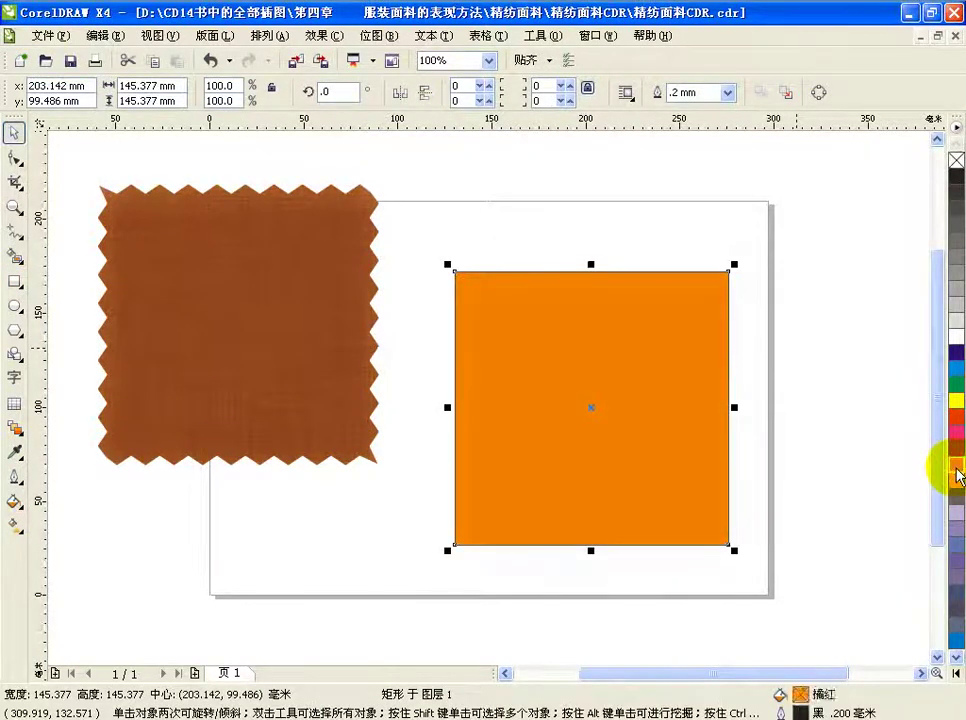